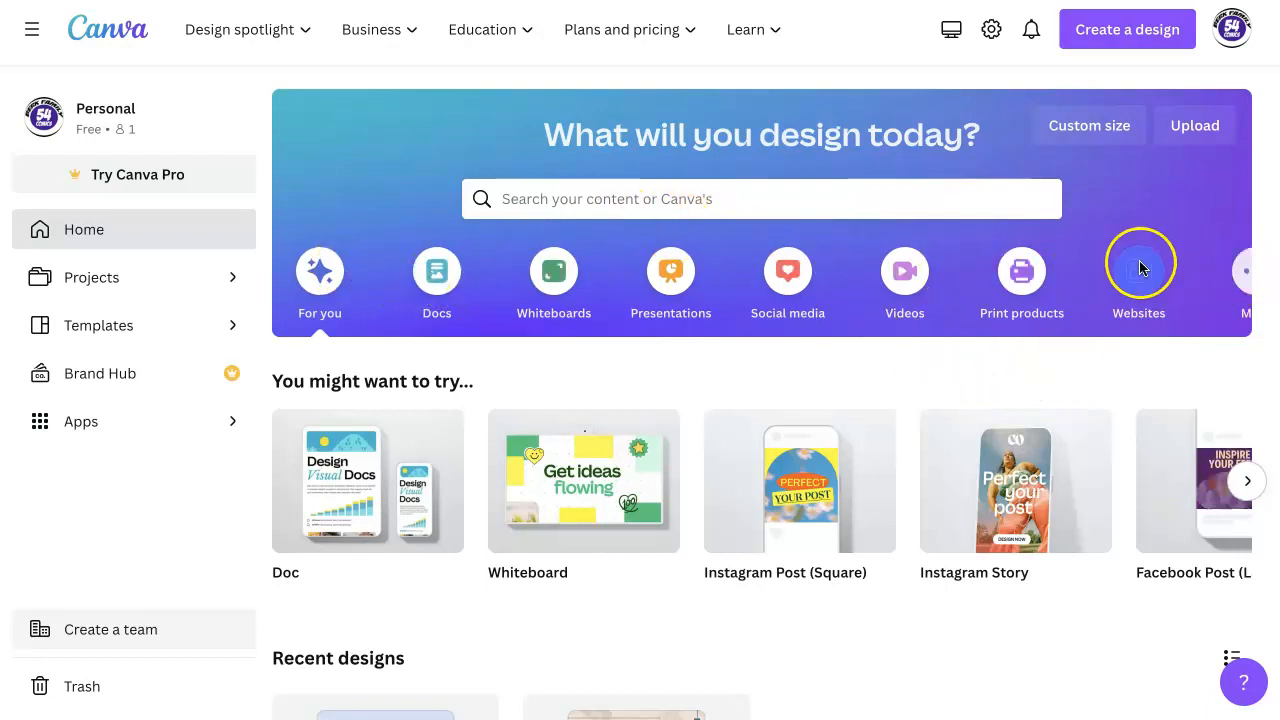
- Search the templates for "sports"
click(770, 198)
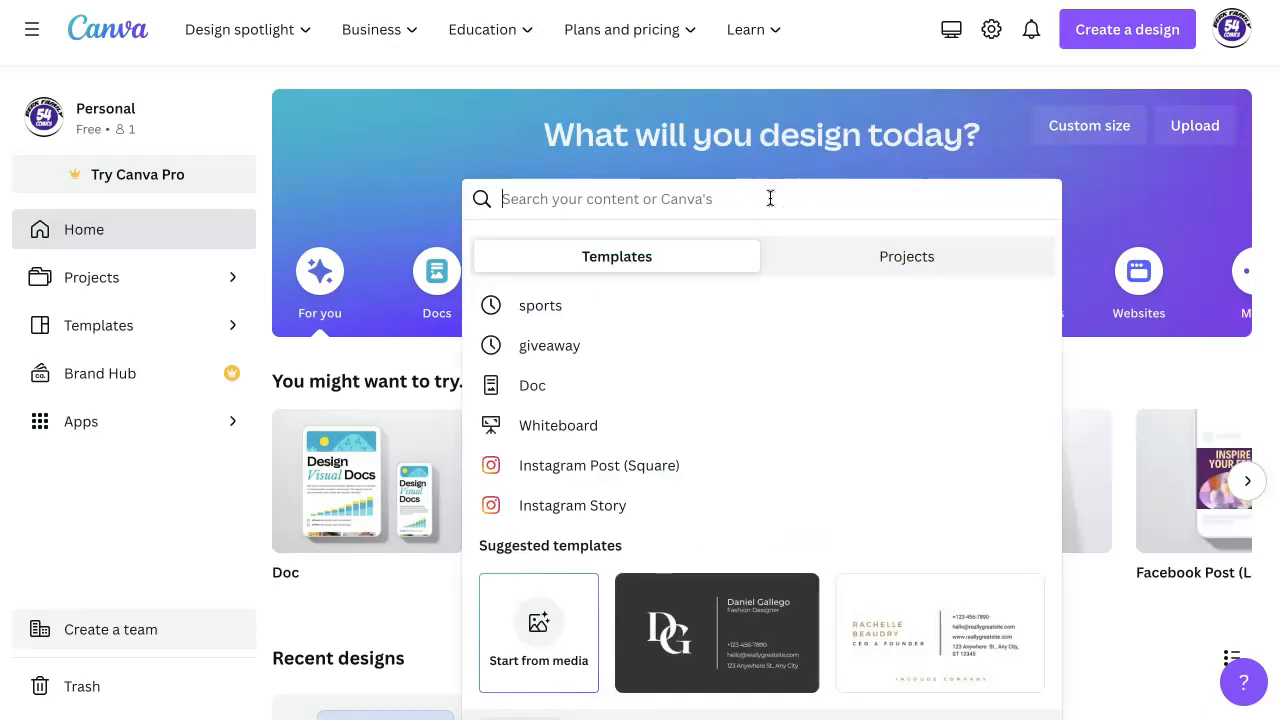
click(765, 198)
text(sports)
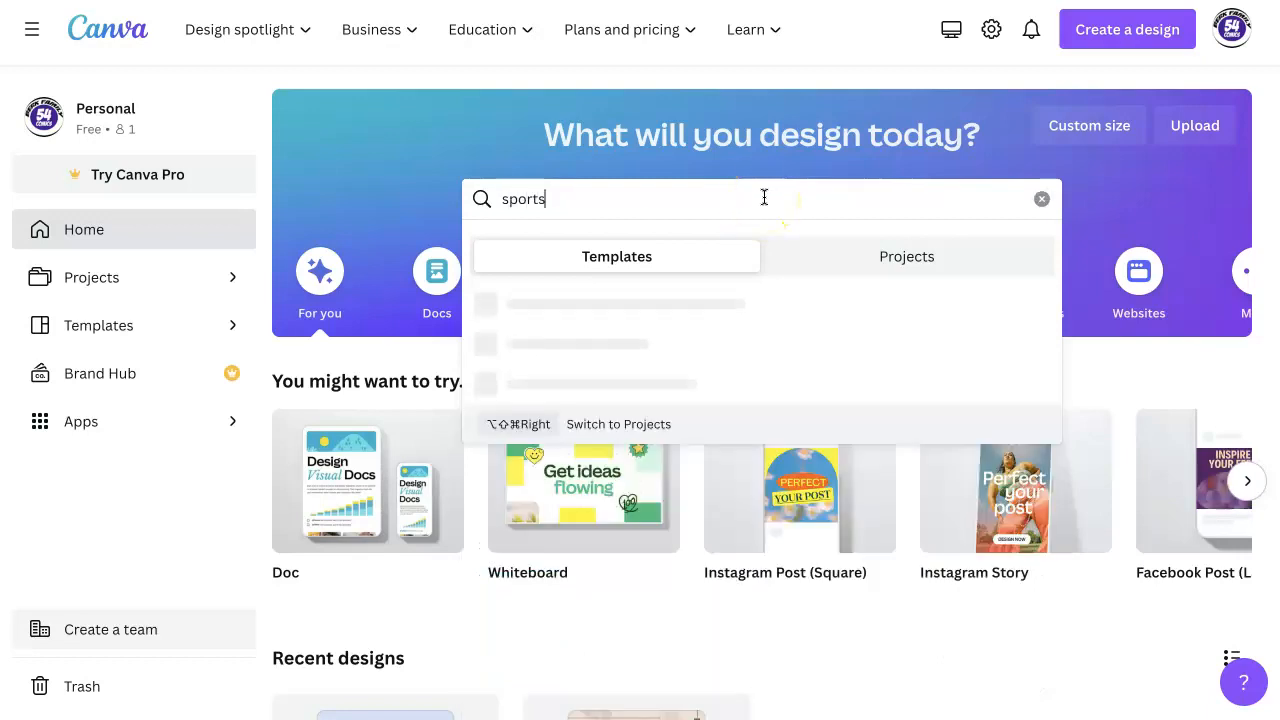
key(Return)
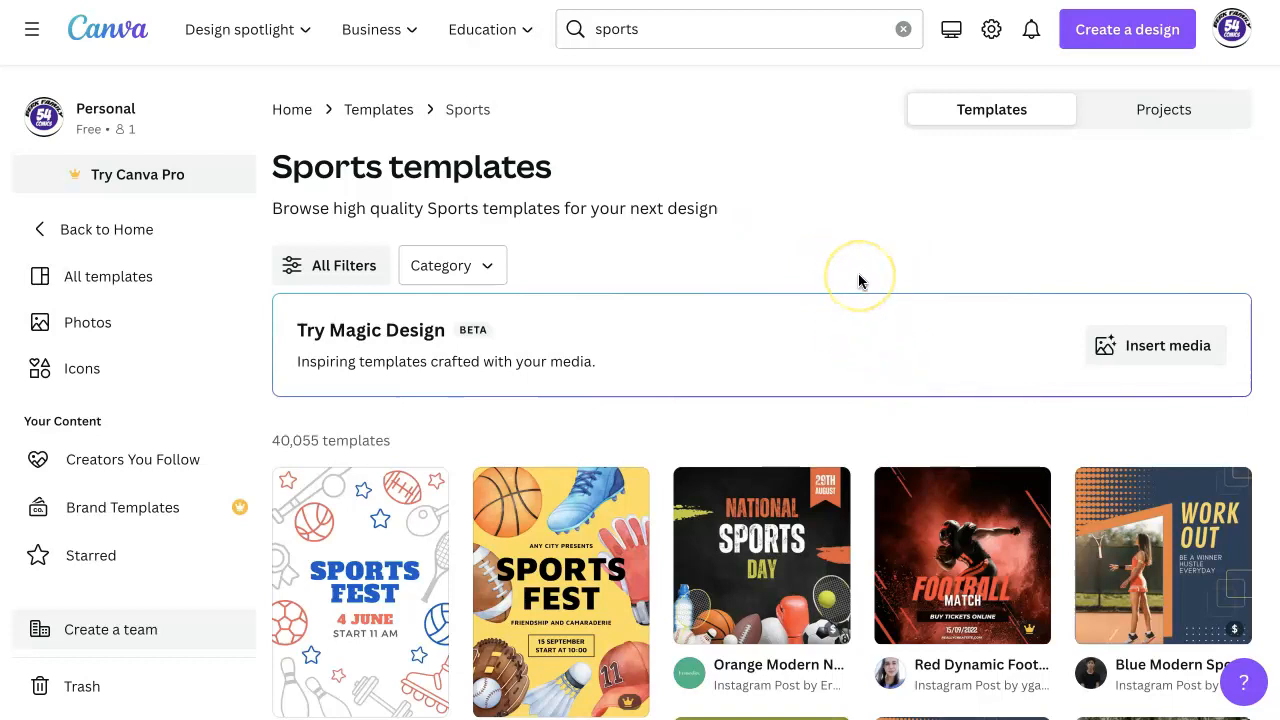
- Browse the sports templates and open the preview of the Monochrome Yellow Geometric Sports Poster
scroll(940, 434, down, 4)
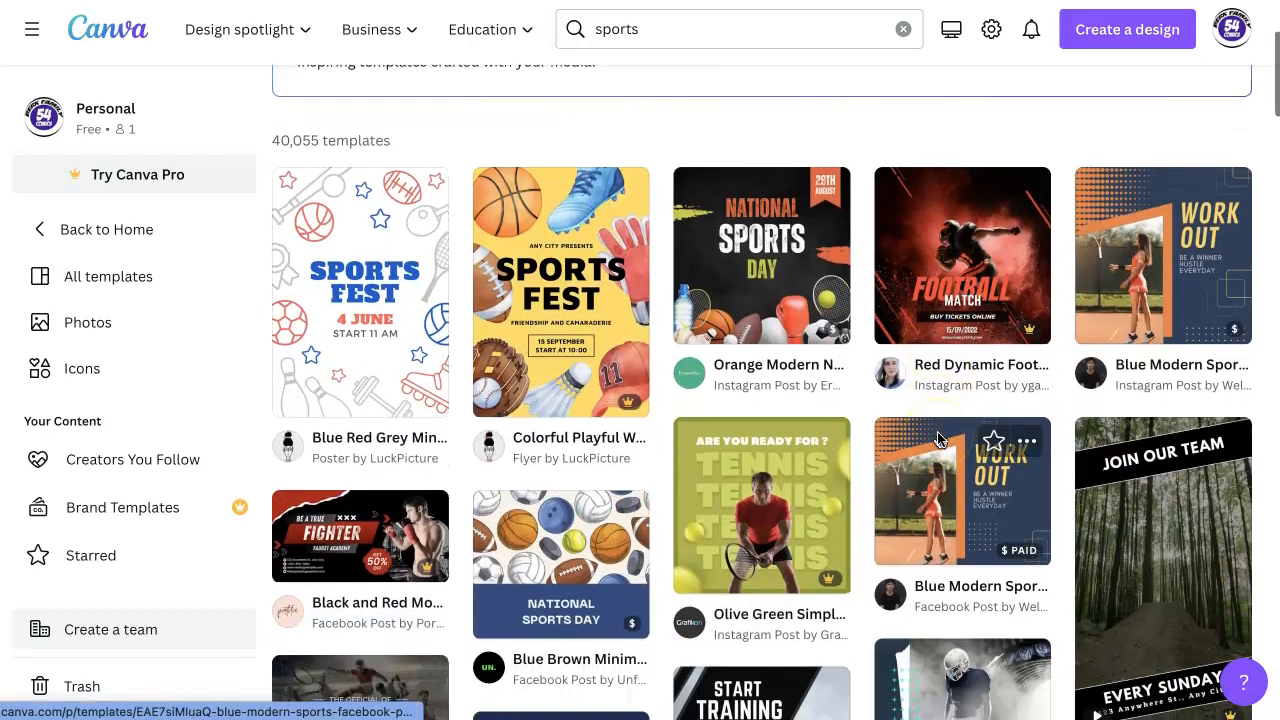
scroll(940, 439, down, 1)
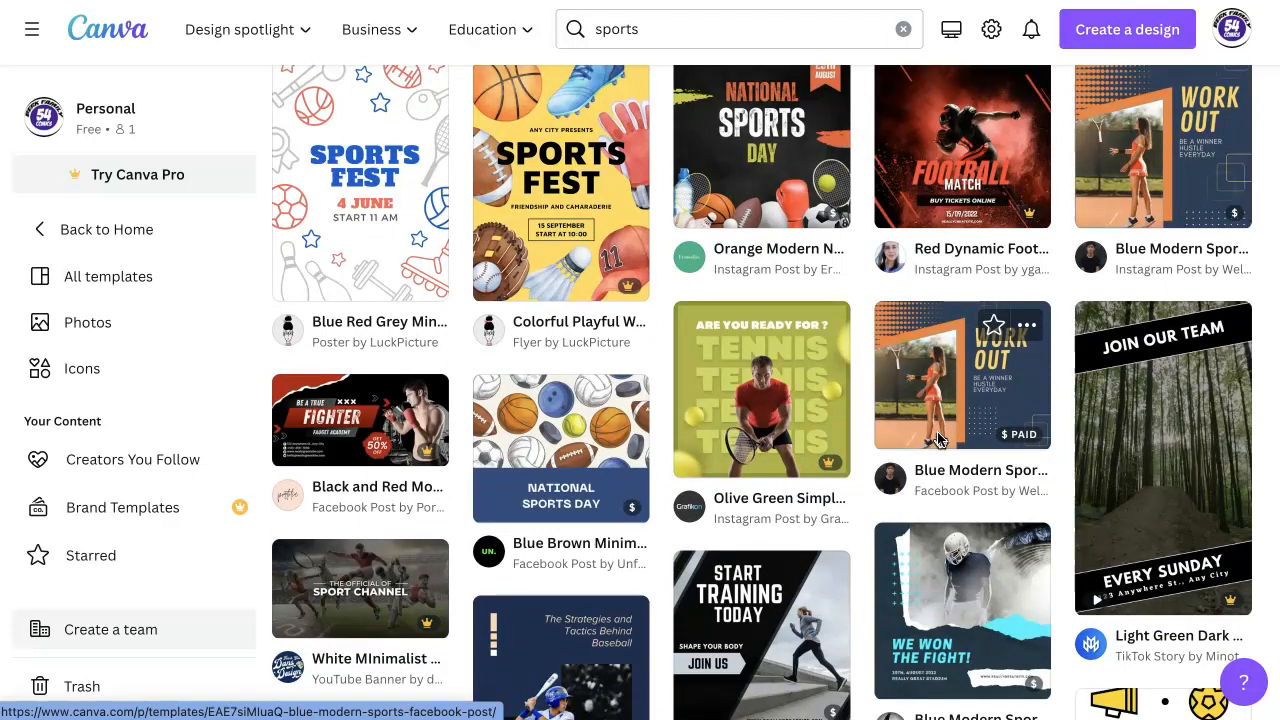
scroll(930, 437, down, 3)
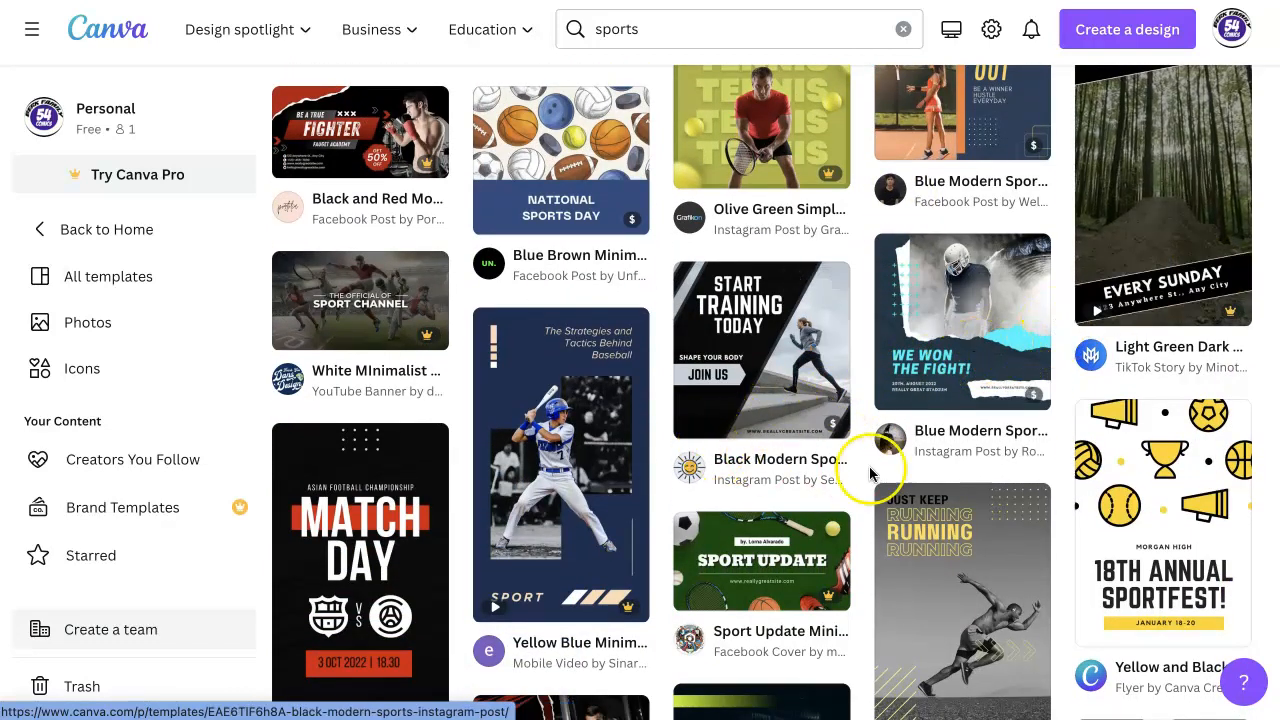
scroll(870, 462, down, 3)
scroll(835, 428, down, 1)
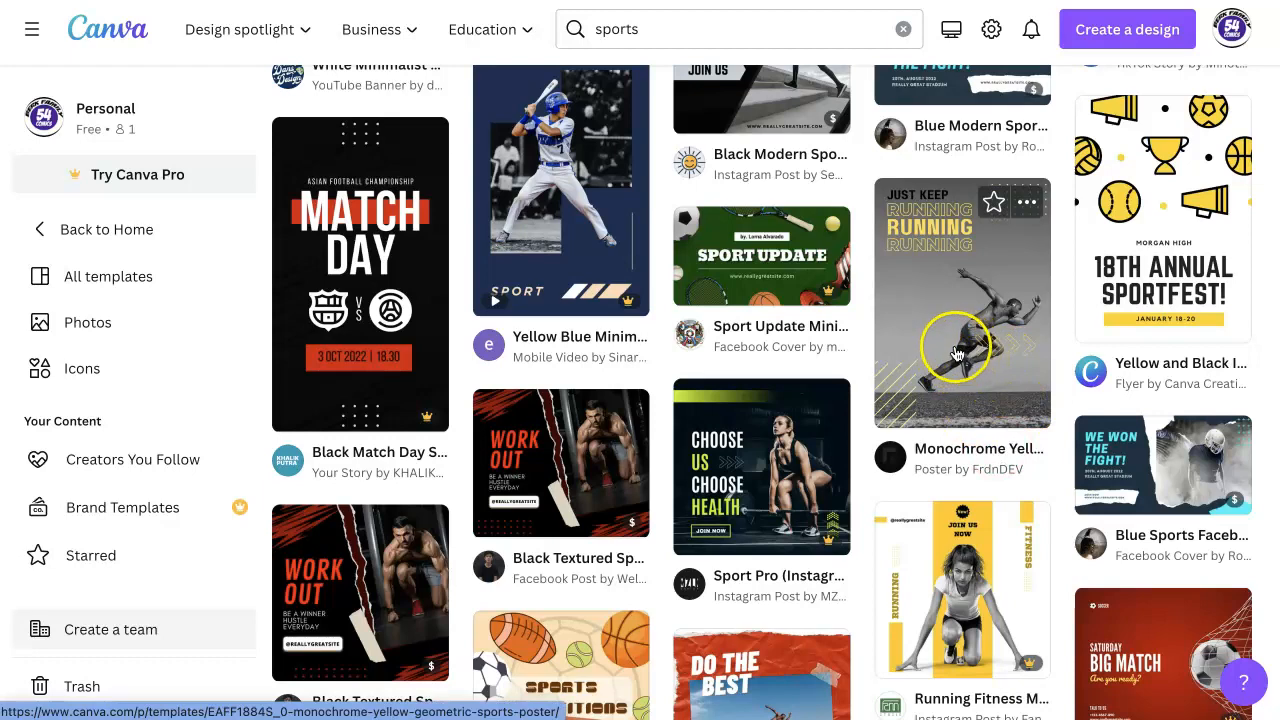
click(955, 355)
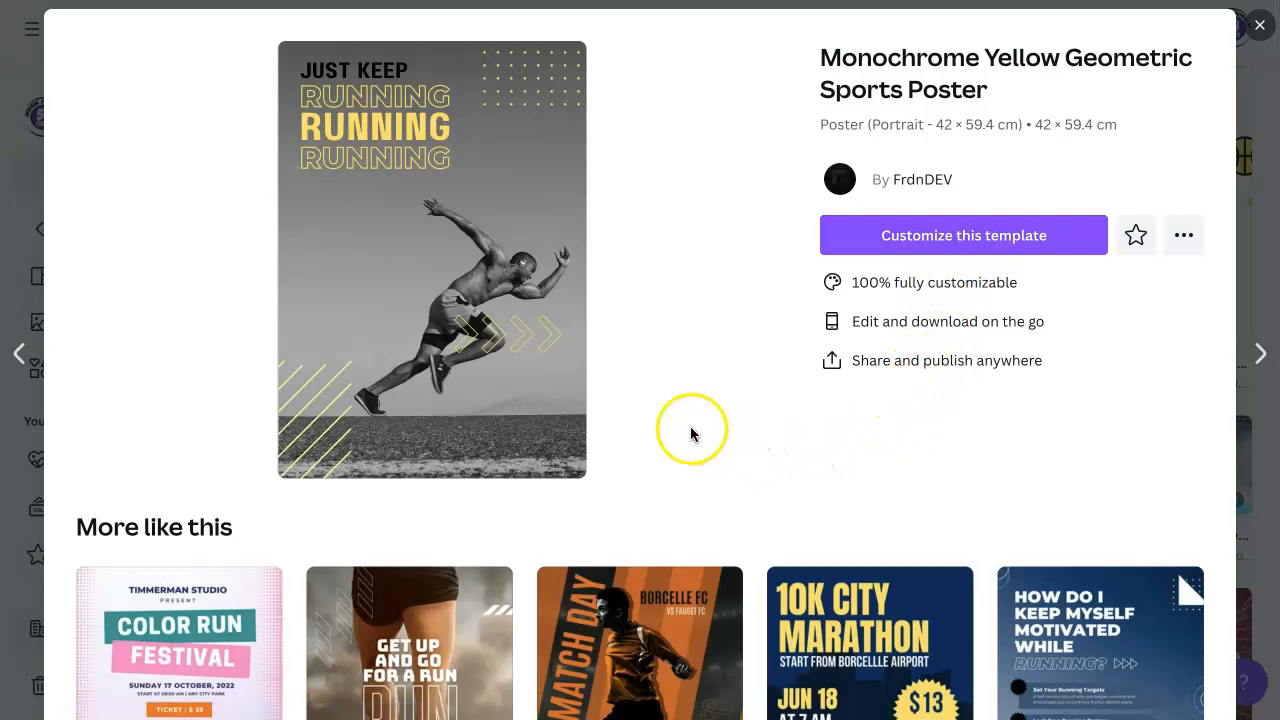
- Look through the similar templates suggested below the running poster, and close its preview
scroll(731, 463, down, 1)
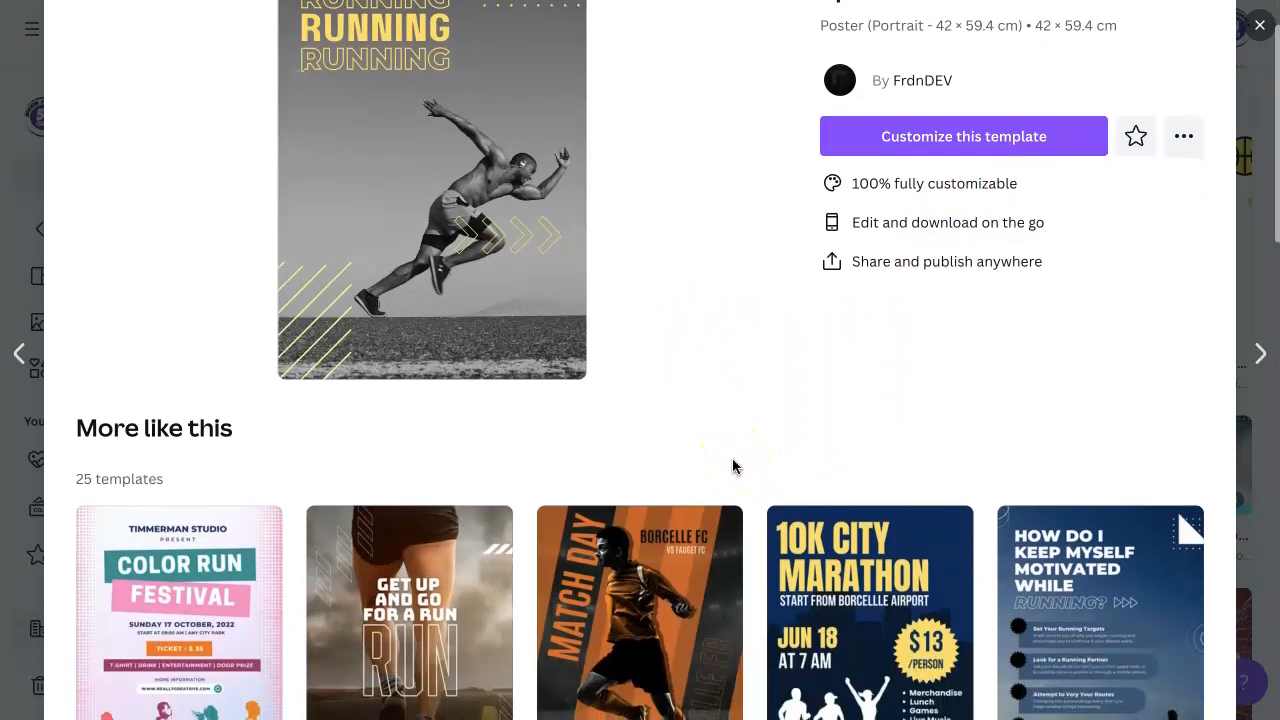
scroll(732, 458, down, 1)
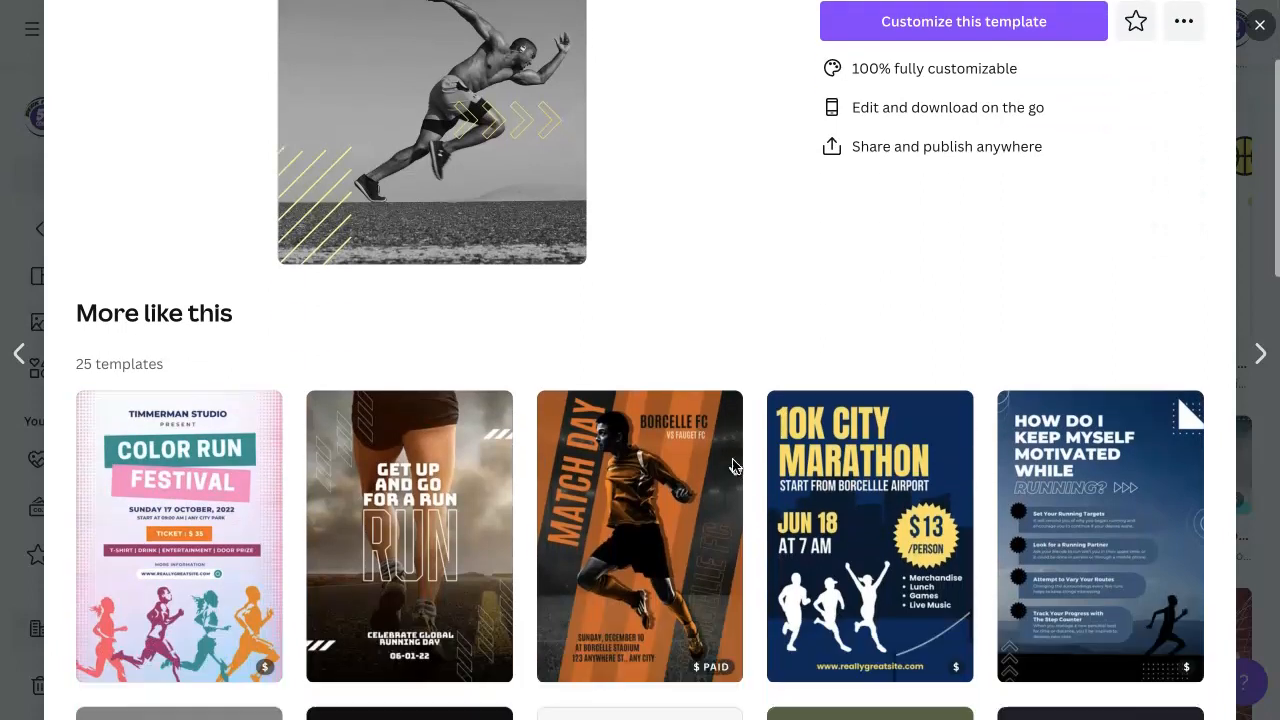
scroll(733, 465, down, 3)
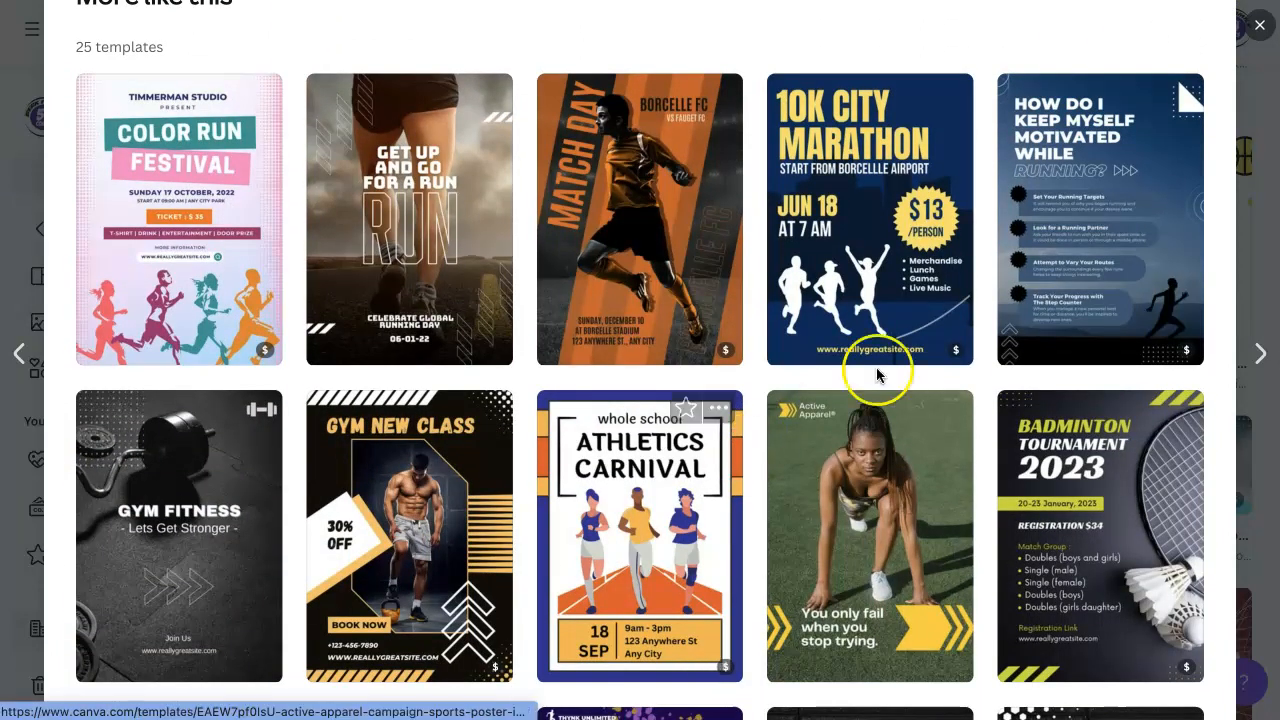
click(1249, 204)
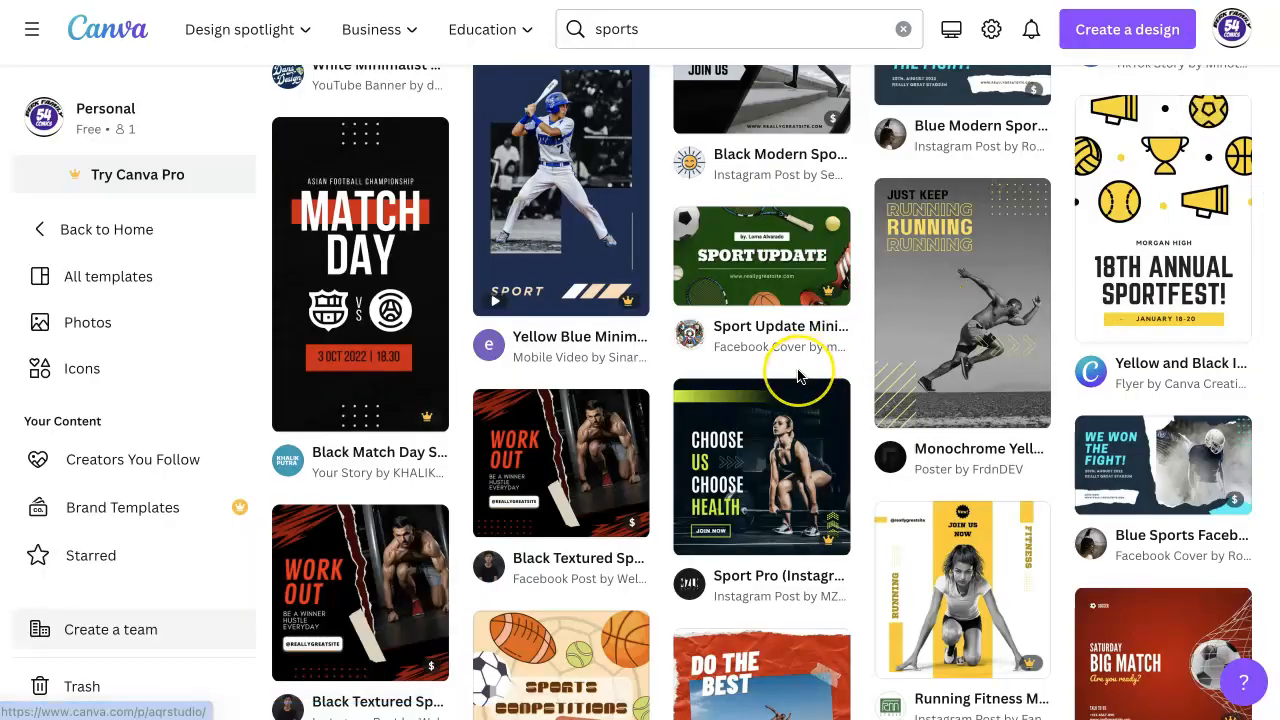
- Replace the search term with "soccer" and search the templates again
scroll(797, 370, up, 4)
scroll(797, 370, up, 8)
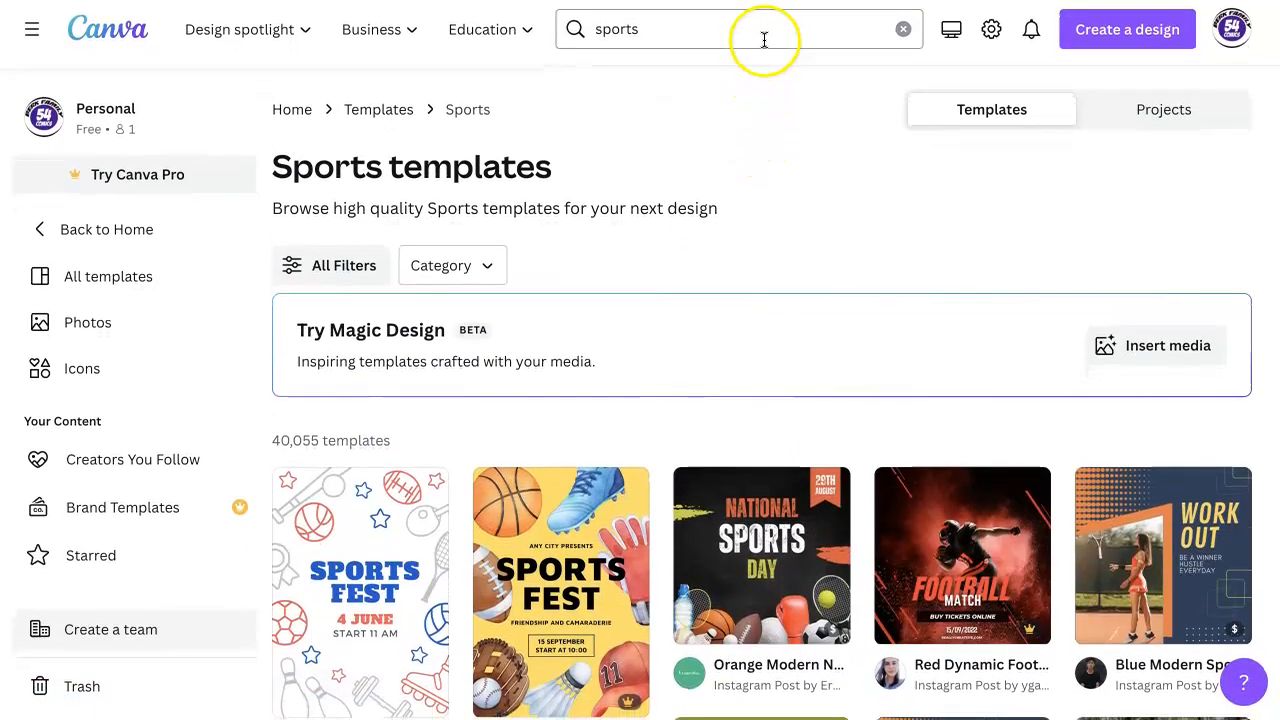
click(764, 40)
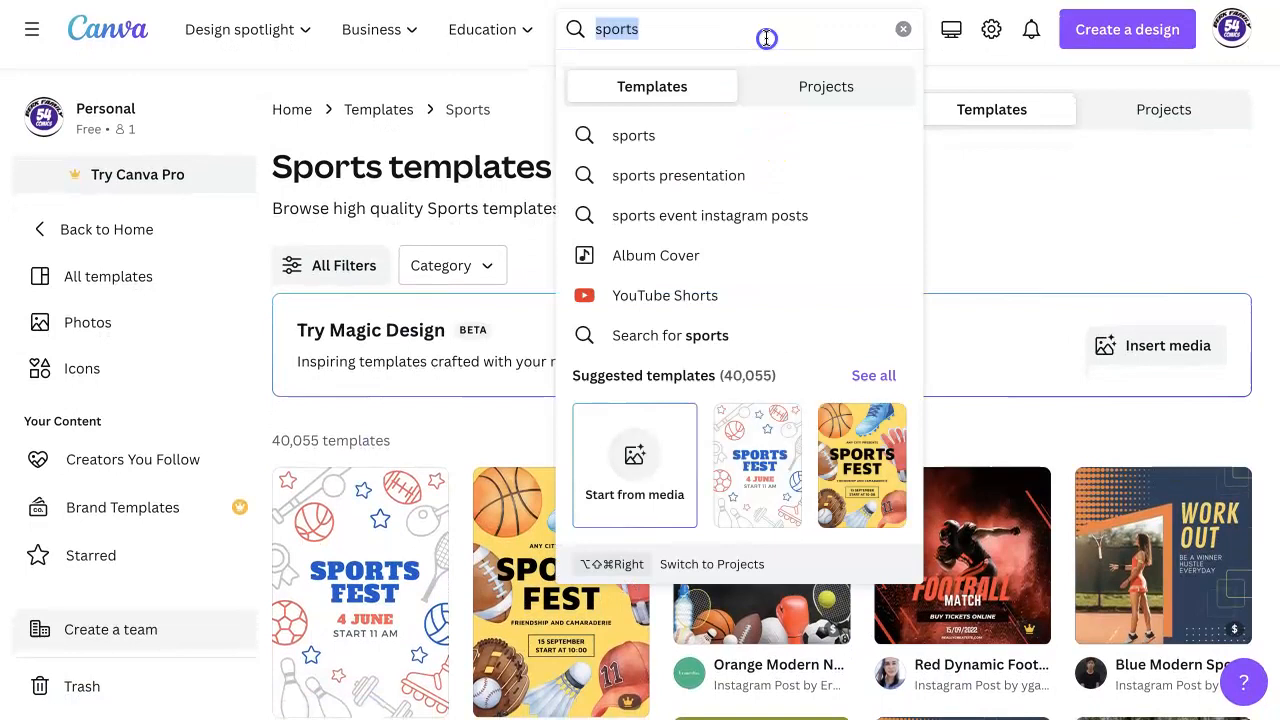
text(soccer)
key(Return)
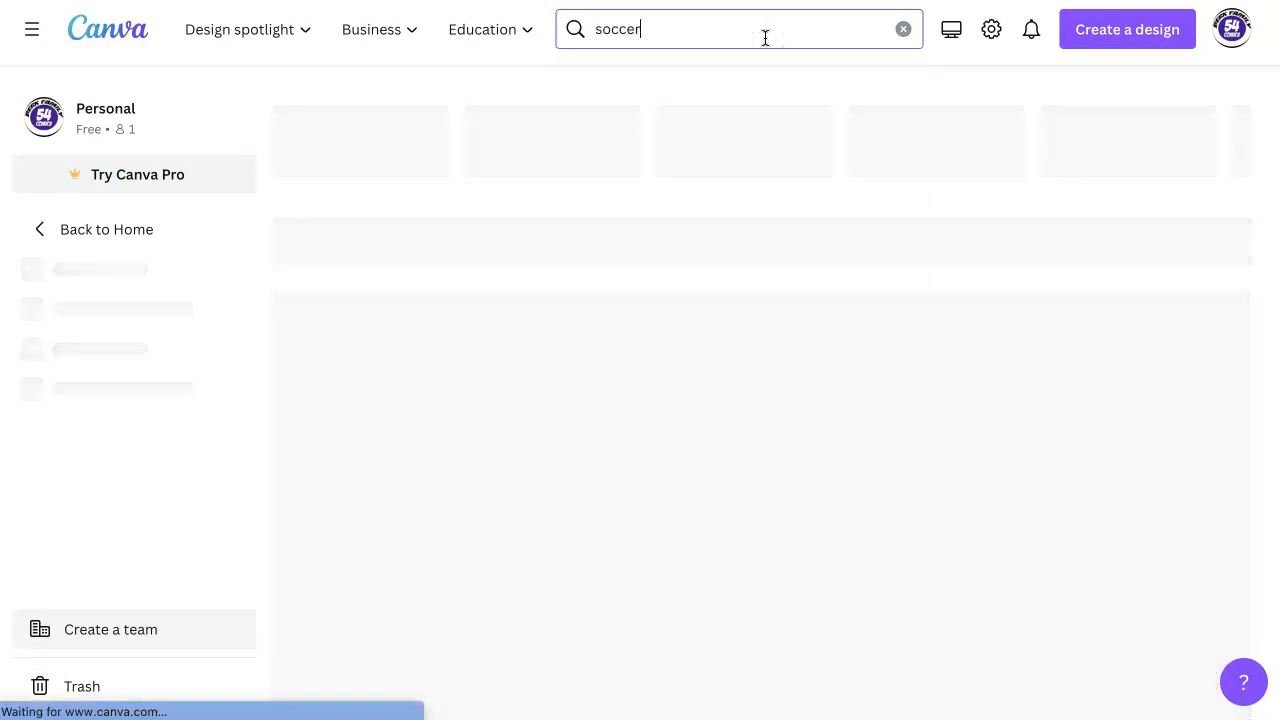
- Examine the soccer template results for a suitable match day design
scroll(871, 459, down, 3)
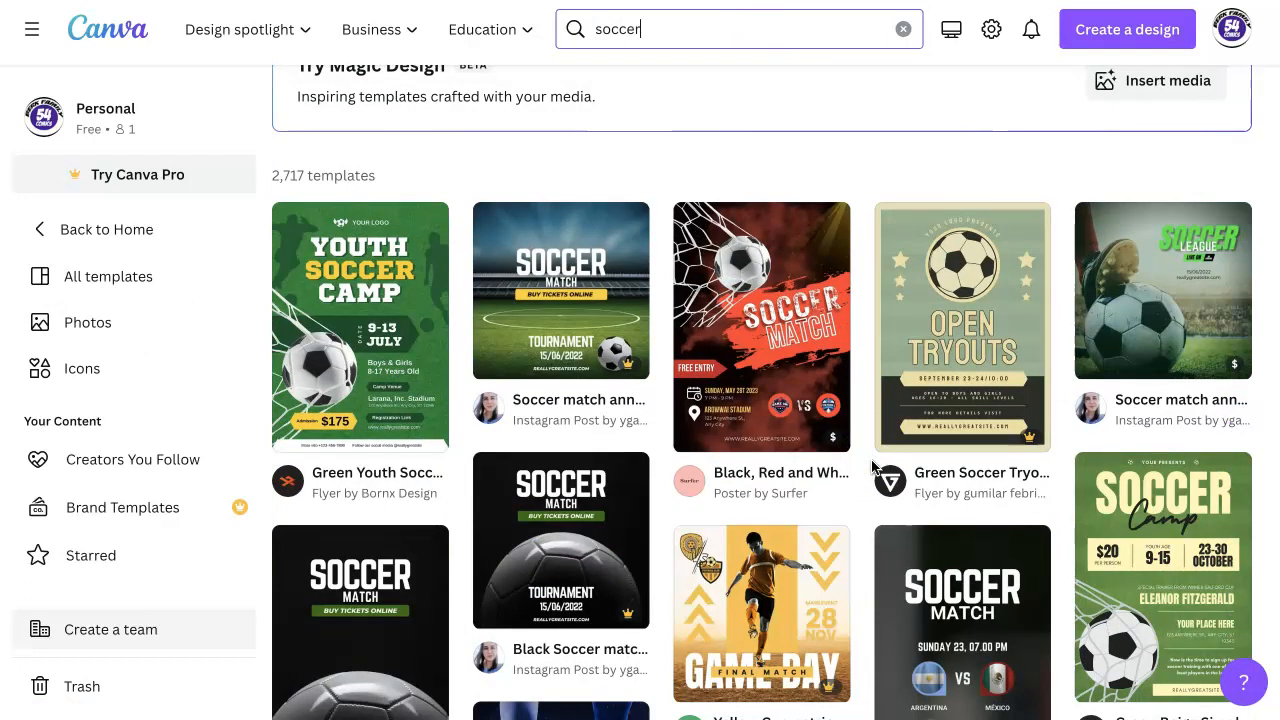
scroll(871, 467, down, 1)
click(776, 508)
scroll(776, 508, down, 2)
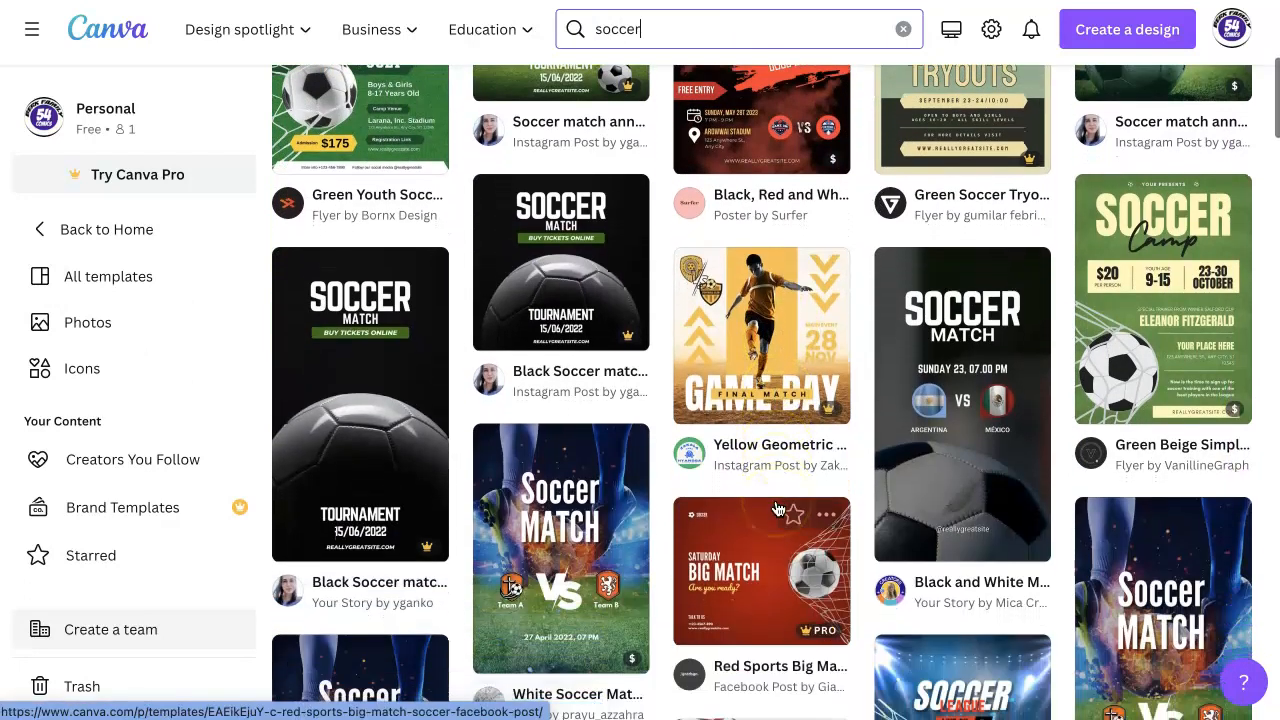
scroll(776, 508, down, 7)
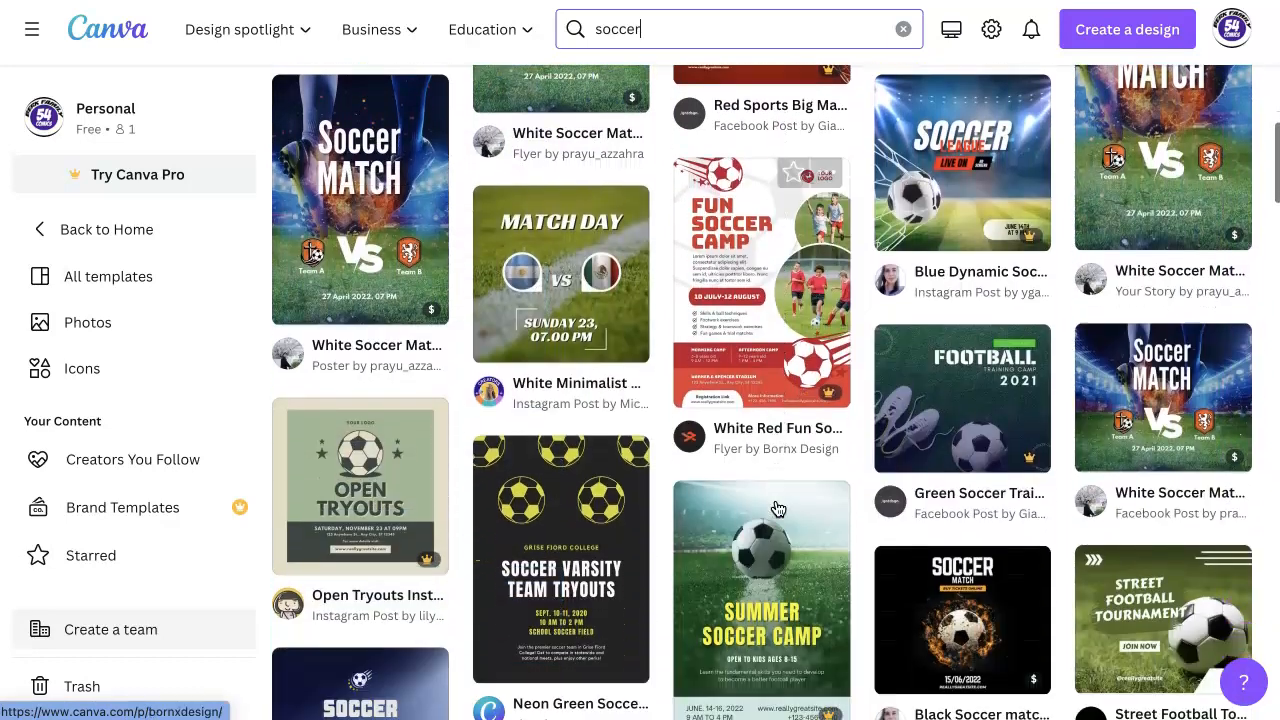
scroll(776, 508, down, 3)
scroll(776, 508, up, 6)
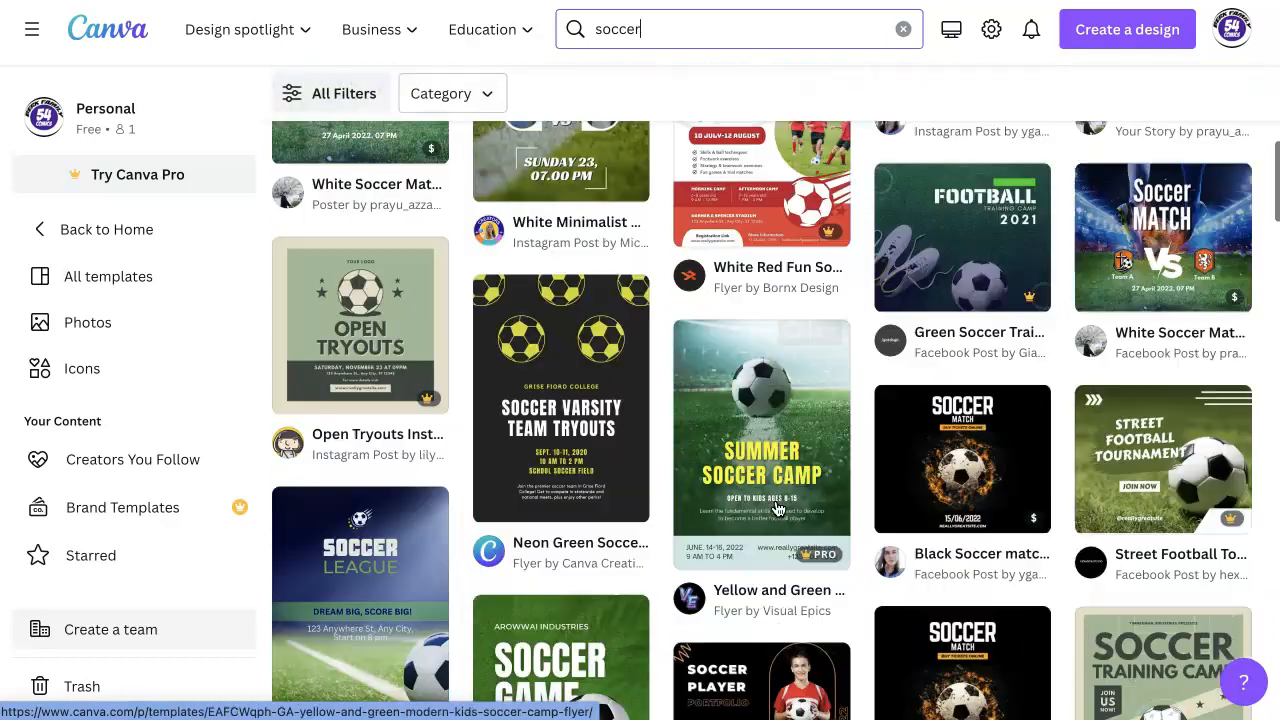
scroll(776, 508, up, 4)
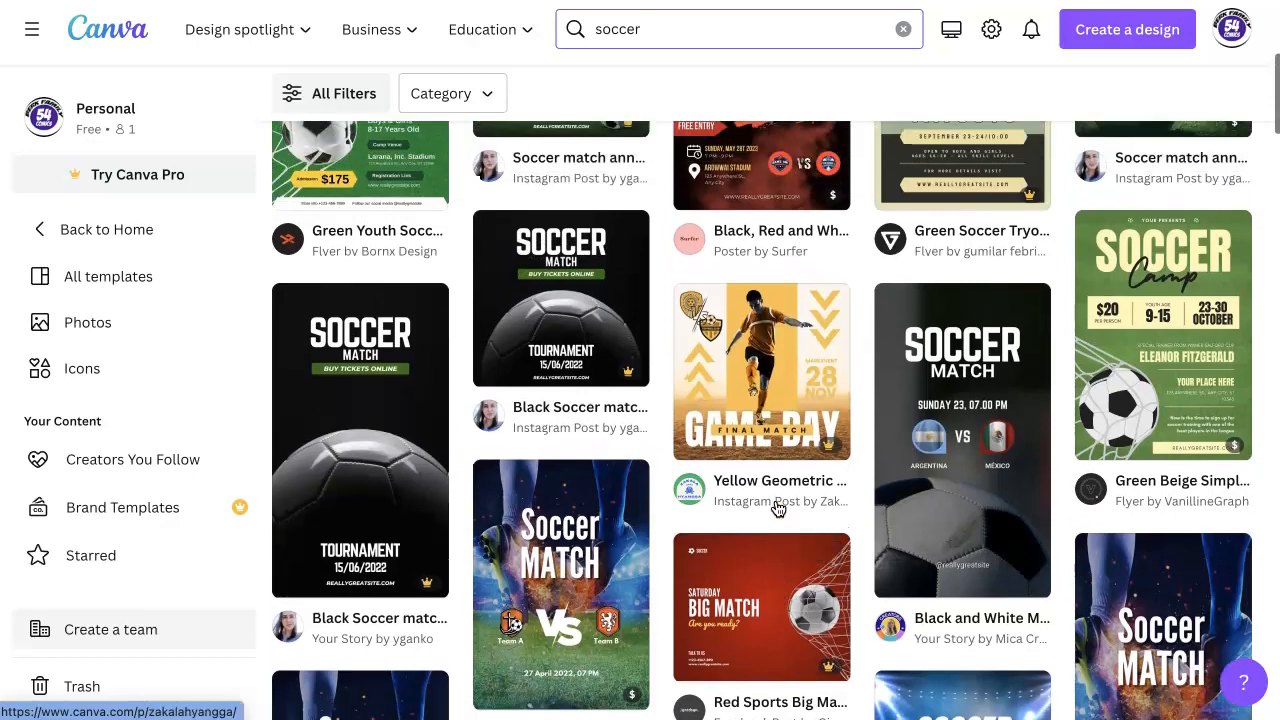
scroll(776, 508, down, 4)
scroll(776, 508, down, 9)
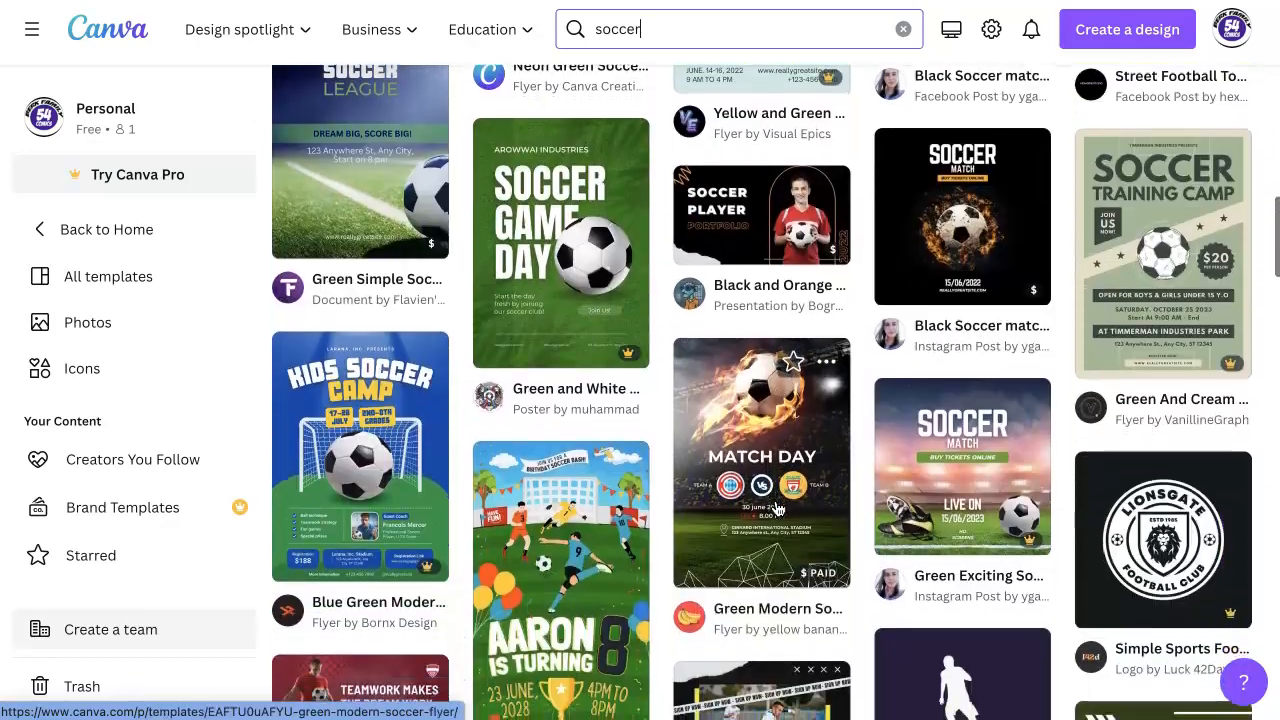
scroll(776, 508, down, 4)
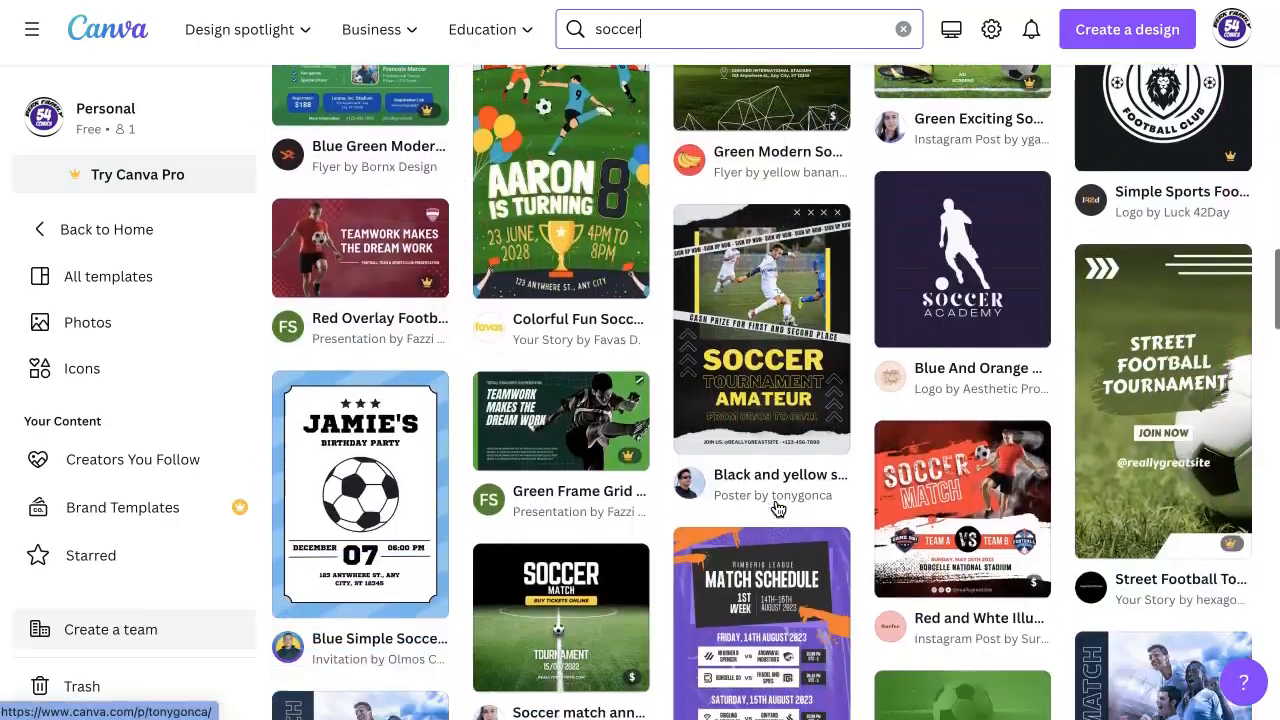
scroll(787, 509, down, 3)
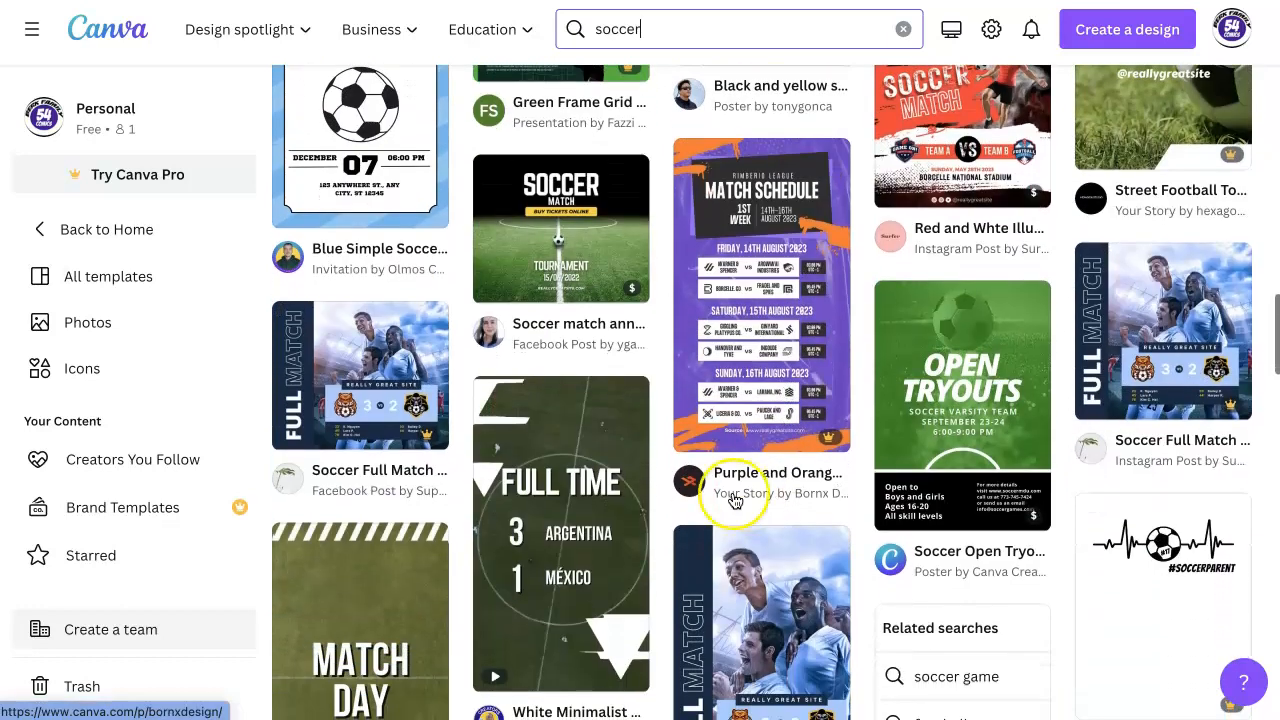
scroll(737, 510, down, 1)
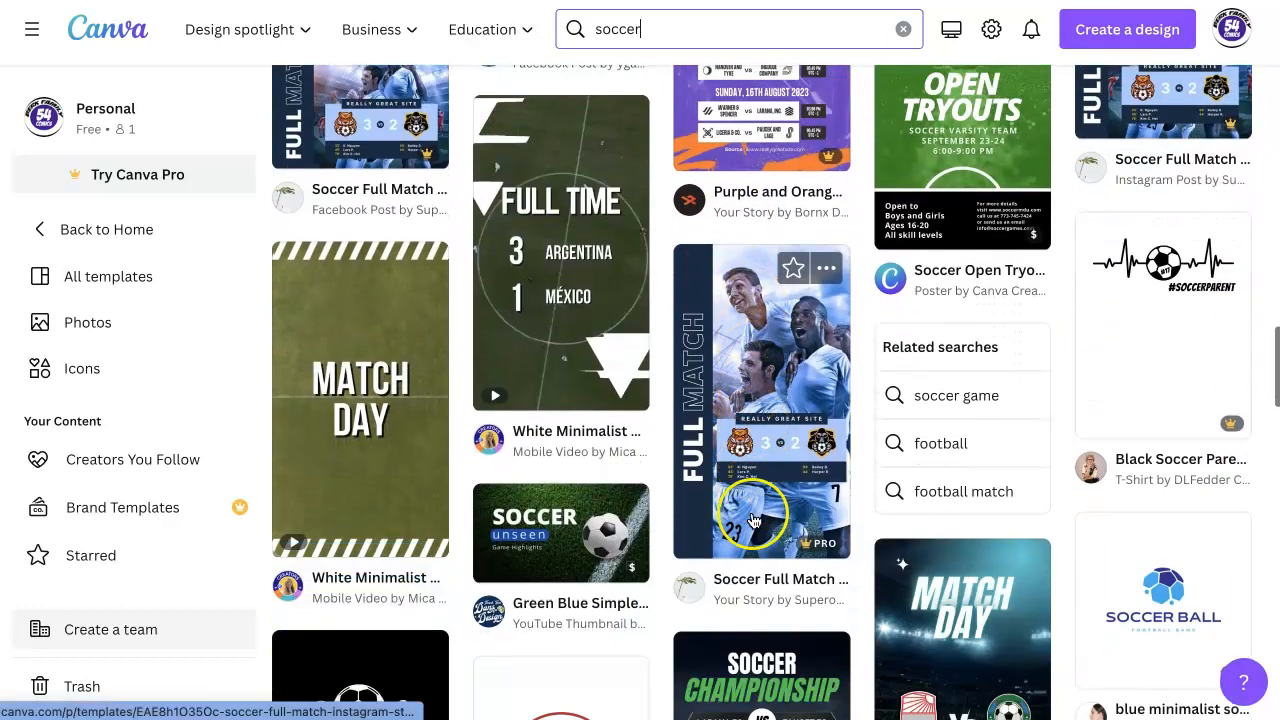
scroll(763, 428, up, 1)
scroll(745, 555, down, 5)
scroll(897, 565, down, 8)
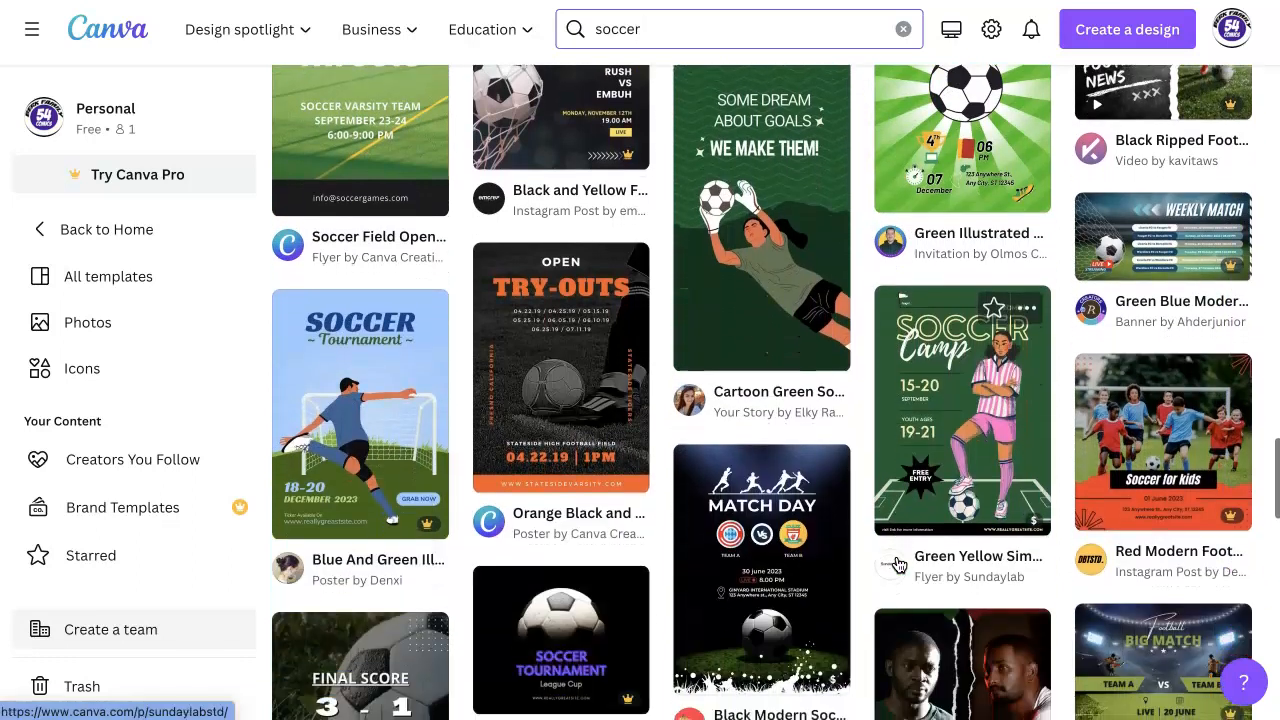
scroll(899, 566, down, 4)
scroll(899, 566, down, 1)
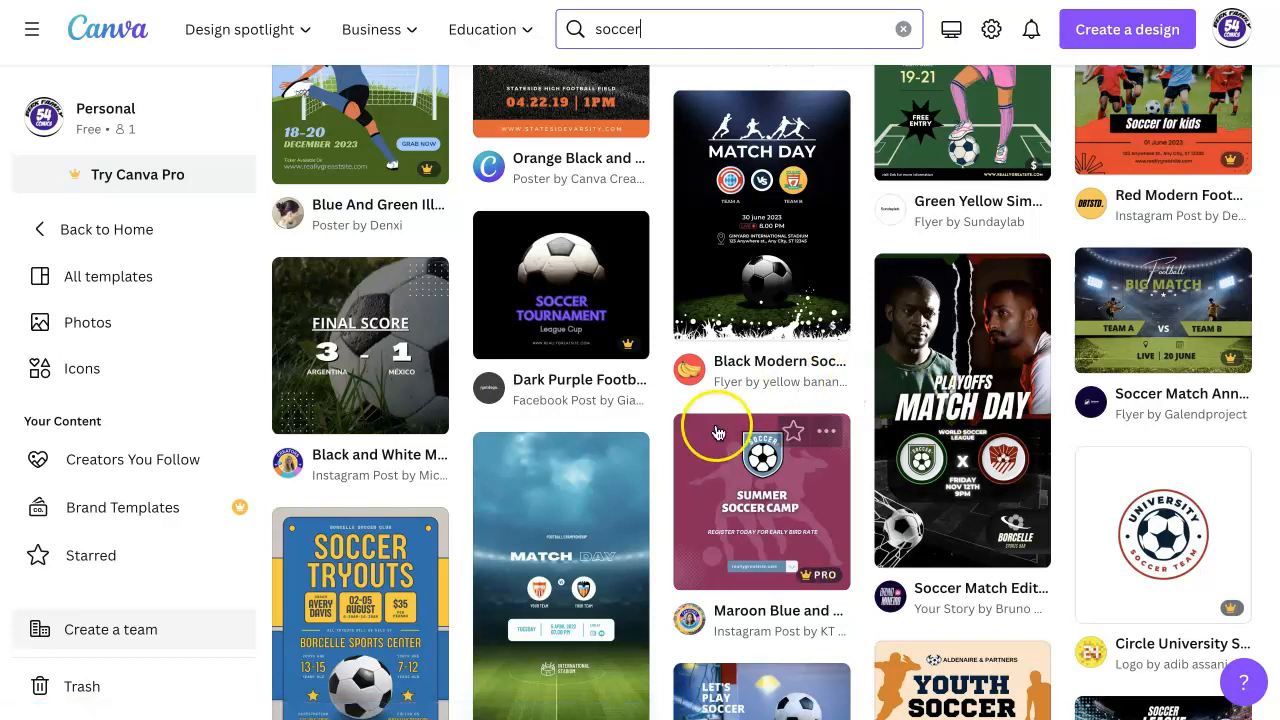
scroll(853, 408, down, 6)
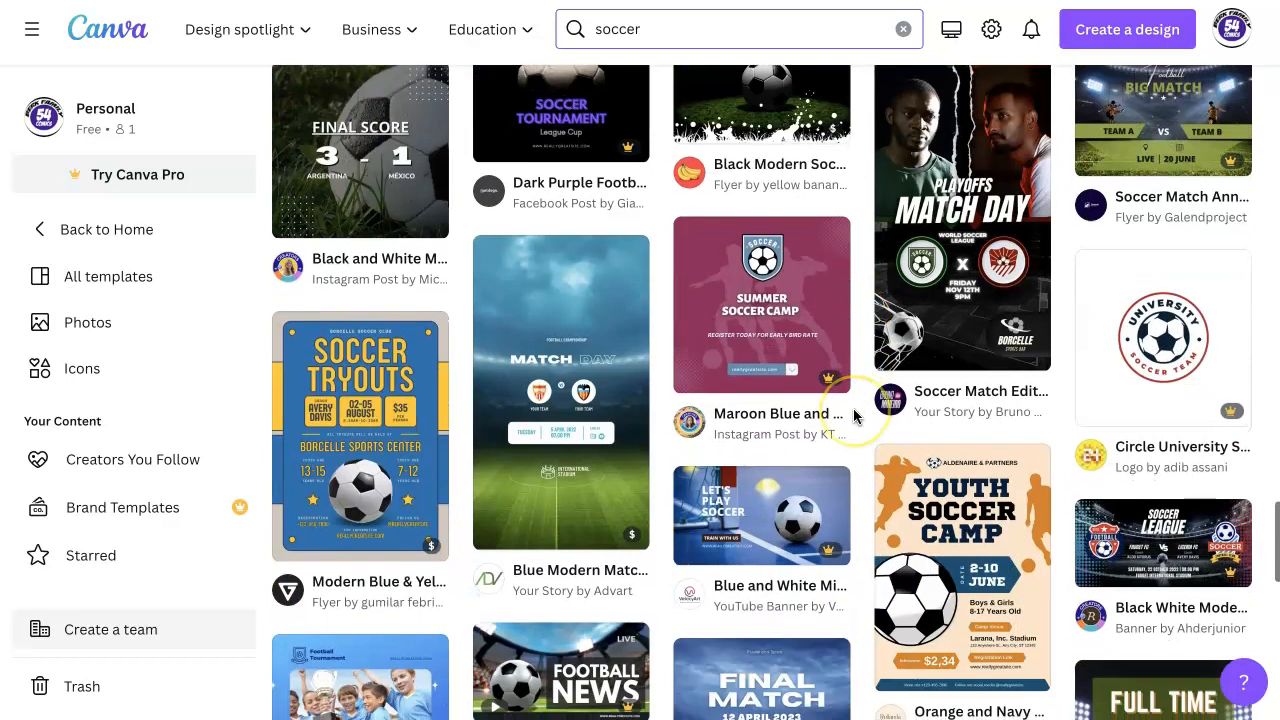
scroll(853, 408, down, 1)
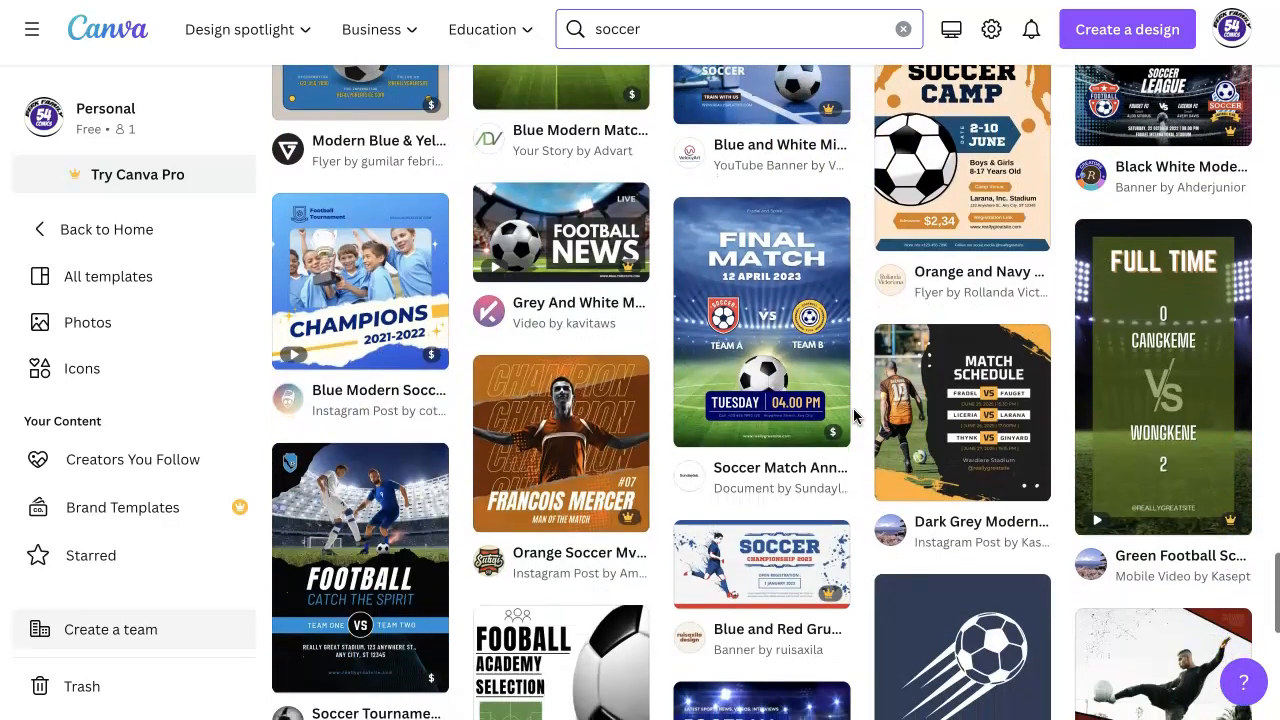
scroll(853, 408, up, 1)
scroll(853, 408, up, 6)
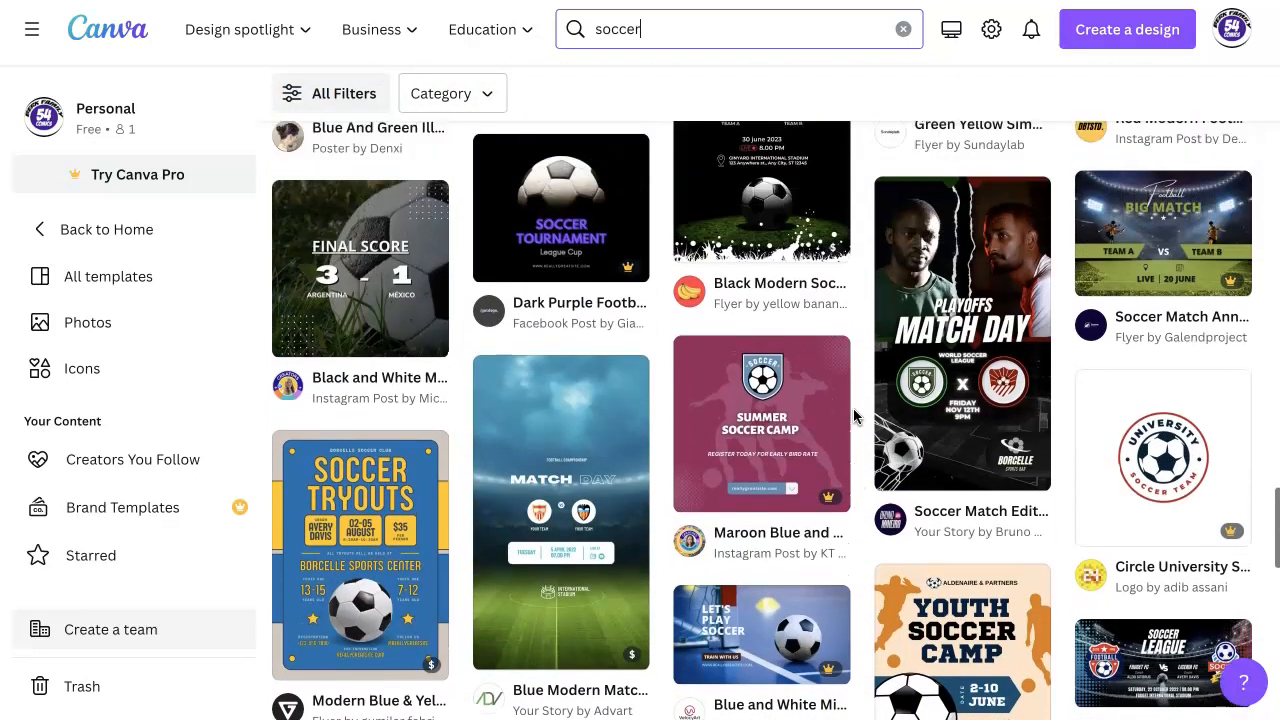
- Open the Soccer Match Editable Team Colors Black Sportive Instagram Story template for customizing and dismiss the sticker tip
click(960, 400)
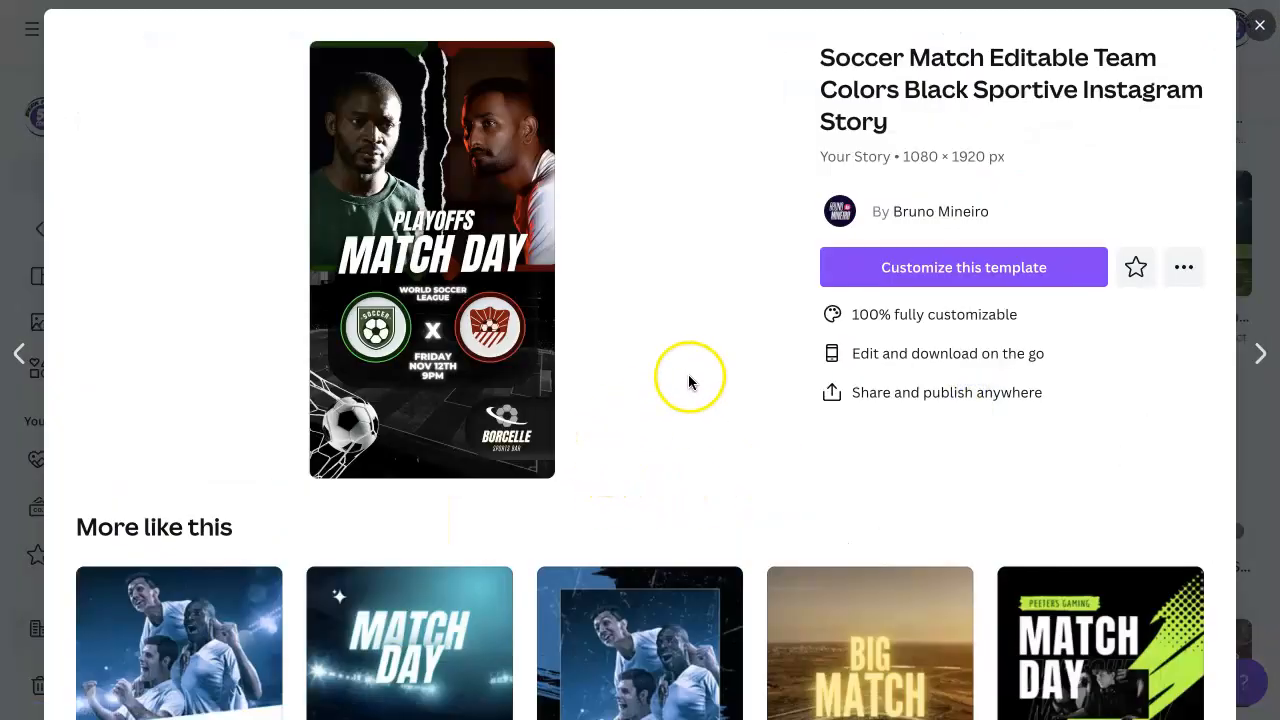
click(944, 271)
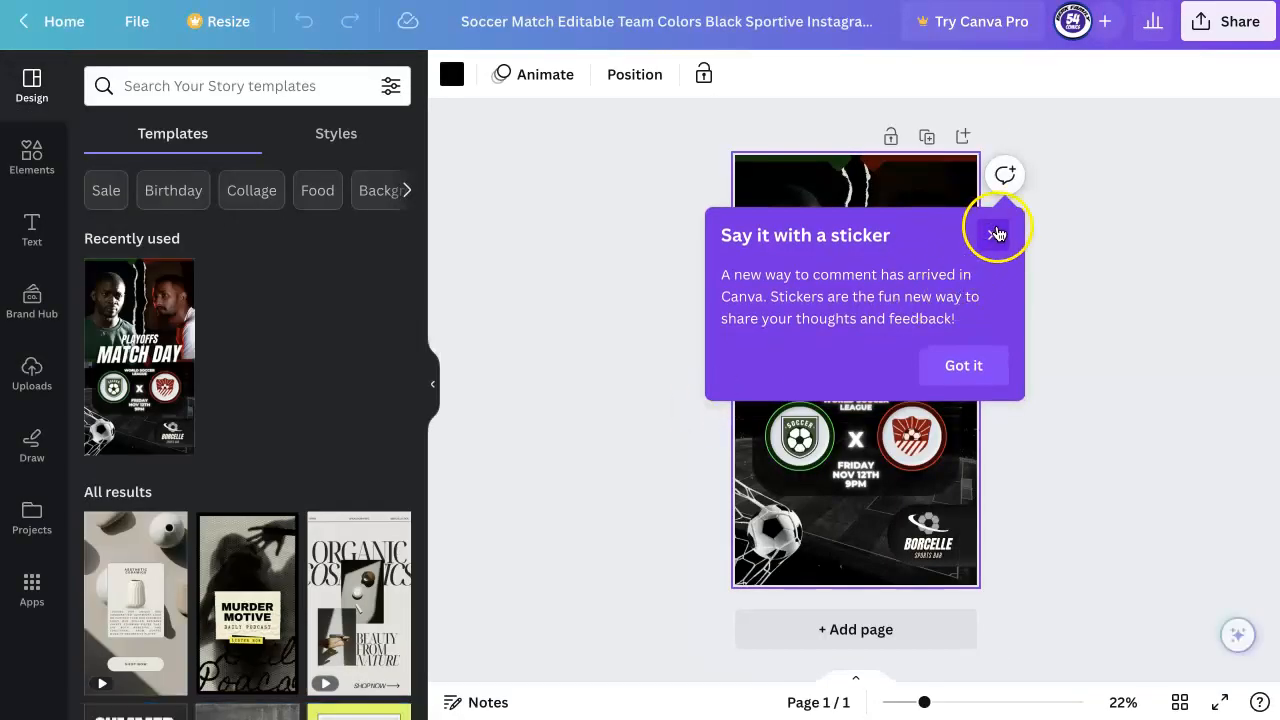
click(960, 366)
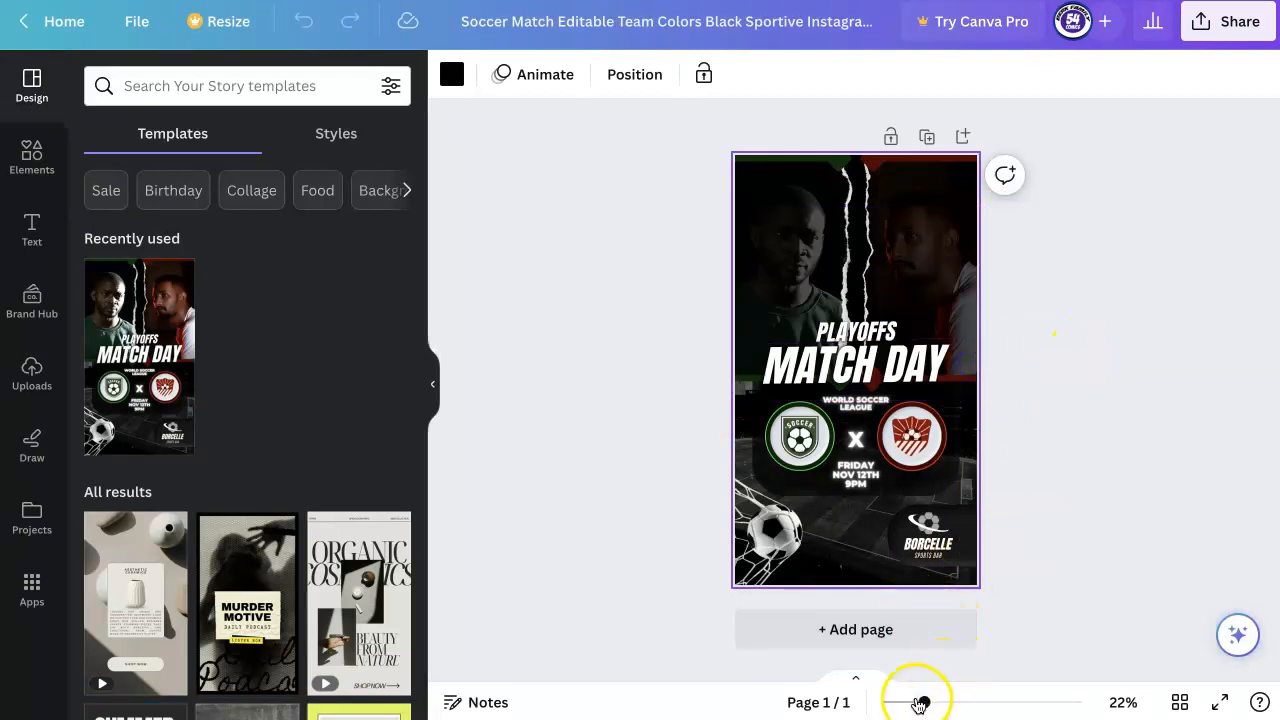
- Replace the "MATCH DAY" heading text on the story with "GAMEDAY"
mouse_move(924, 702)
mouse_down()
mouse_move(1131, 700)
mouse_move(934, 702)
mouse_up()
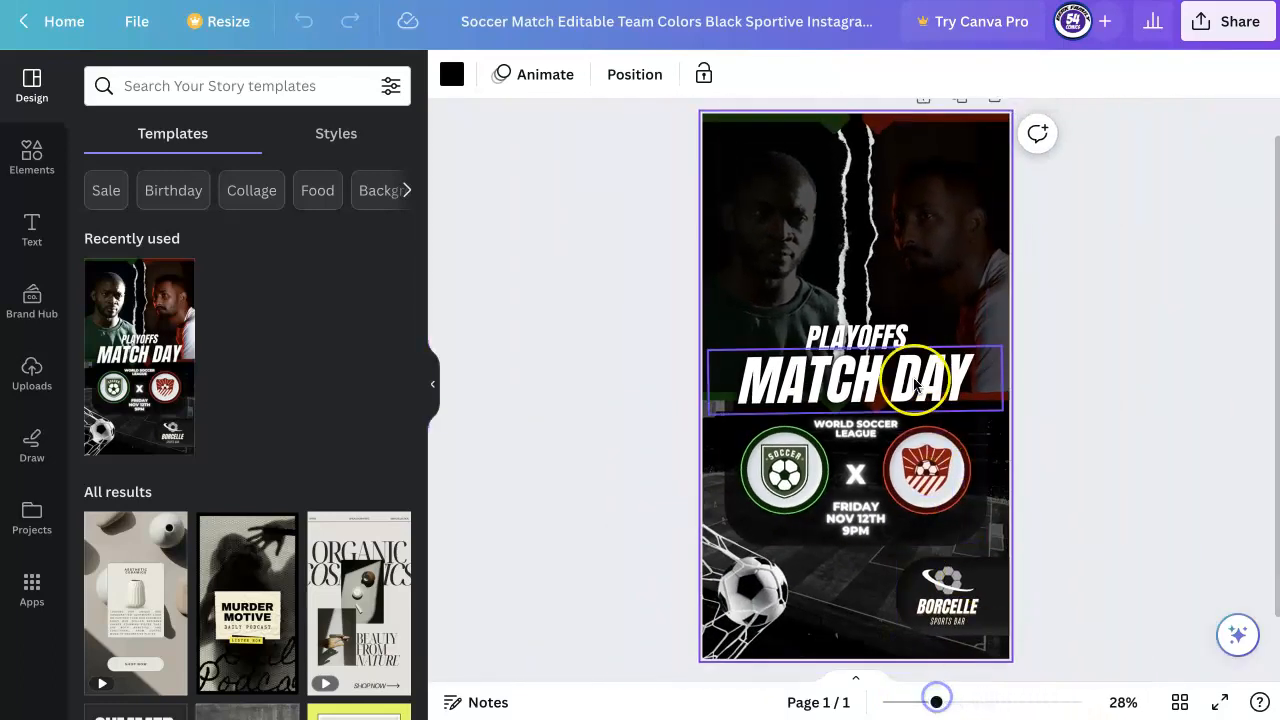
double_click(910, 383)
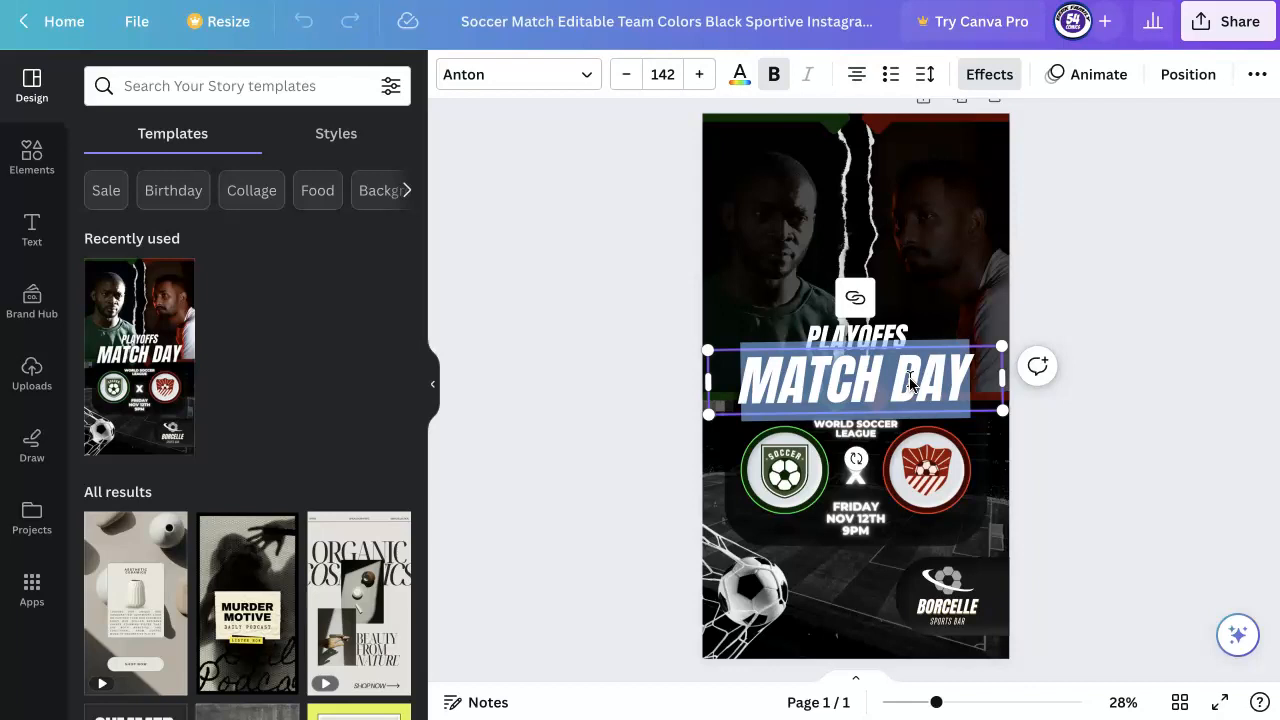
text(GAMEDAY)
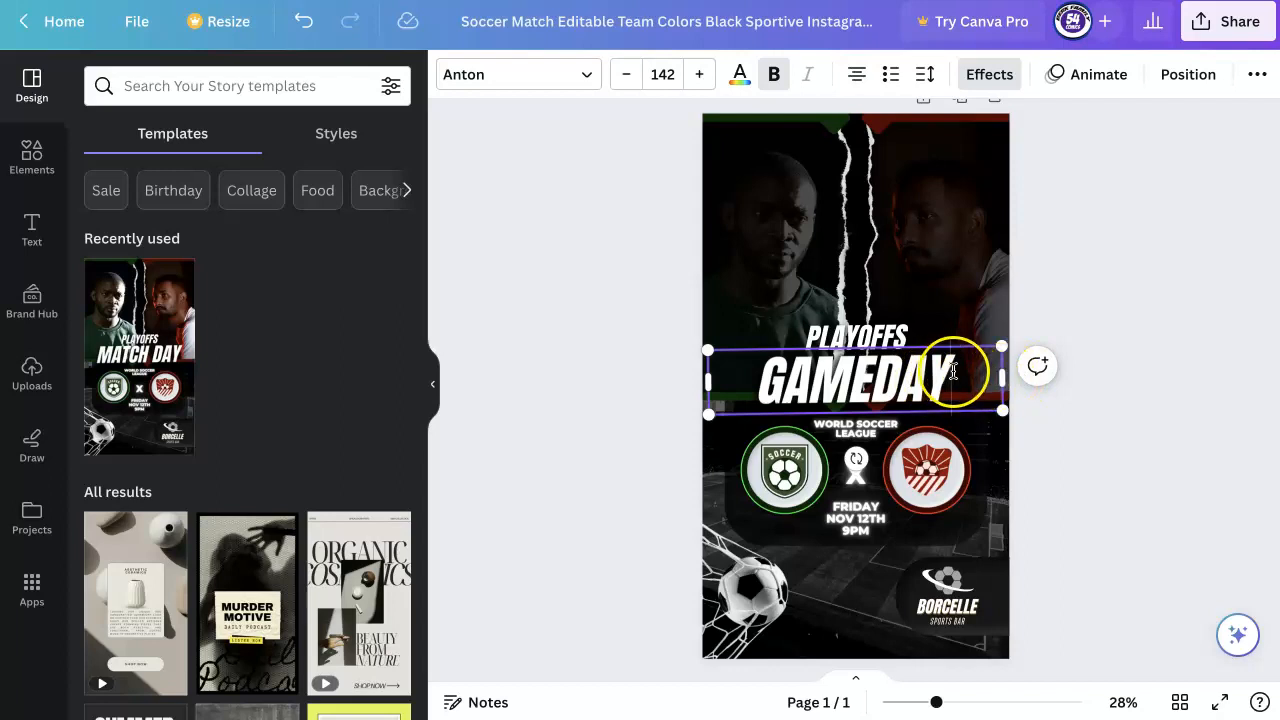
- Upload the seven images dated today from the Downloads folder and dismiss the Background Remover promotion
click(1128, 338)
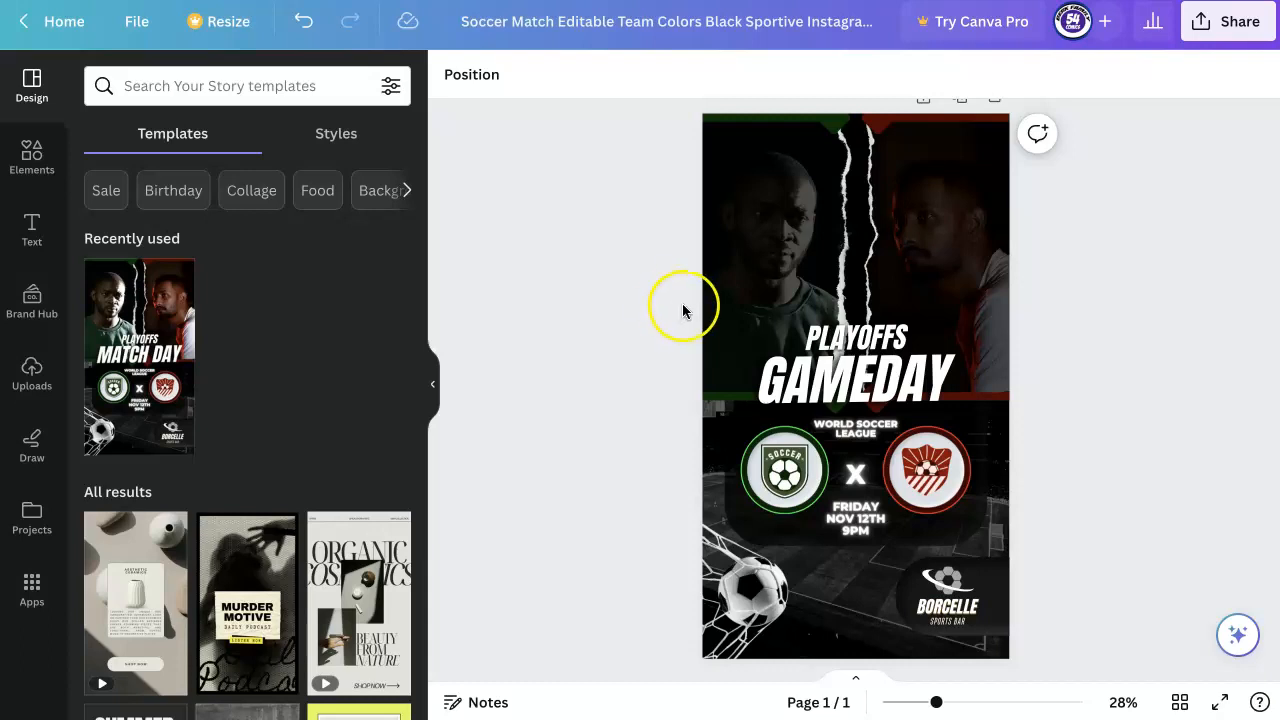
click(36, 384)
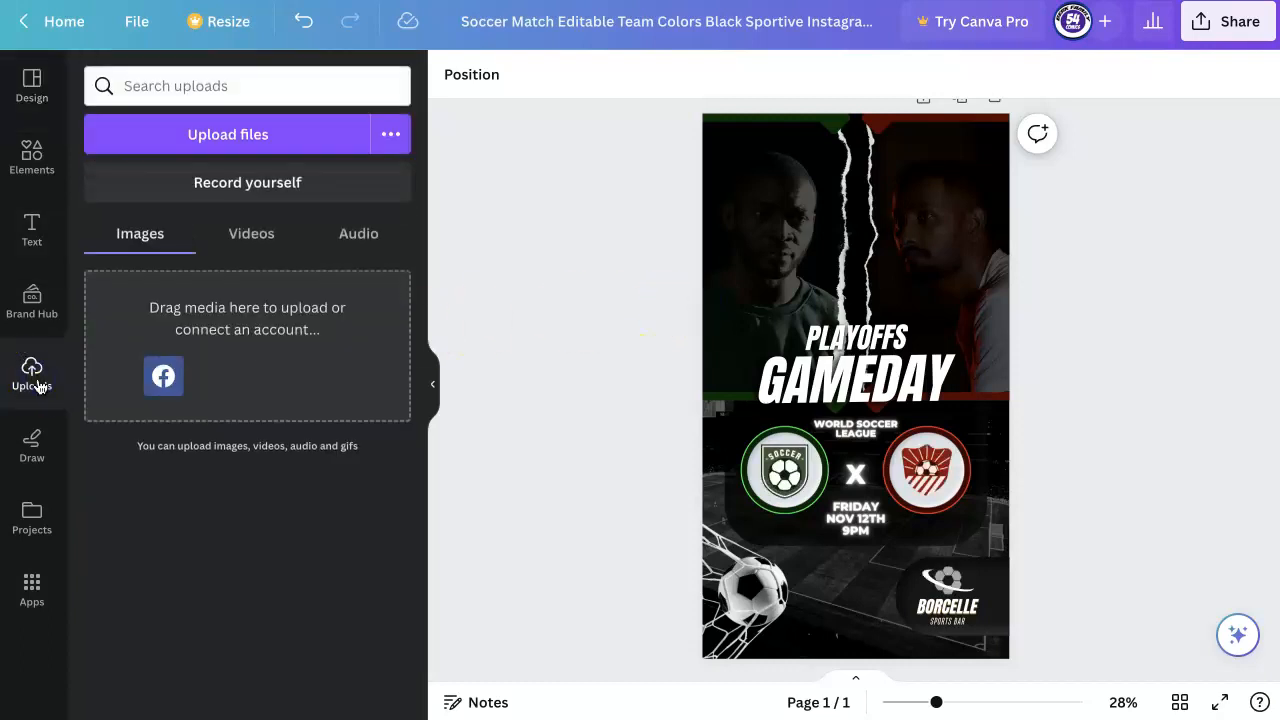
click(241, 254)
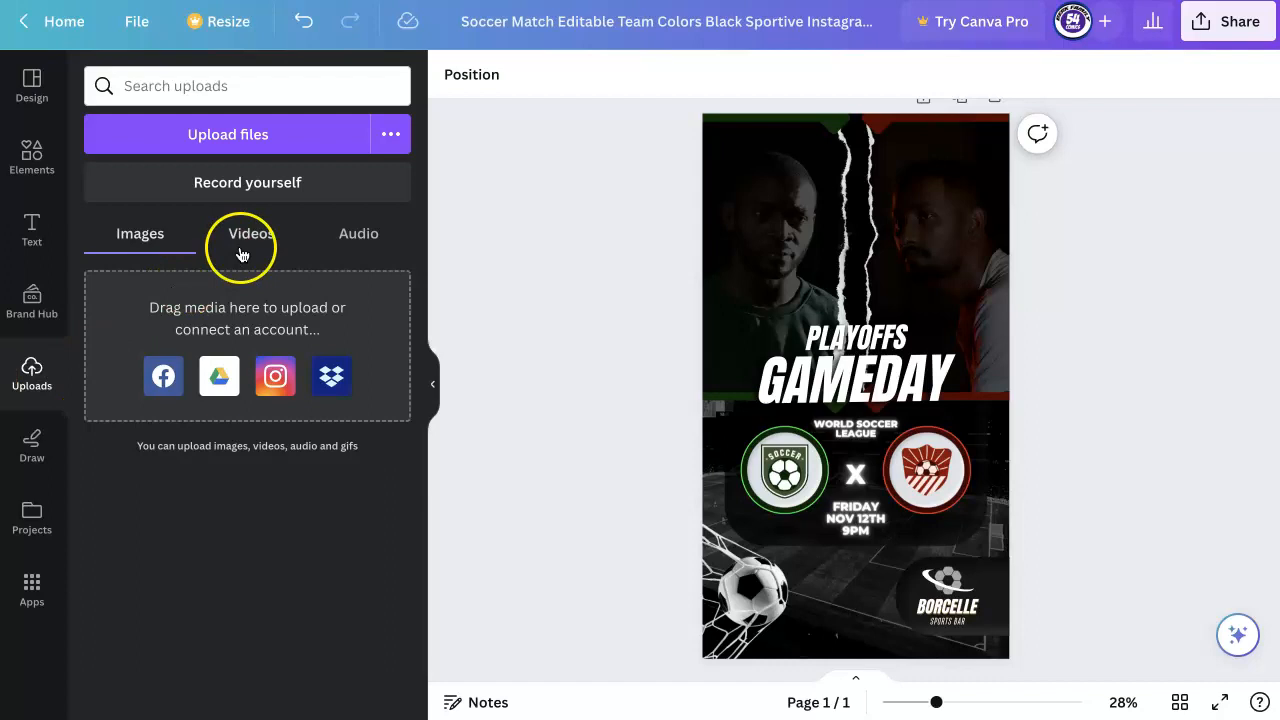
click(281, 146)
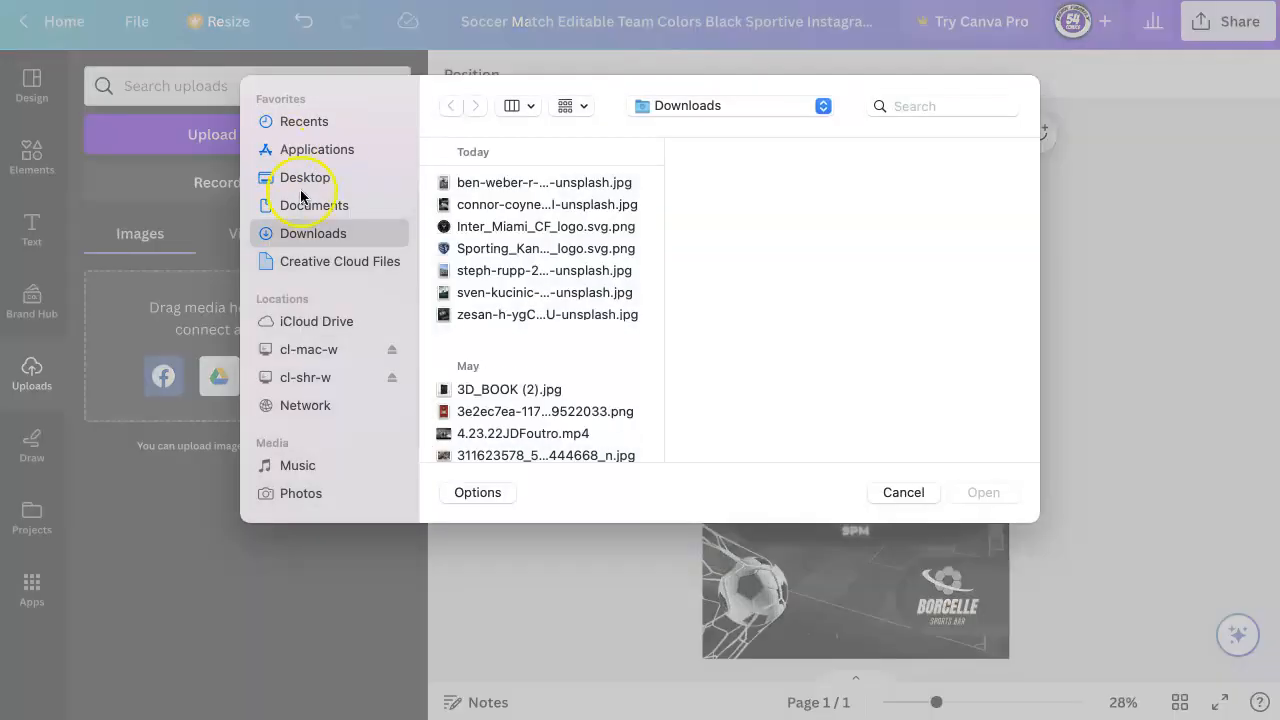
click(562, 183)
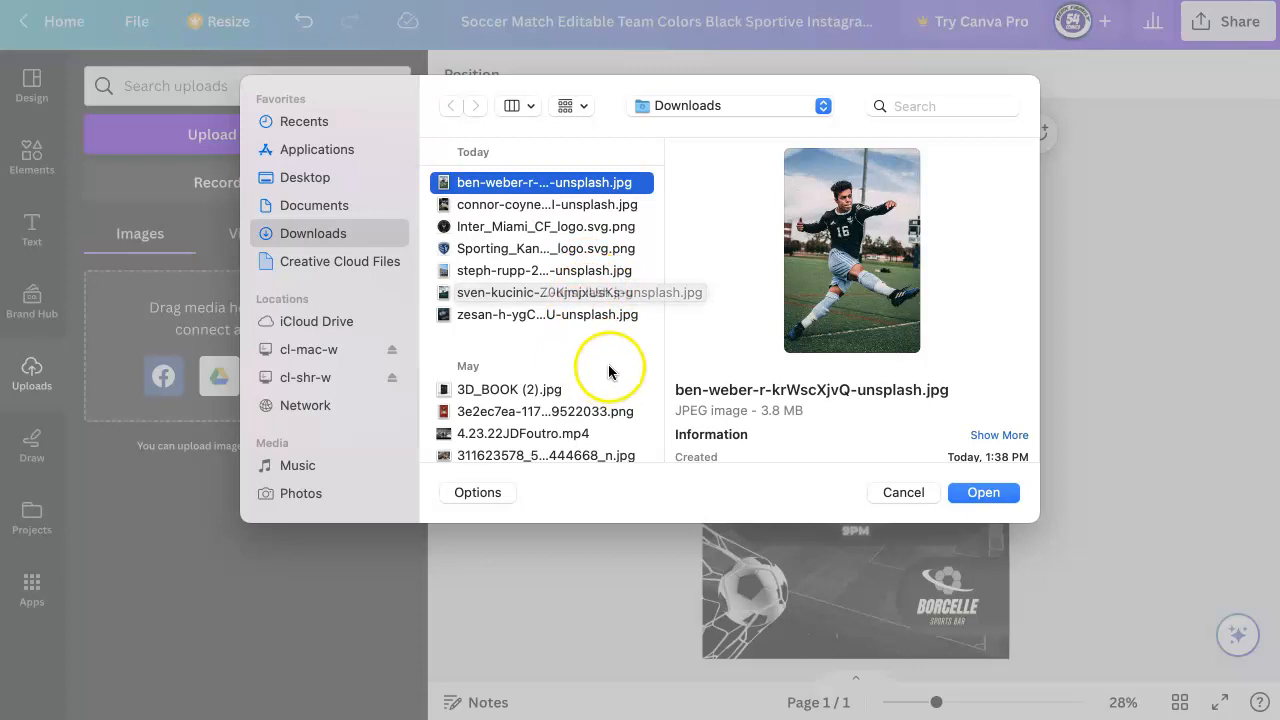
key(Down)
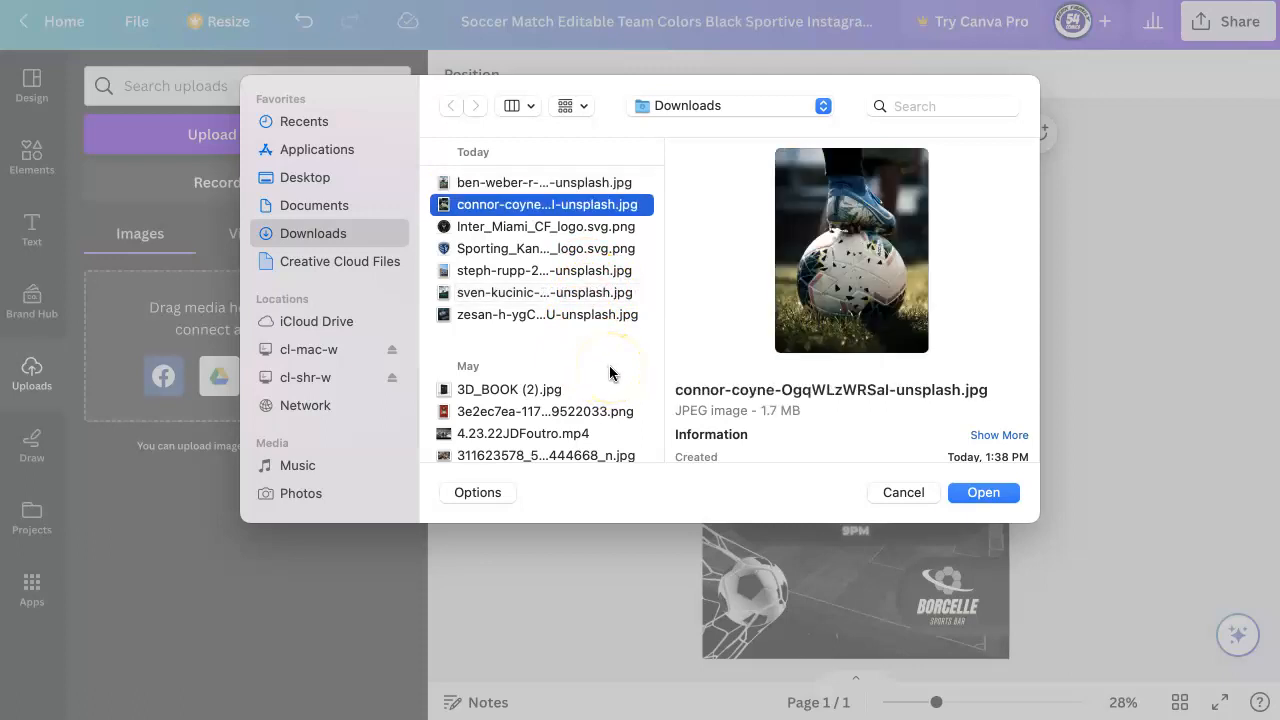
key(Down)
key(Down)
key(Down)
key(Down)
key(Down)
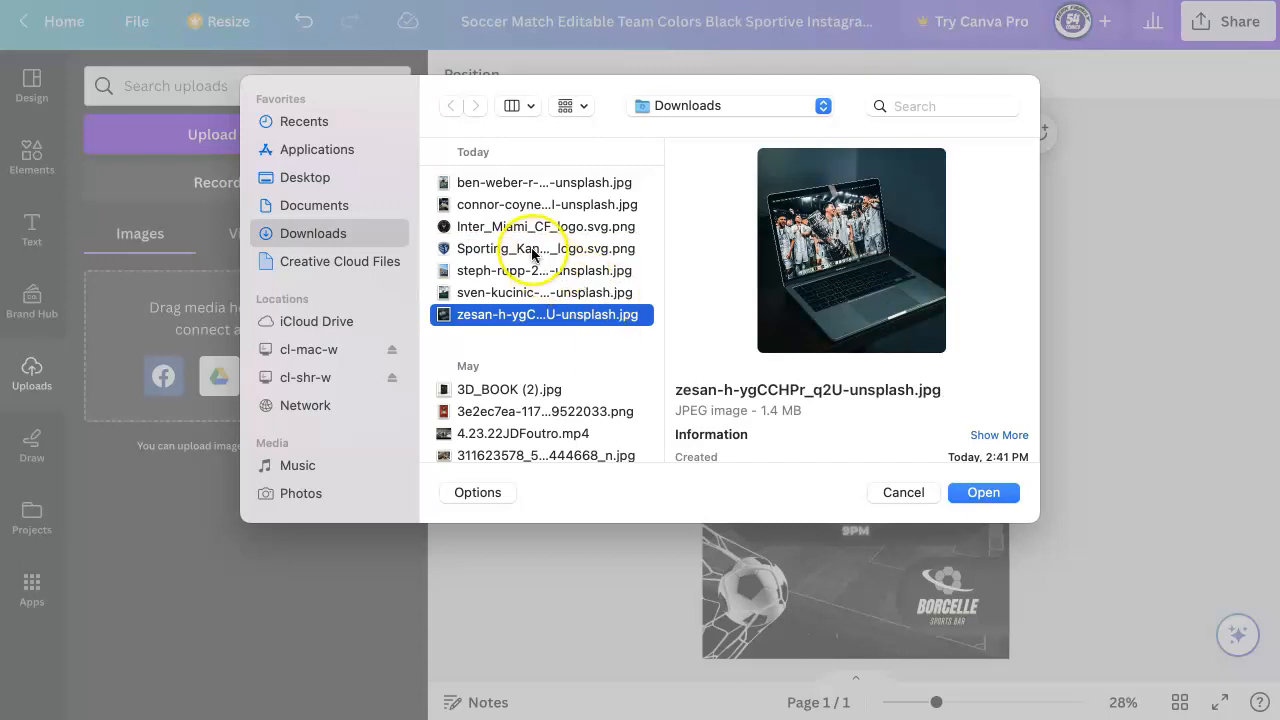
shift+click(572, 190)
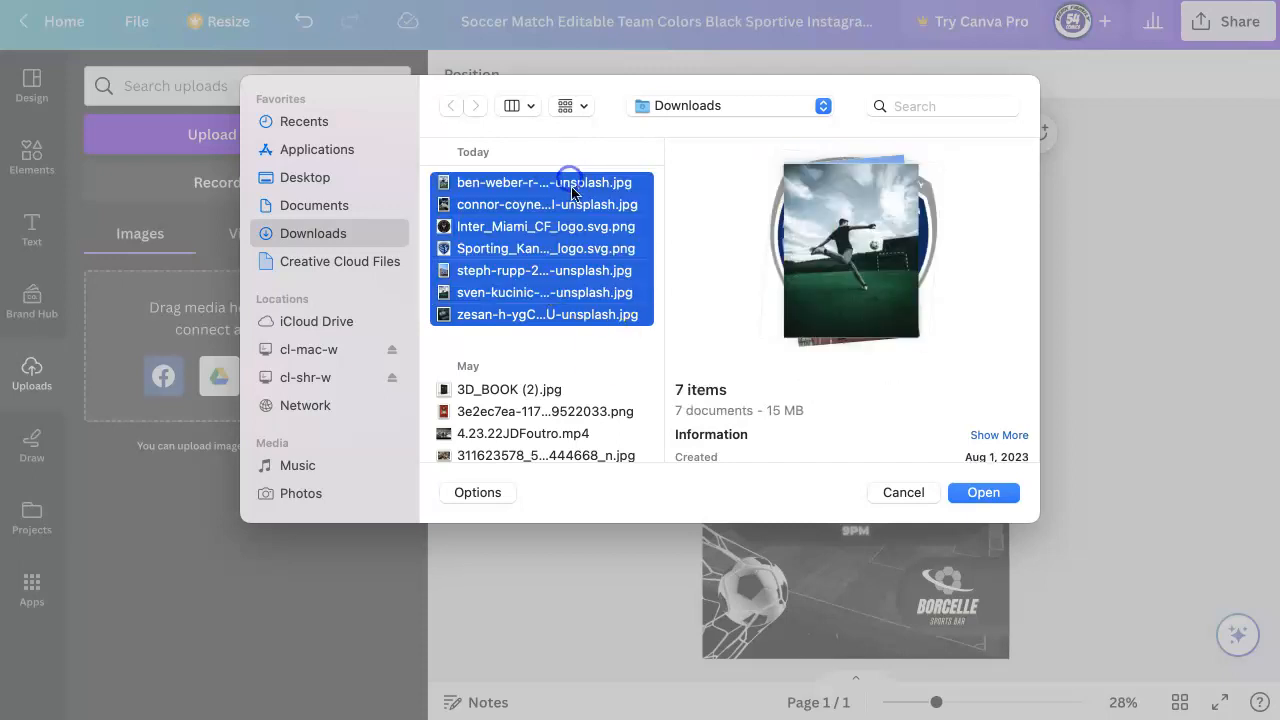
click(985, 492)
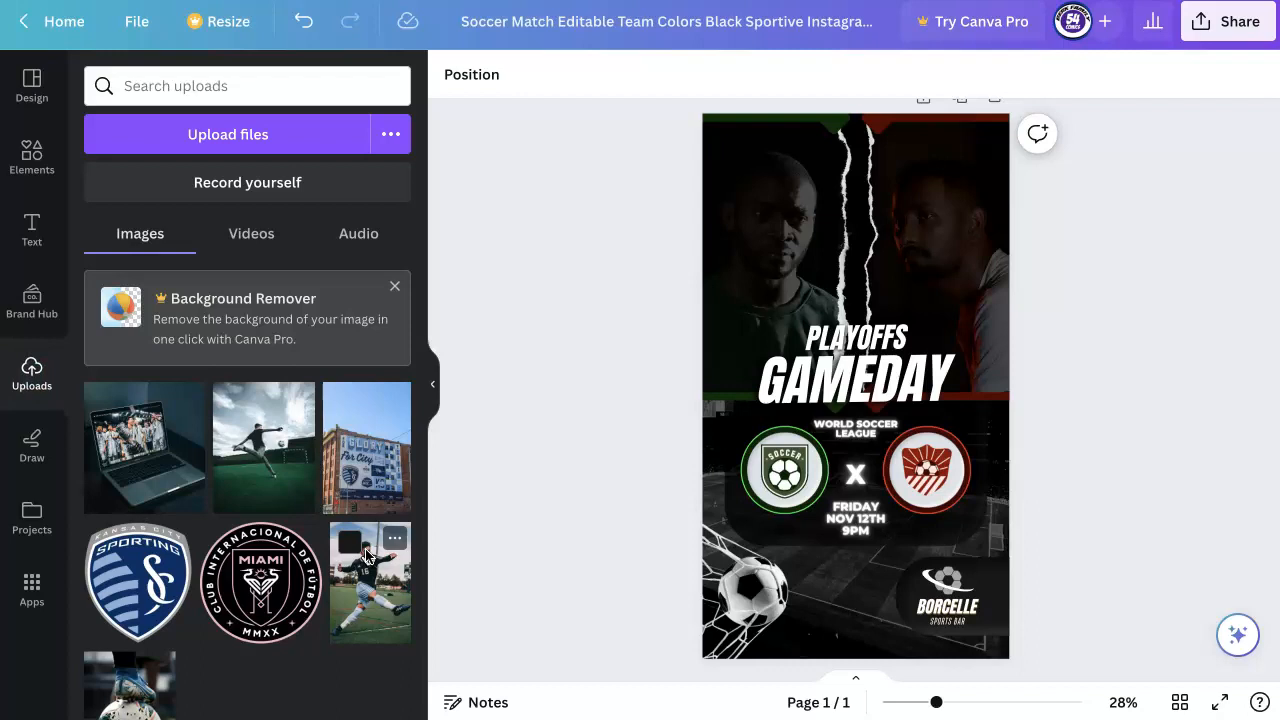
click(356, 541)
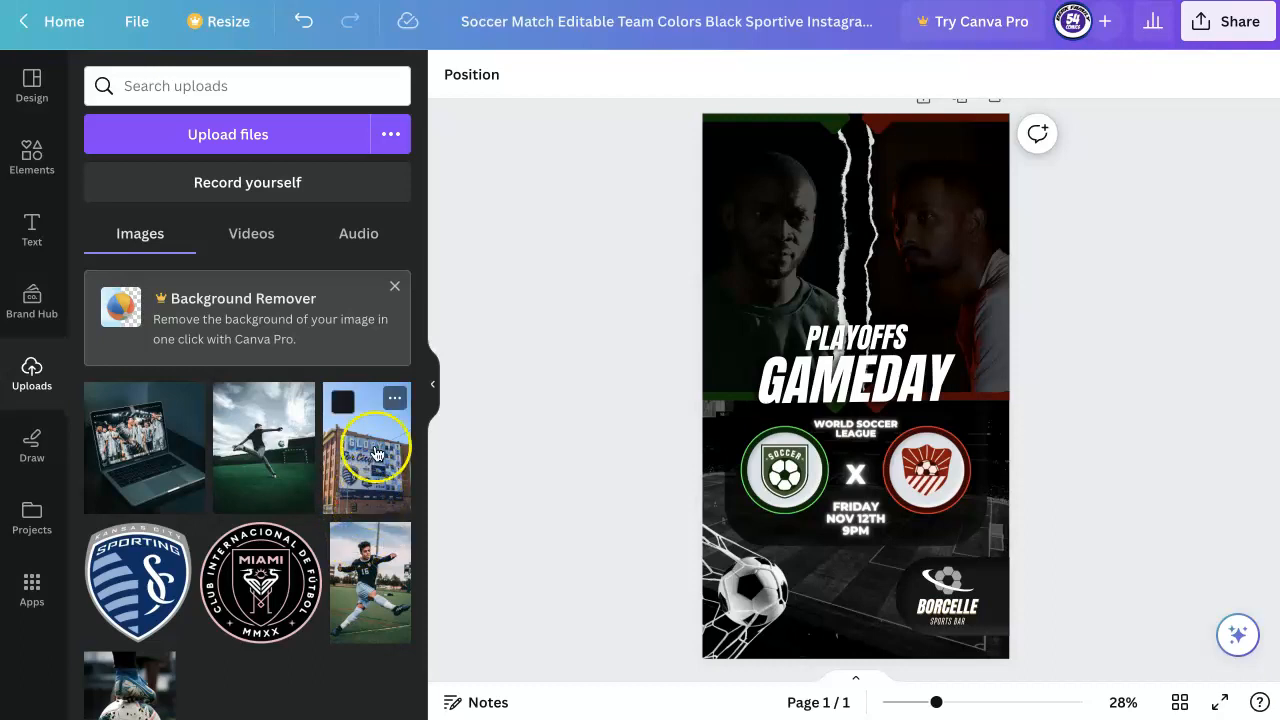
click(398, 288)
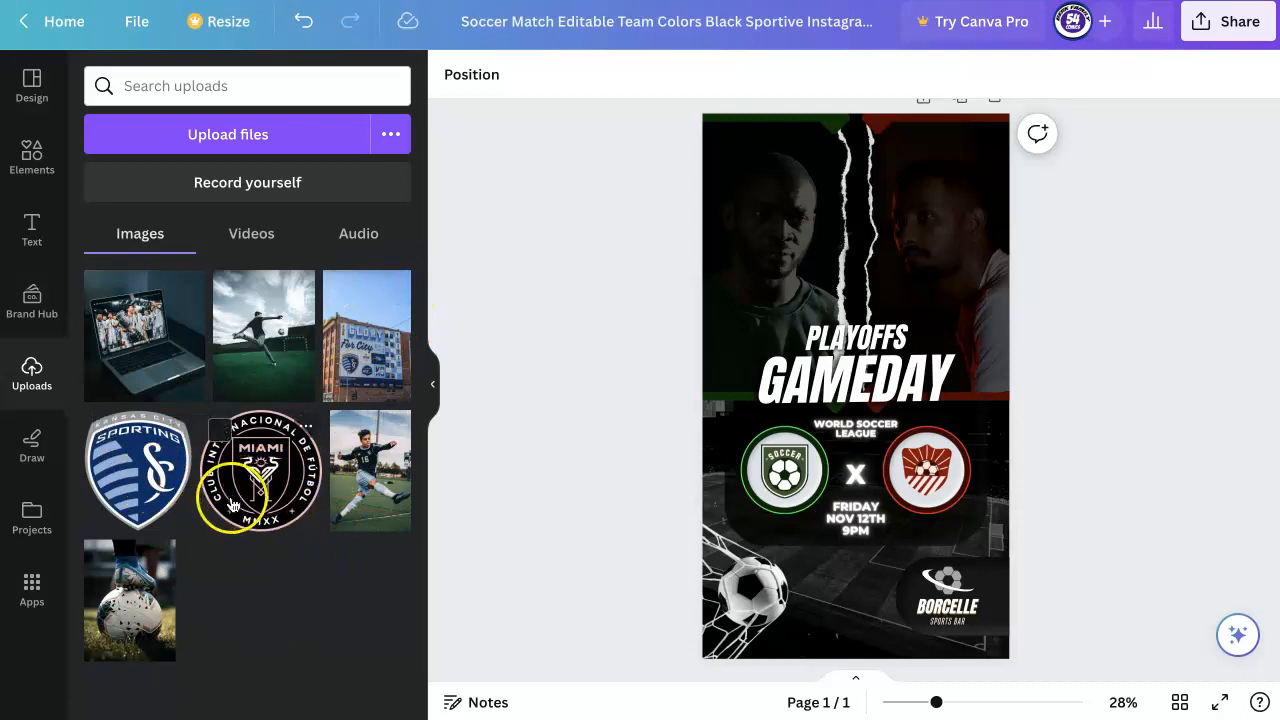
- Try to replace the red team crest's image with the uploaded Inter Miami logo, and undo the replacement
drag(238, 512, 630, 472)
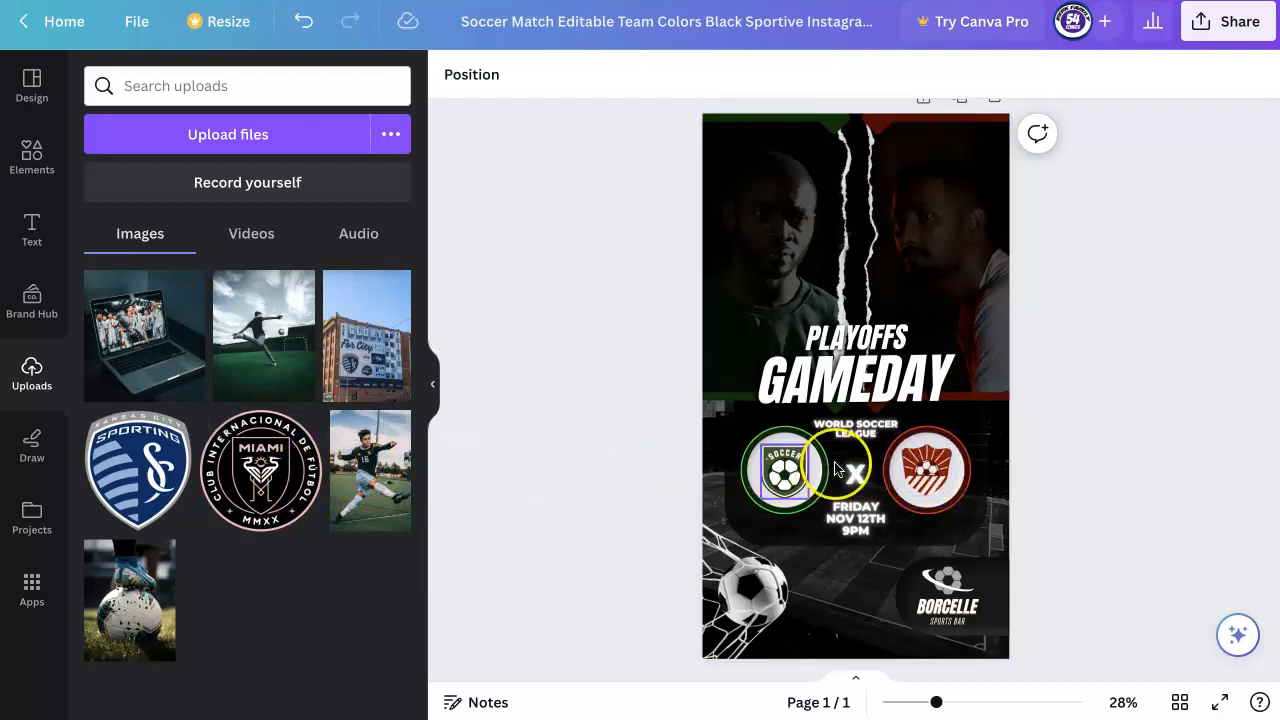
click(937, 478)
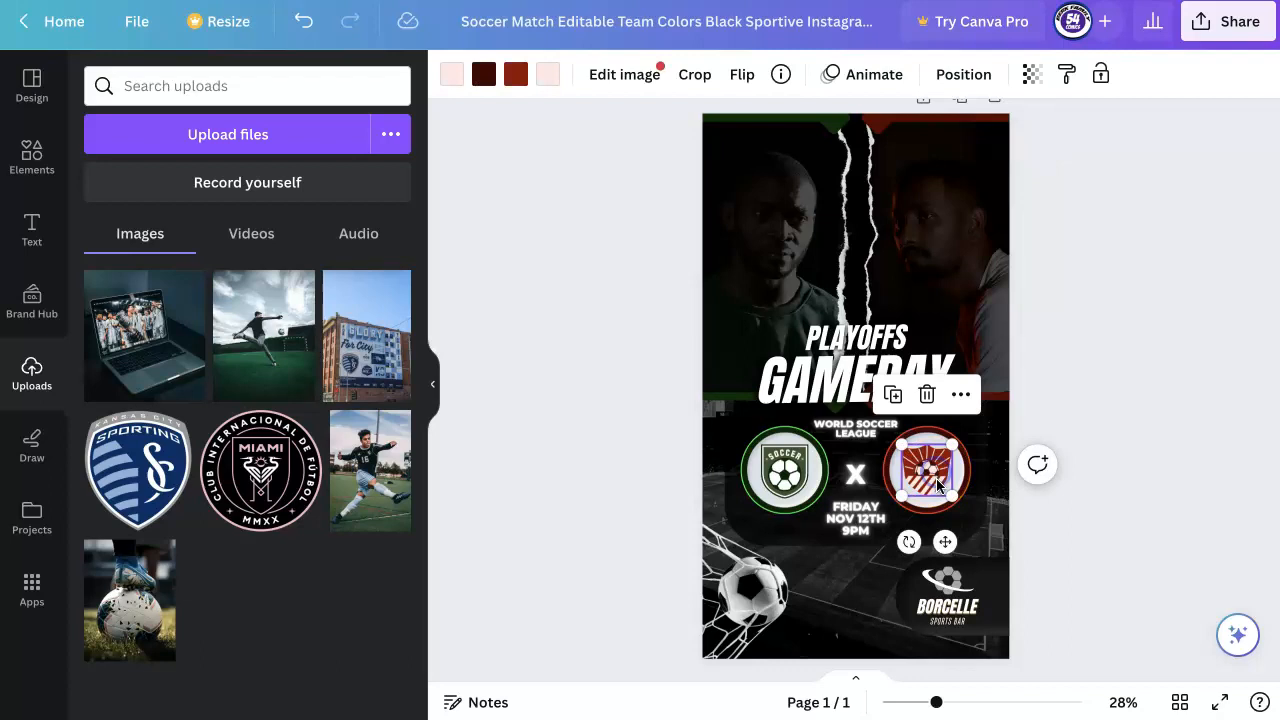
drag(258, 476, 901, 474)
click(1172, 493)
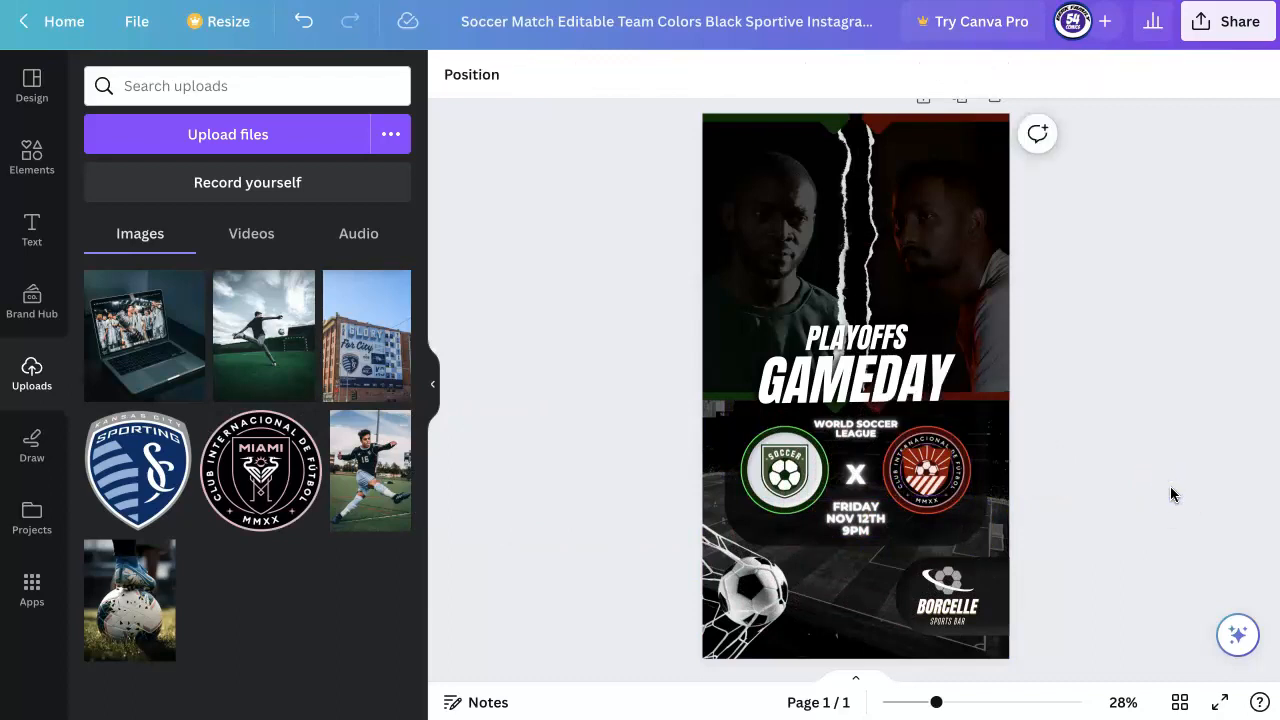
key(ctrl+z)
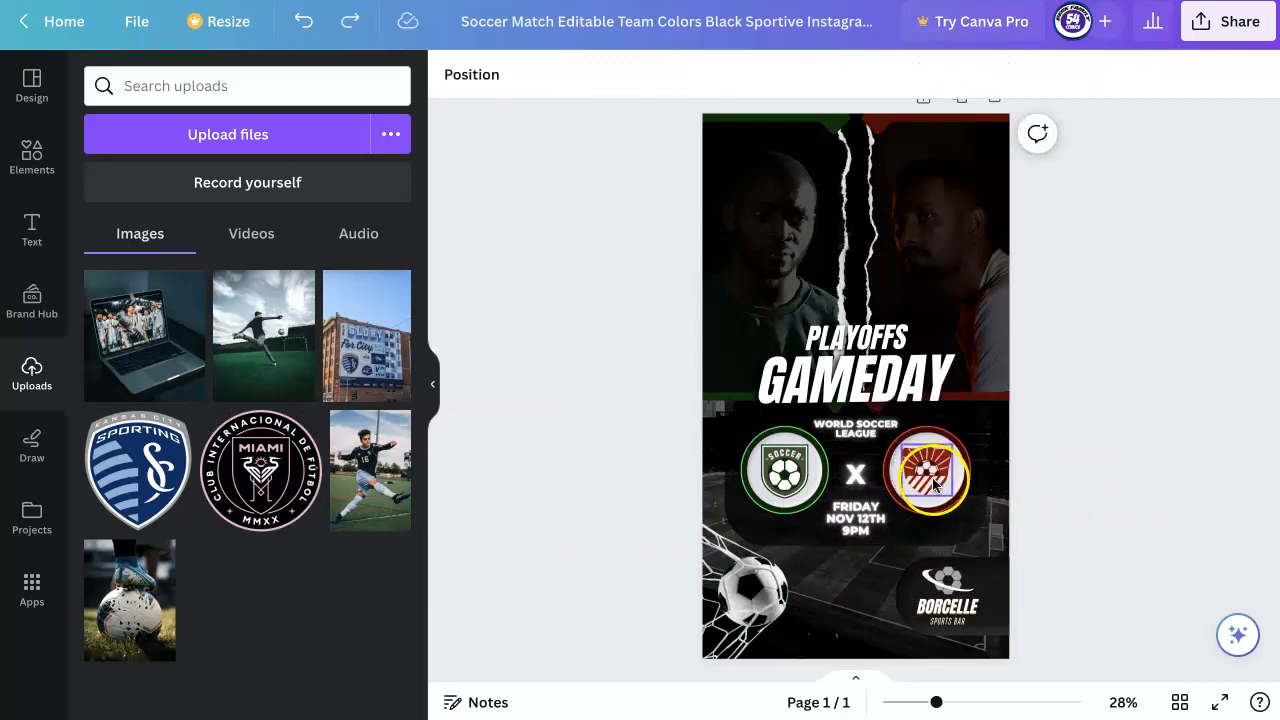
- Delete the red and green placeholder crests and the colored rings around the two white circles
click(933, 483)
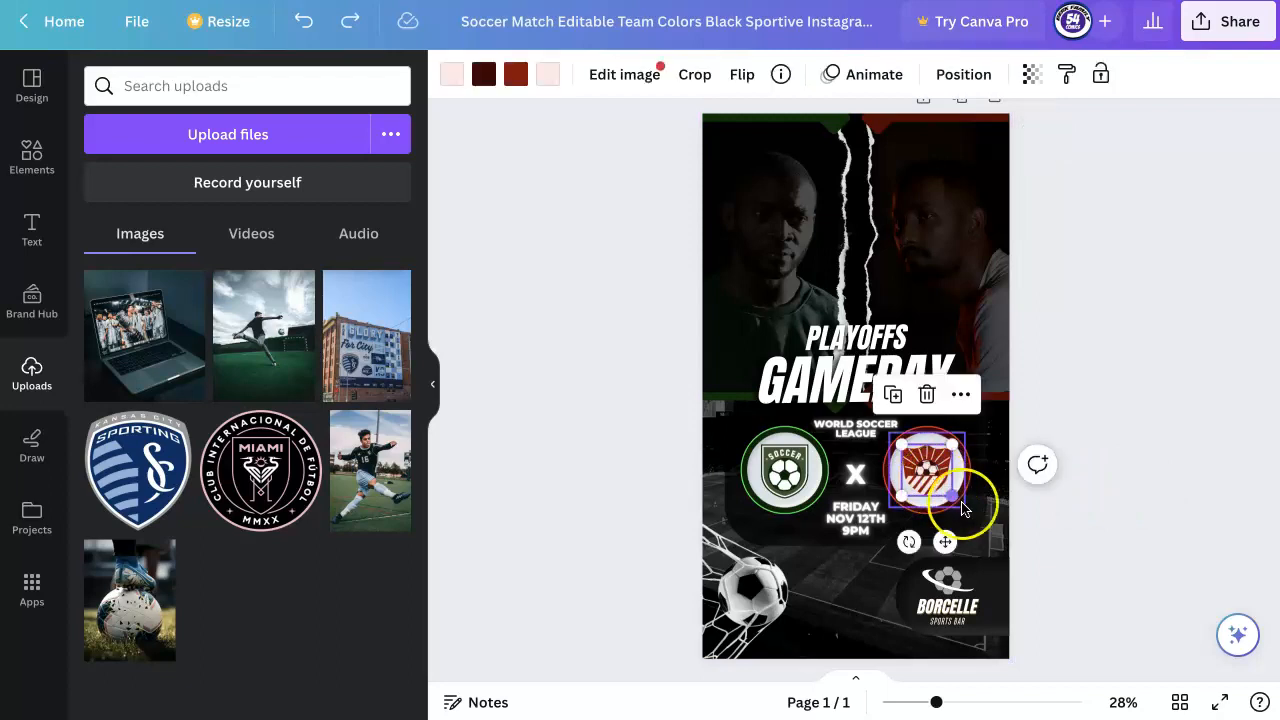
key(Delete)
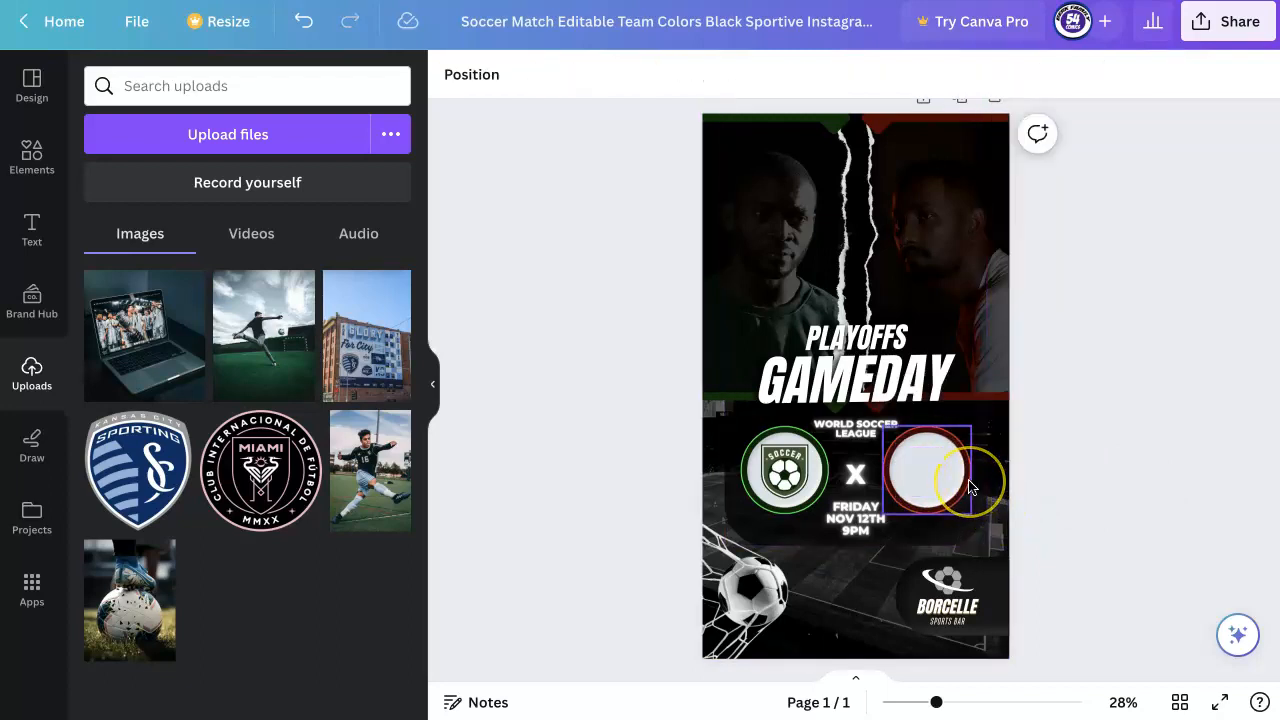
click(970, 487)
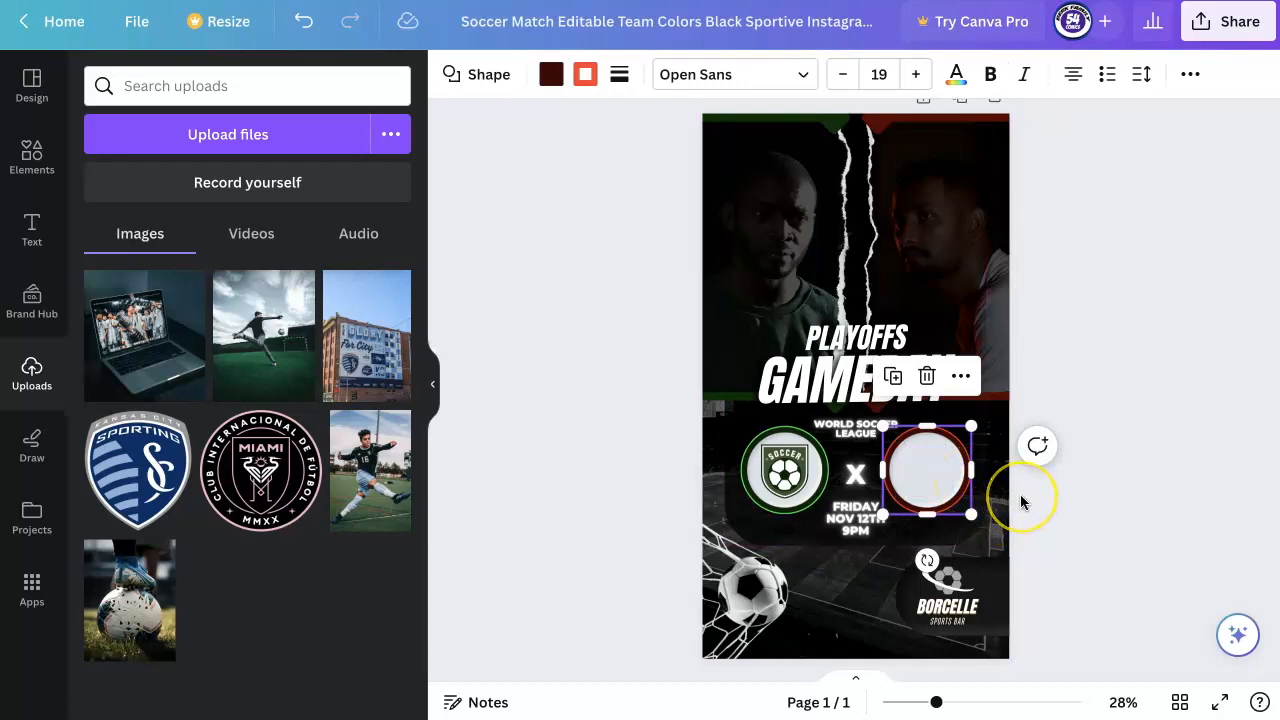
key(Delete)
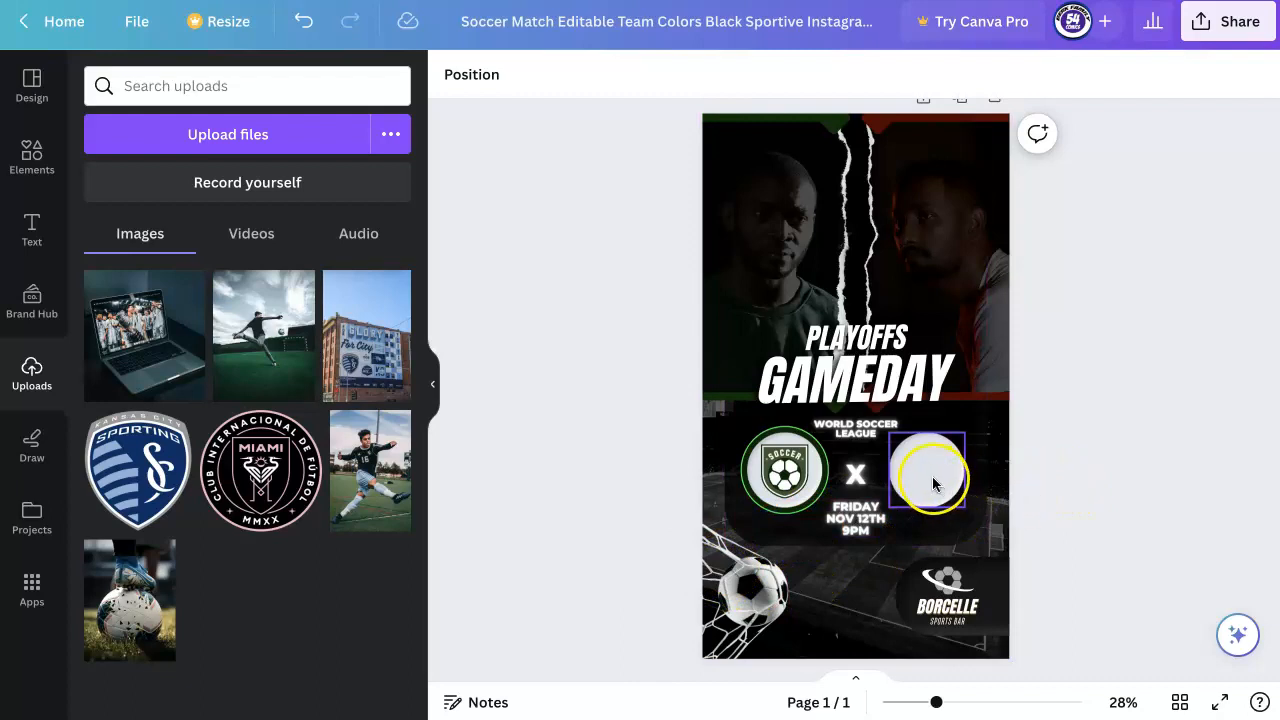
click(826, 466)
double_click(790, 476)
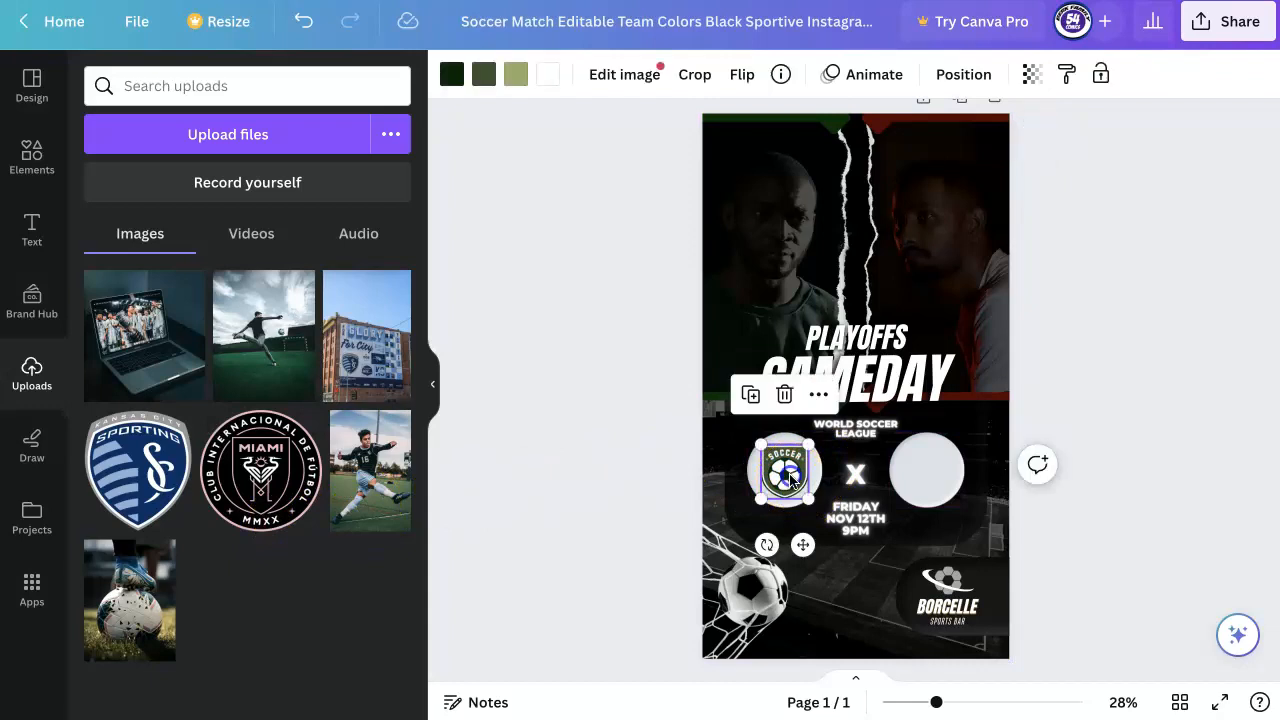
key(Delete)
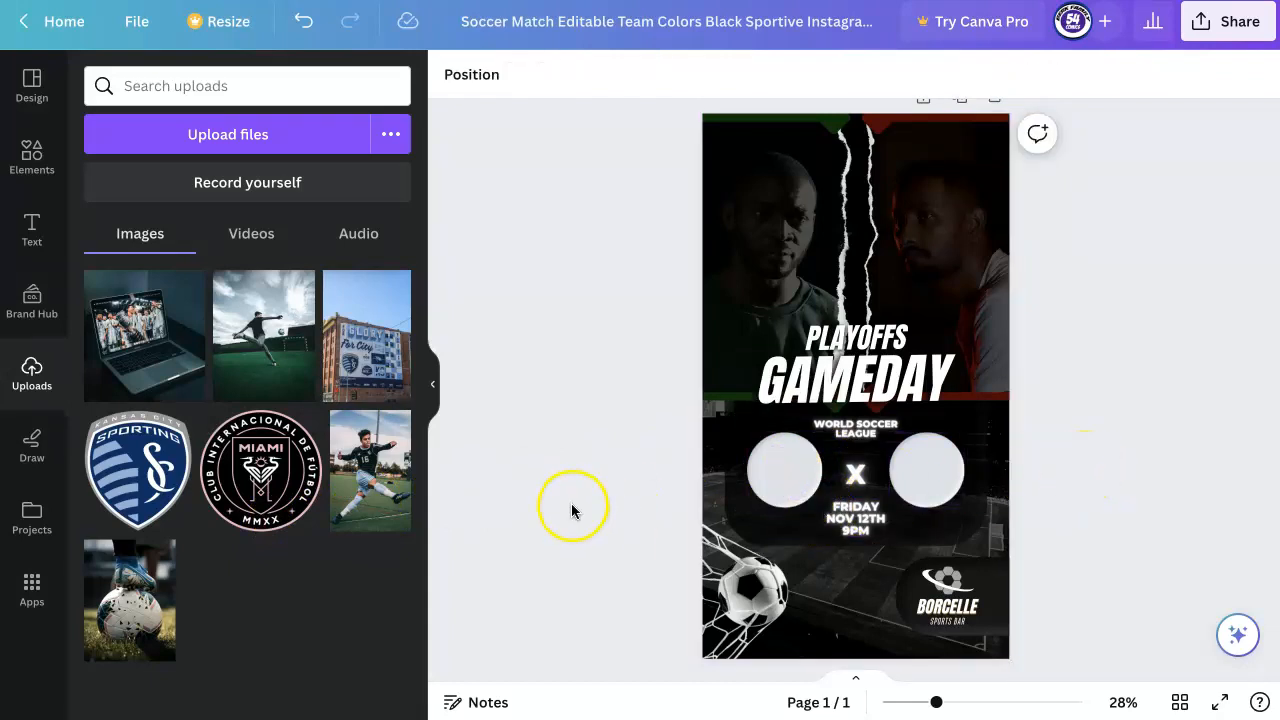
- Add the uploaded Inter Miami logo and scale it down to fit centered inside the white circle right of the X
drag(252, 482, 906, 476)
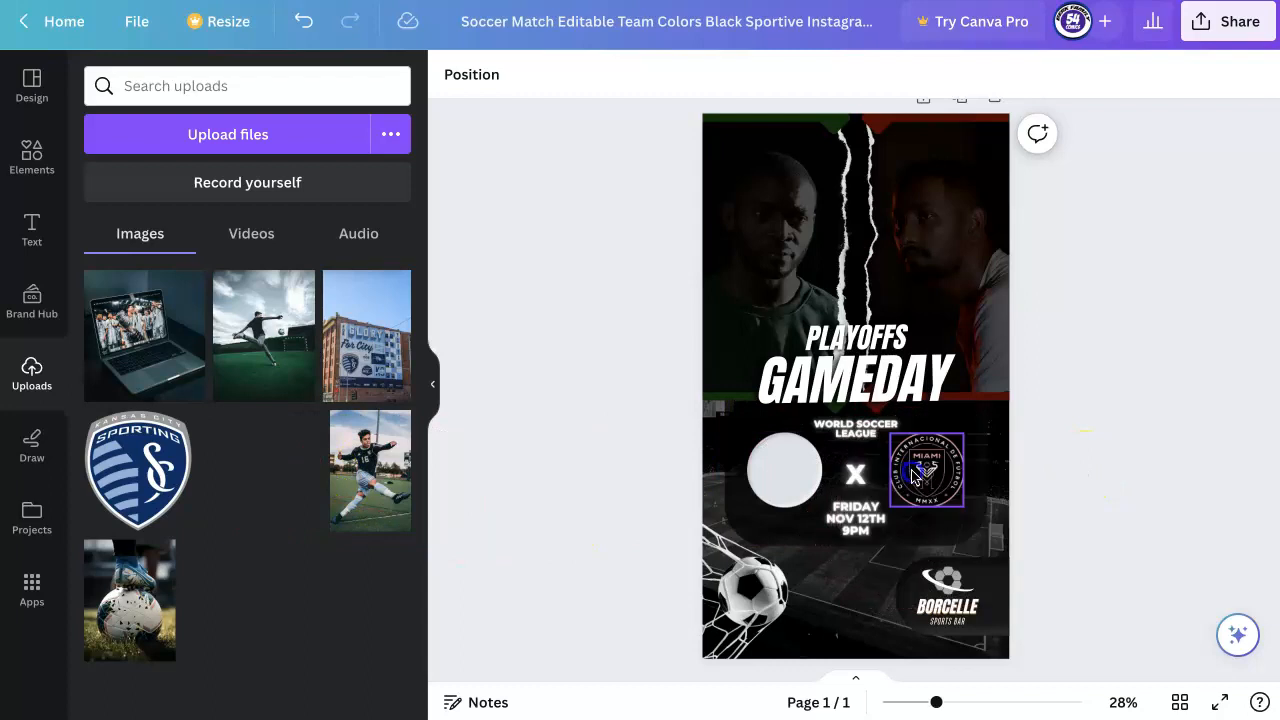
drag(944, 481, 866, 542)
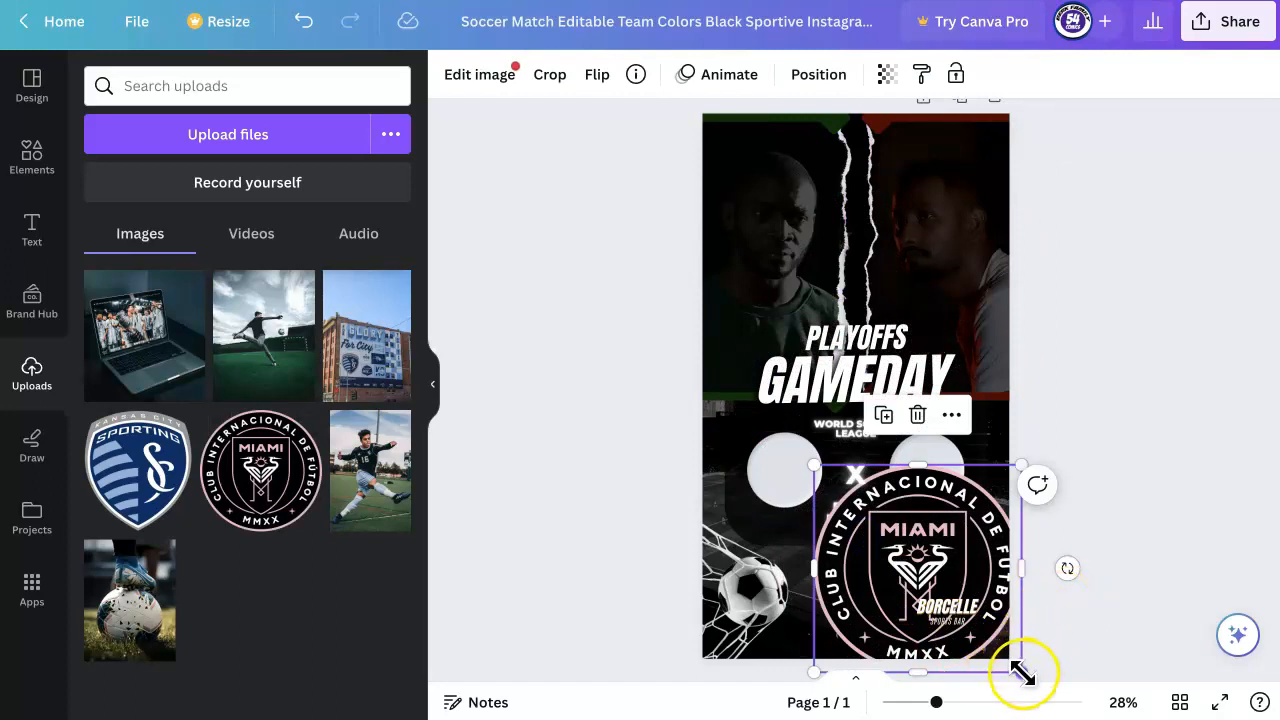
drag(1021, 674, 924, 480)
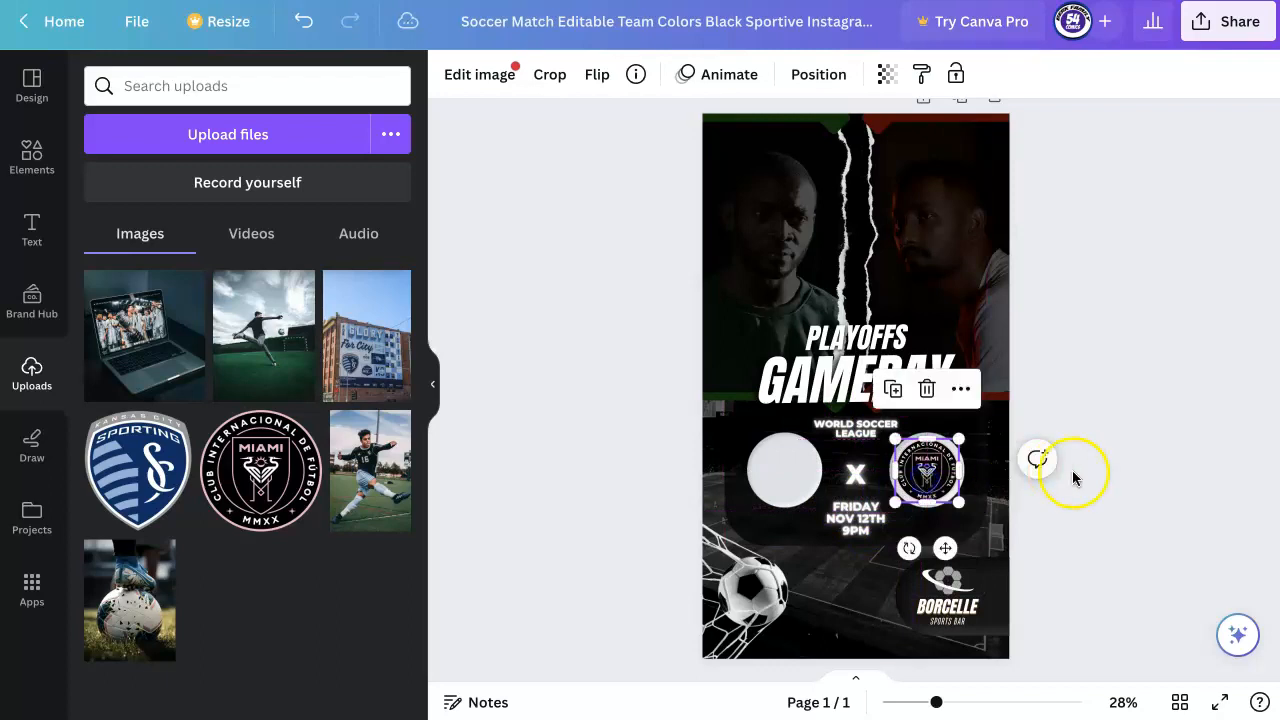
click(1104, 472)
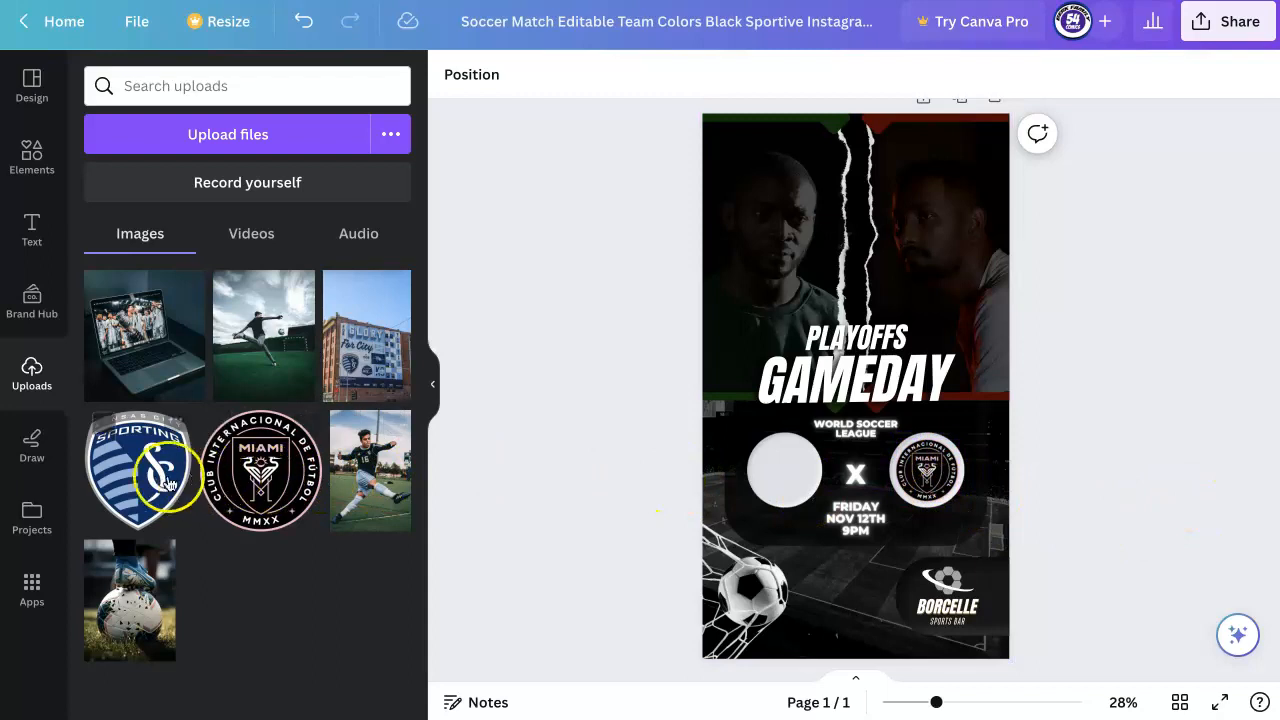
- Add the uploaded Sporting Kansas City logo and shrink it to fit centered inside the white circle left of the X
drag(138, 492, 848, 519)
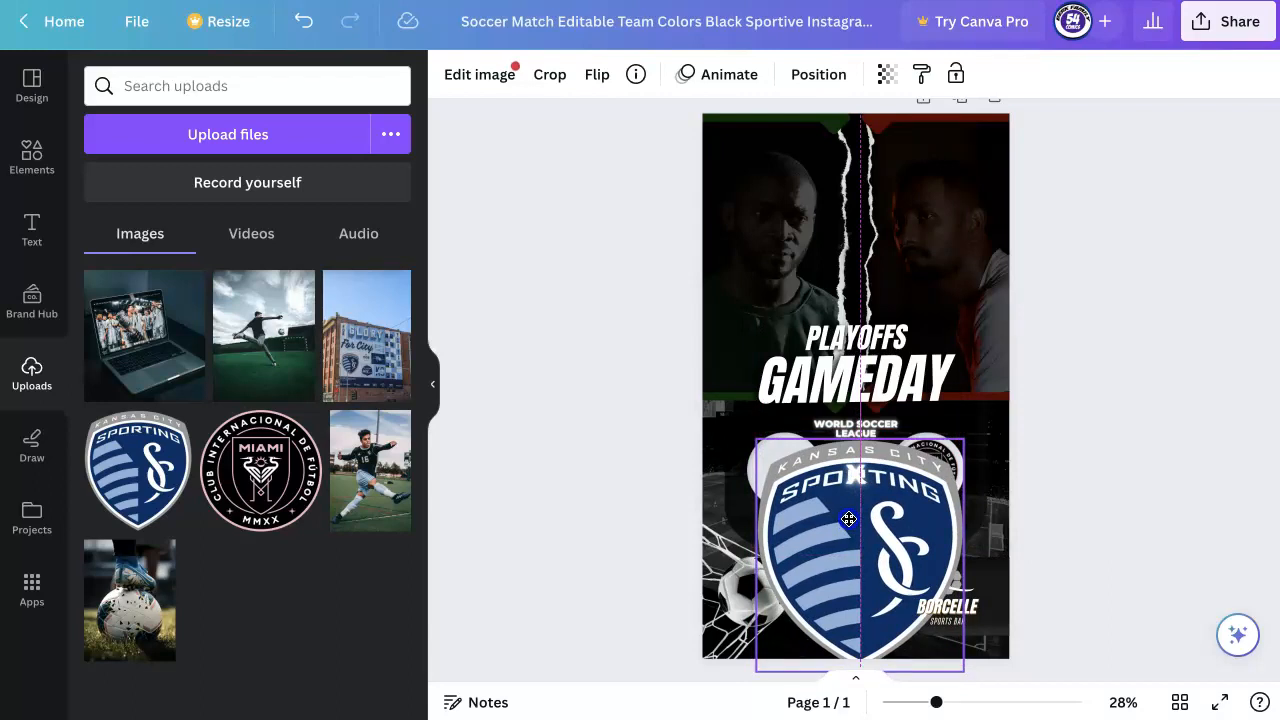
drag(848, 519, 838, 470)
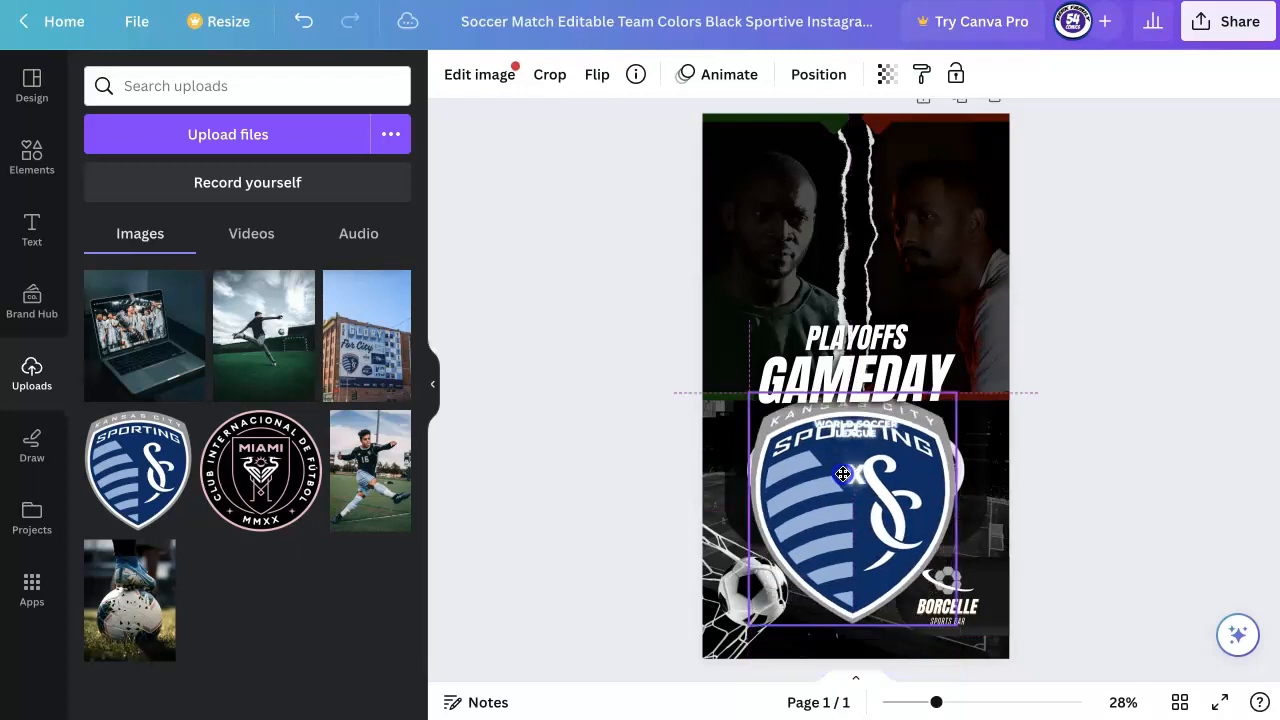
drag(745, 389, 871, 525)
drag(891, 578, 960, 492)
drag(1020, 531, 993, 495)
drag(939, 443, 786, 468)
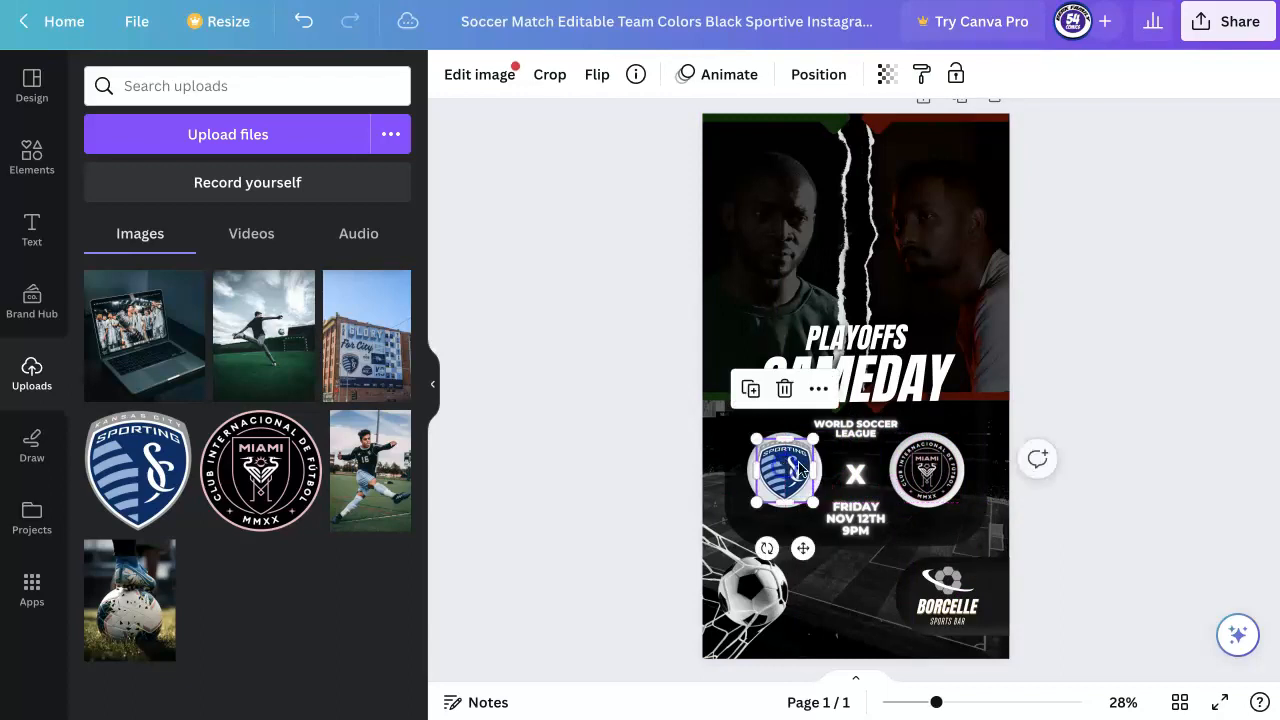
click(1118, 453)
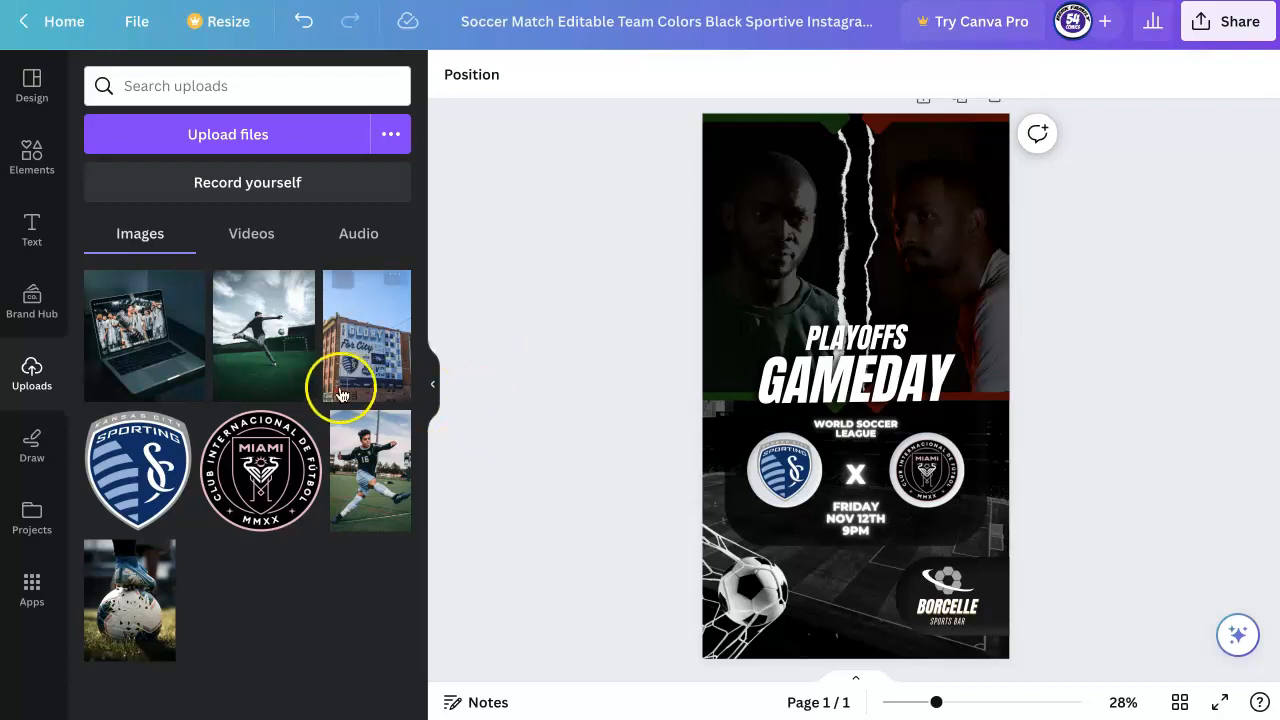
- Replace the story's left player photo with the "Glory For City" building photo, enlarging and repositioning its crop around the mural
drag(372, 375, 757, 294)
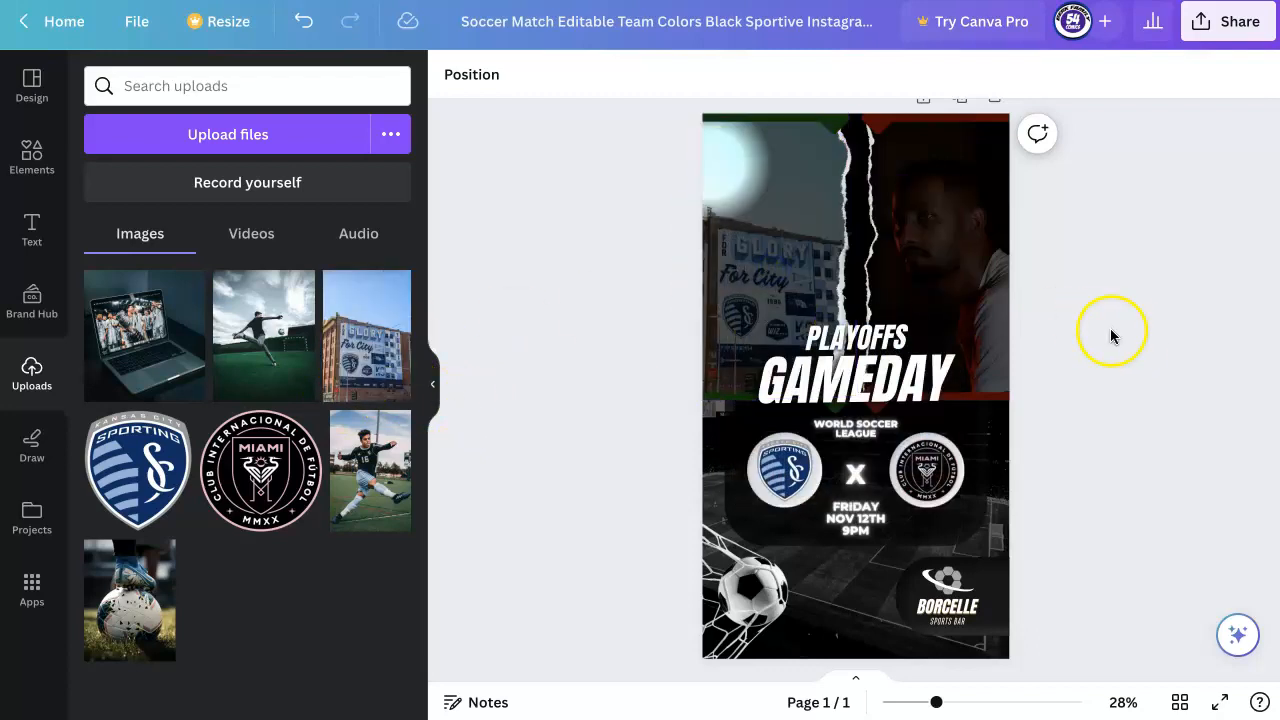
double_click(762, 277)
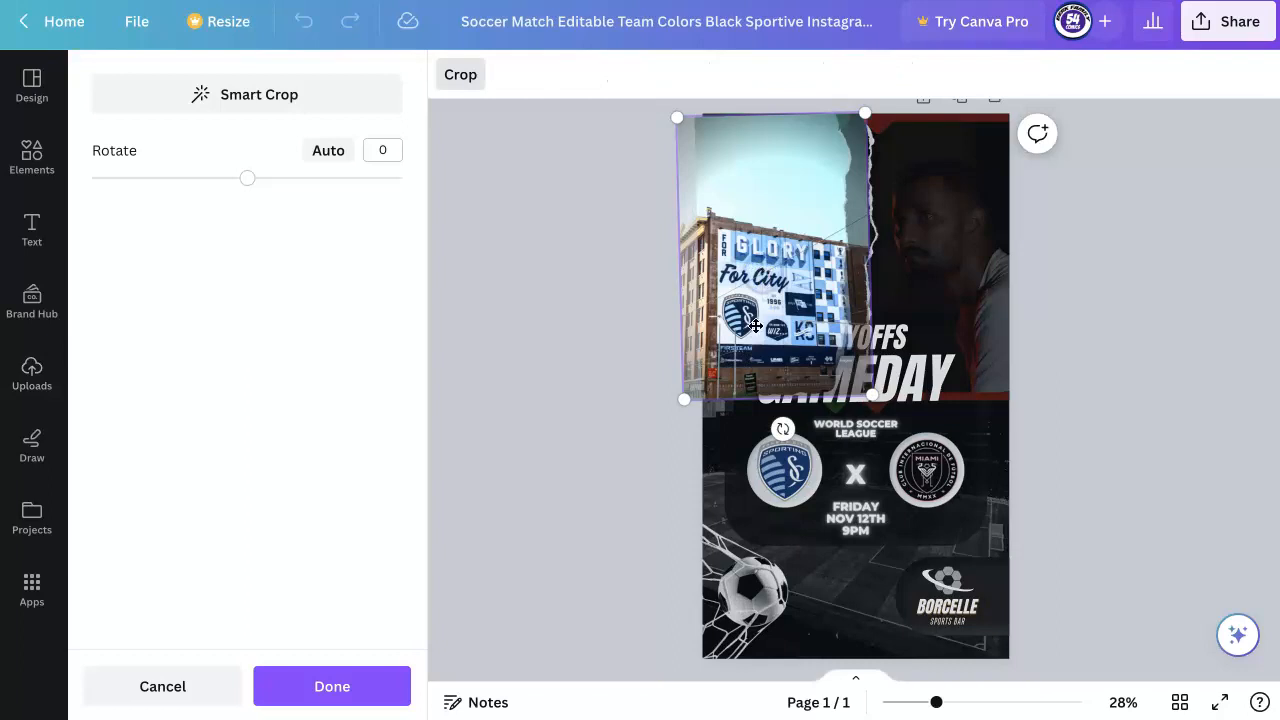
drag(686, 401, 540, 509)
drag(711, 374, 817, 201)
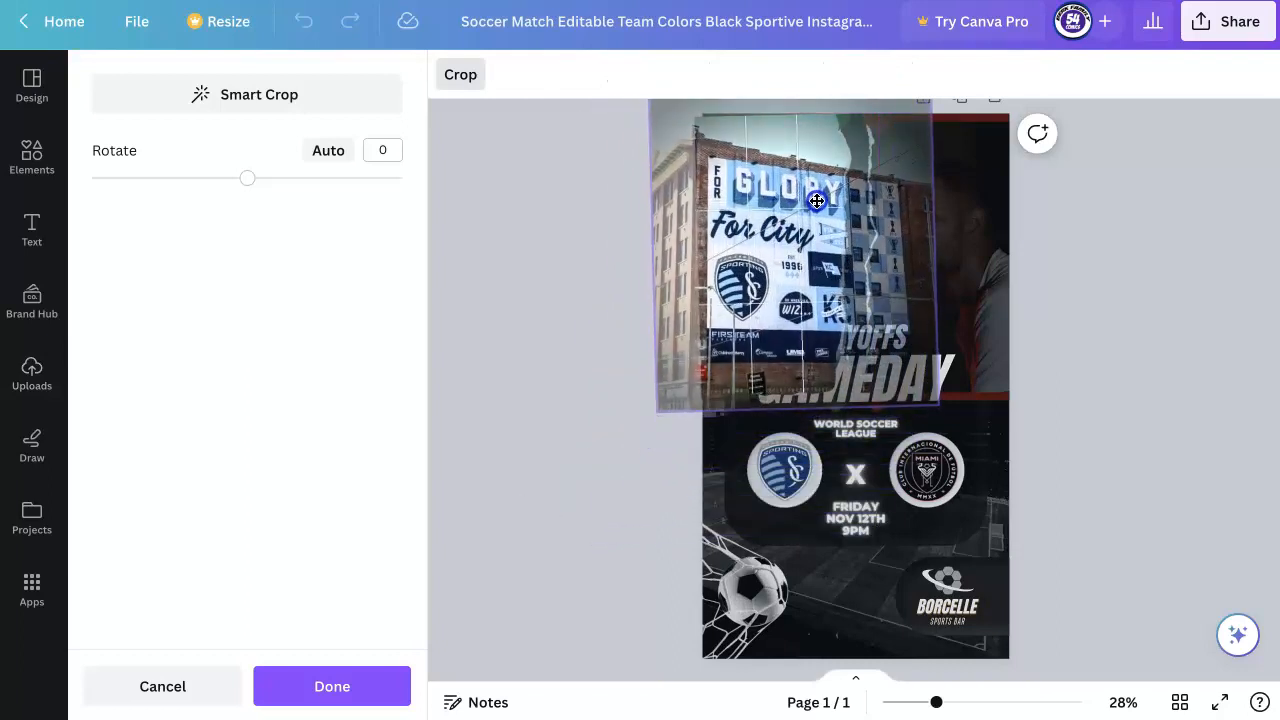
drag(812, 200, 803, 200)
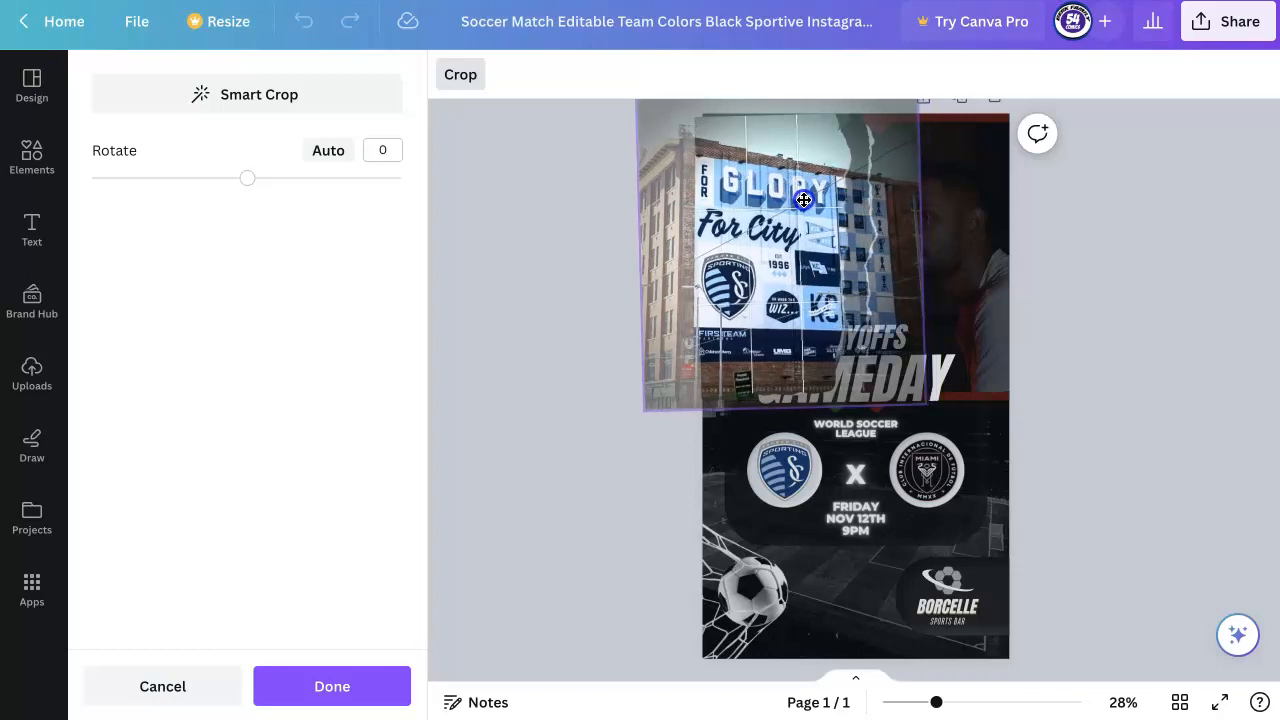
click(1099, 298)
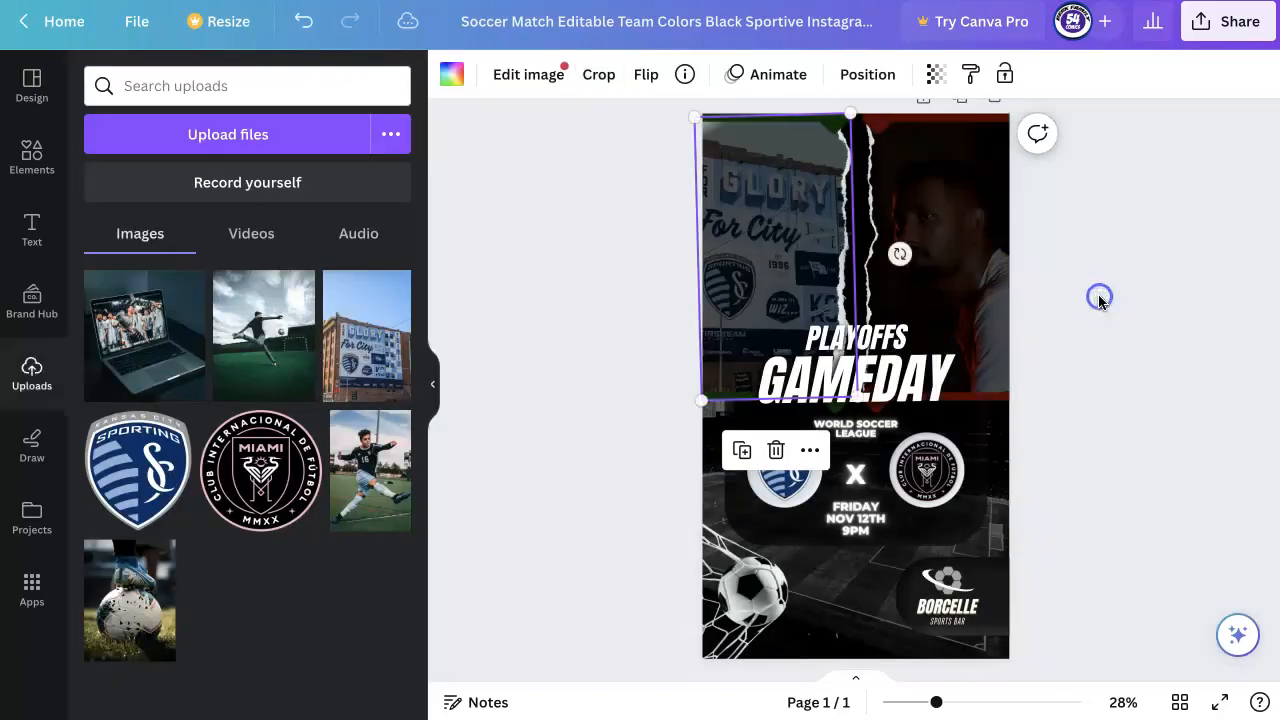
click(1099, 298)
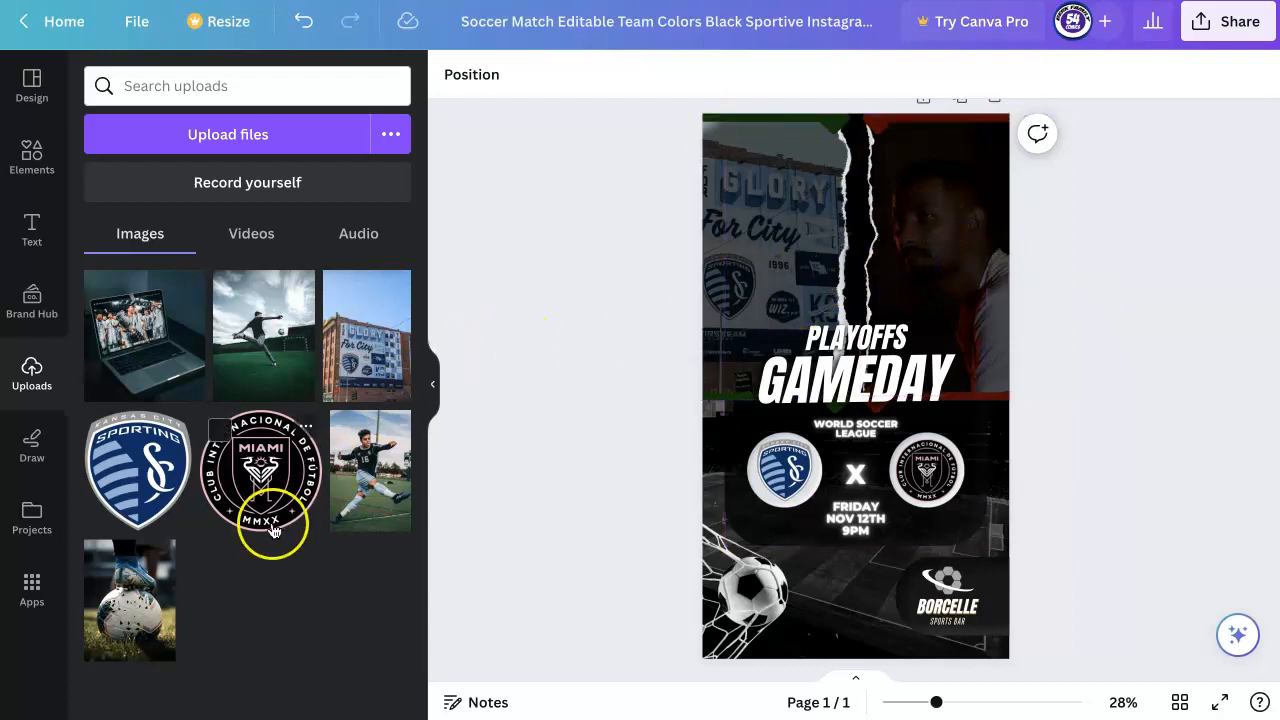
- Replace the story's right player photo with the uploaded photo of the laptop showing a soccer team
drag(128, 345, 985, 300)
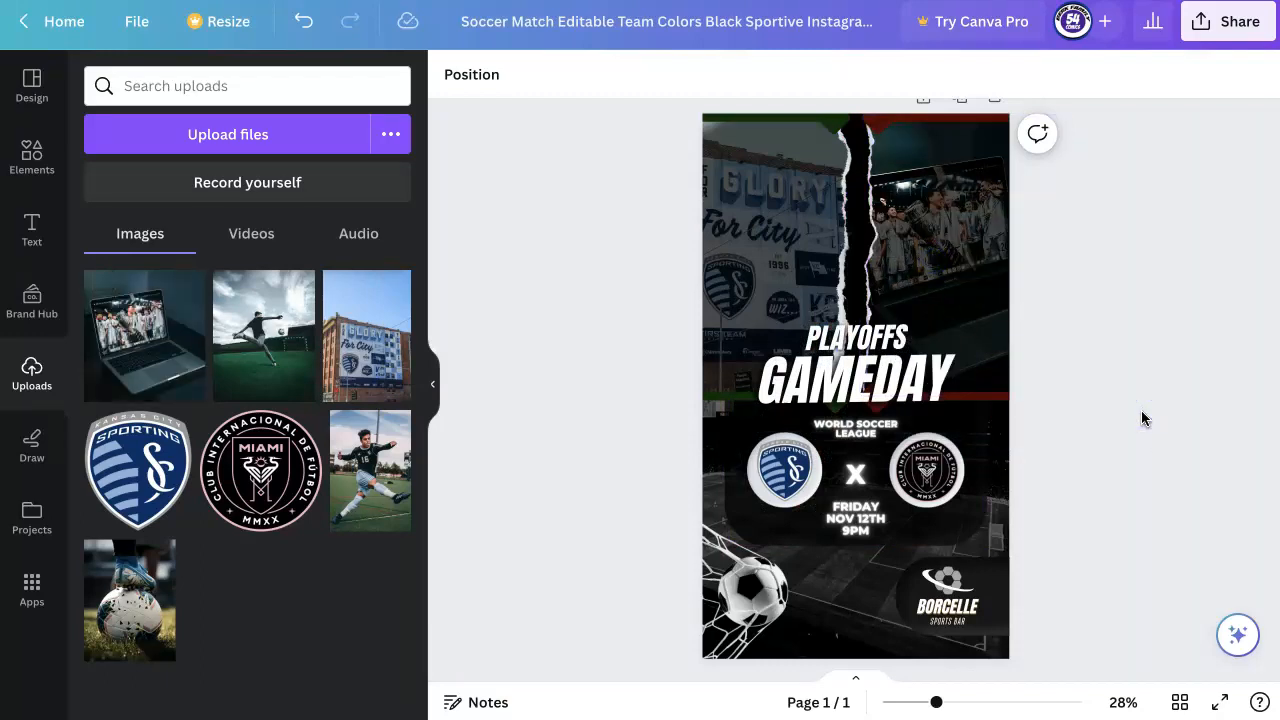
- Recolor the green strip above the "Glory For City" photo to dark blue #002F64, sampled from the Sporting Kansas City logo
click(834, 128)
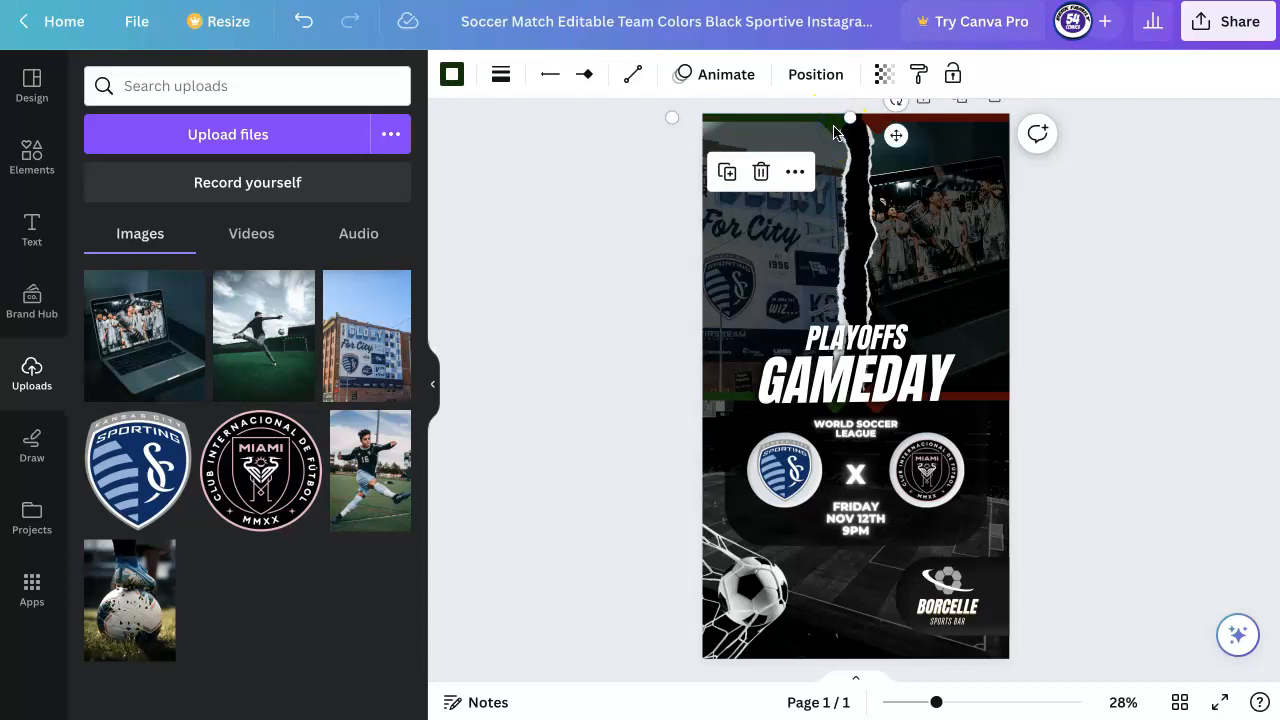
click(453, 88)
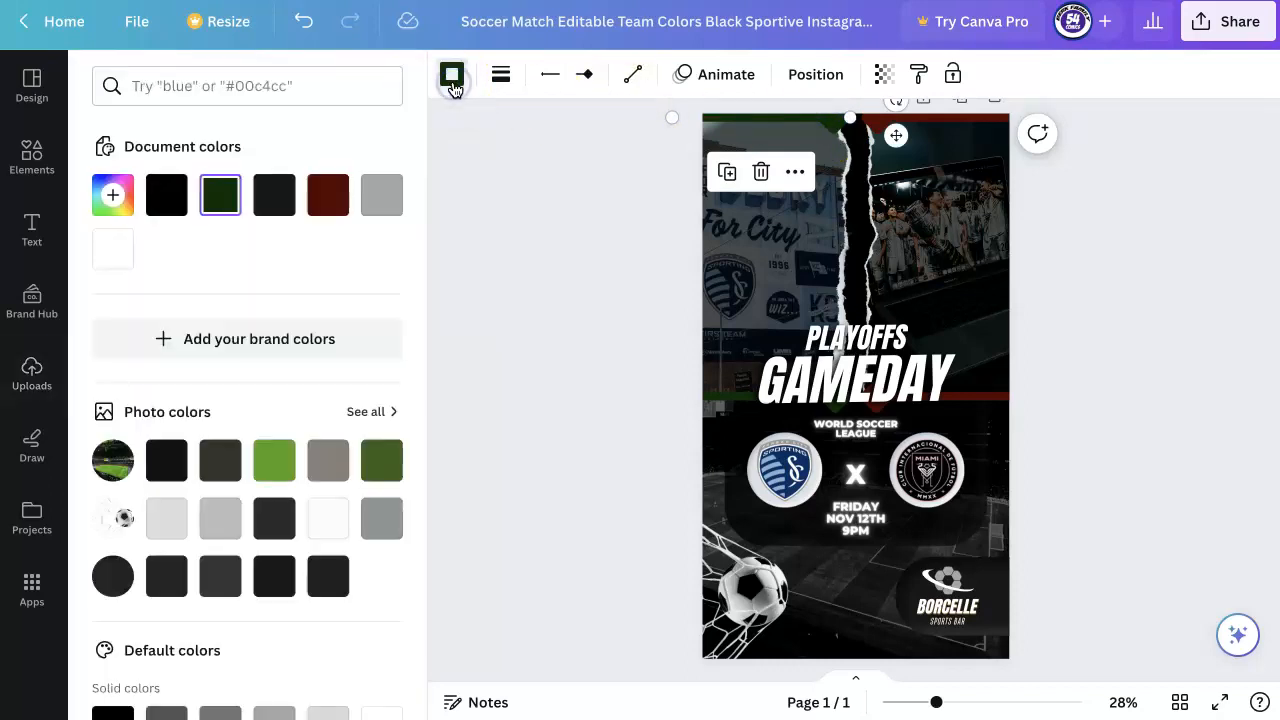
click(110, 257)
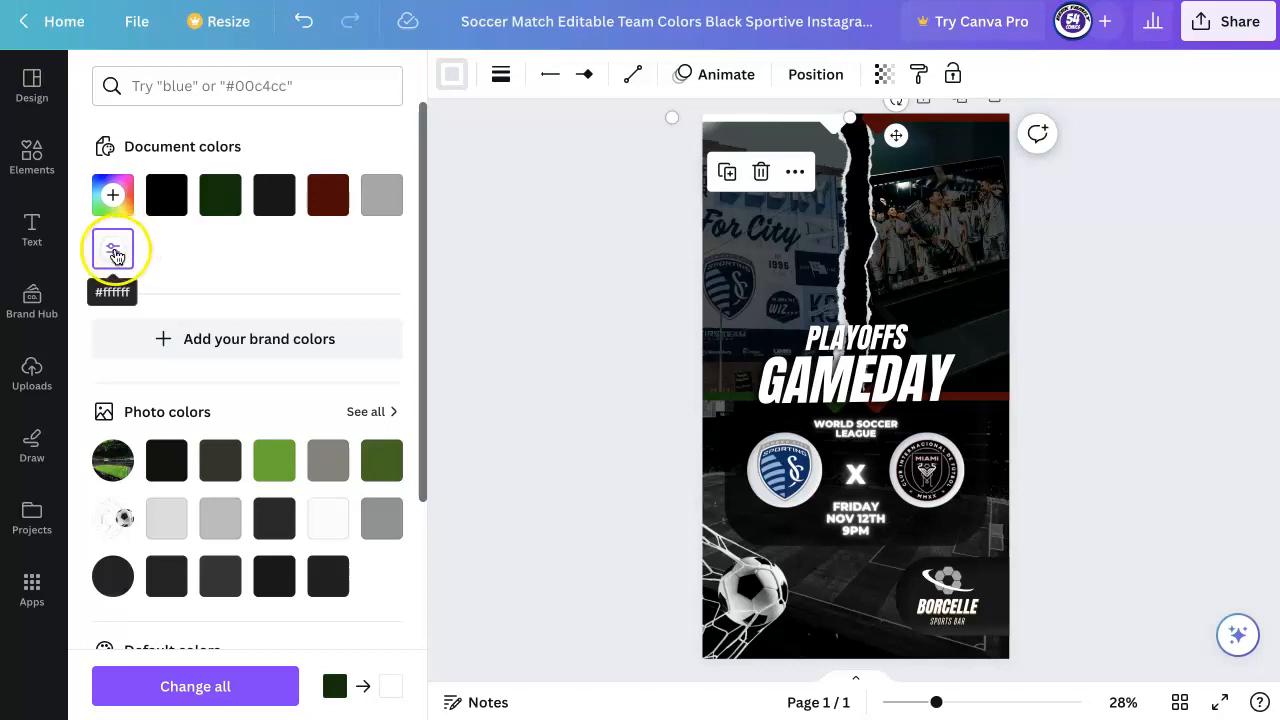
click(116, 207)
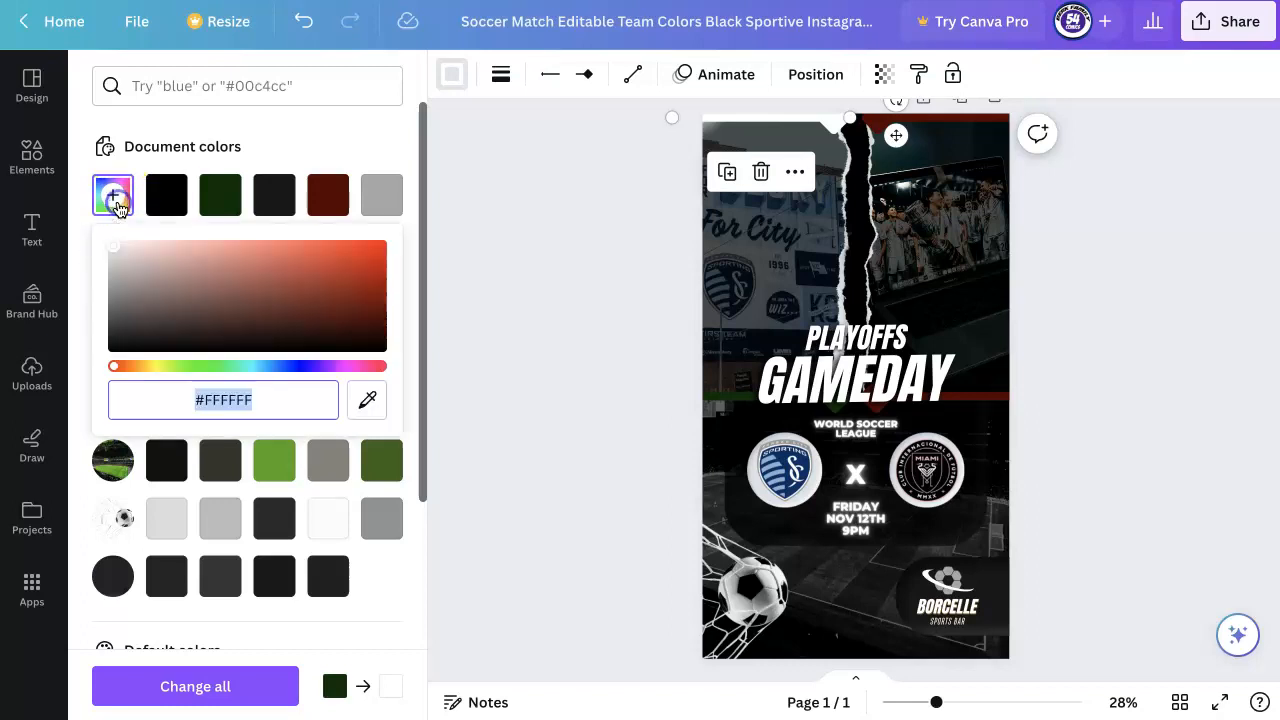
click(196, 367)
drag(196, 370, 270, 372)
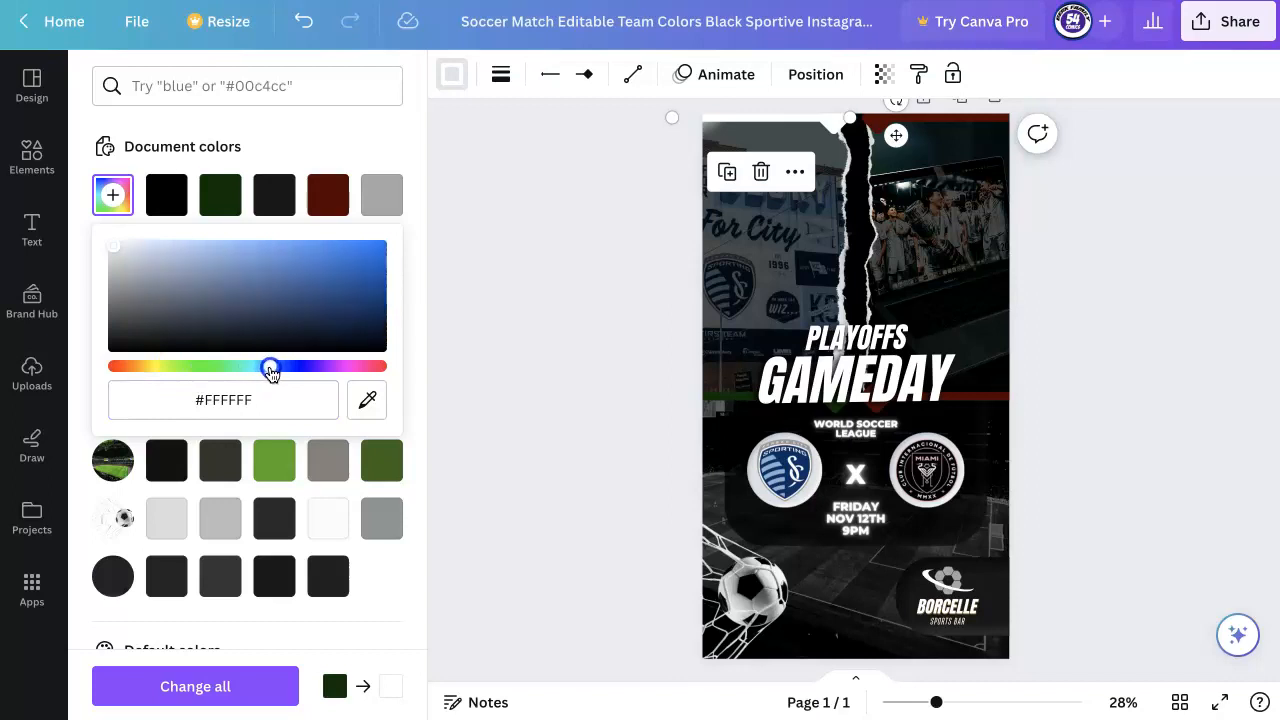
drag(343, 309, 358, 267)
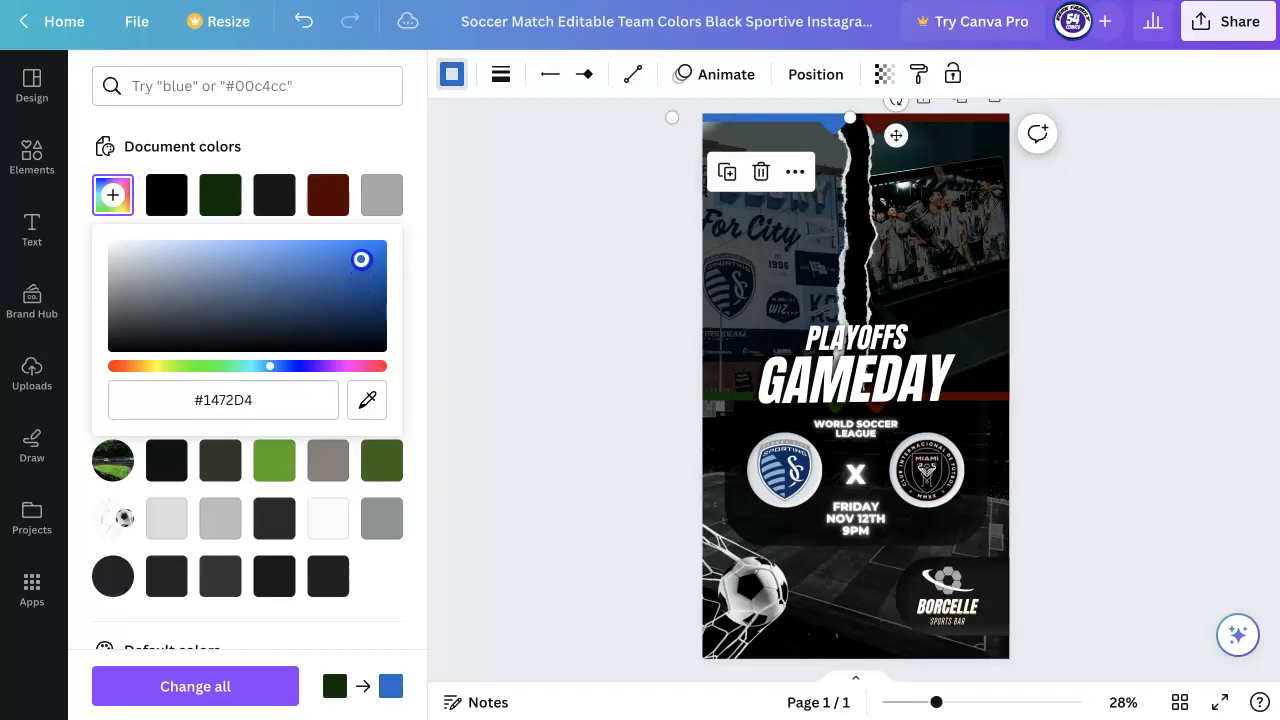
drag(361, 261, 374, 292)
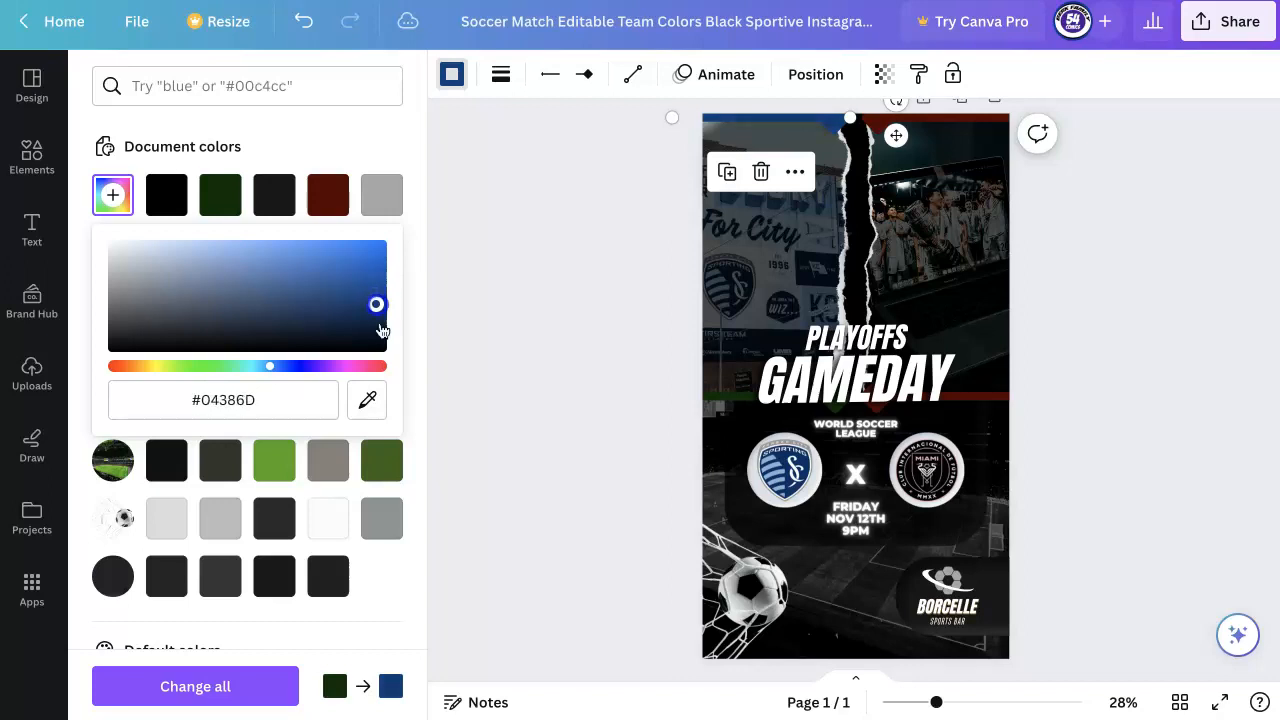
click(367, 400)
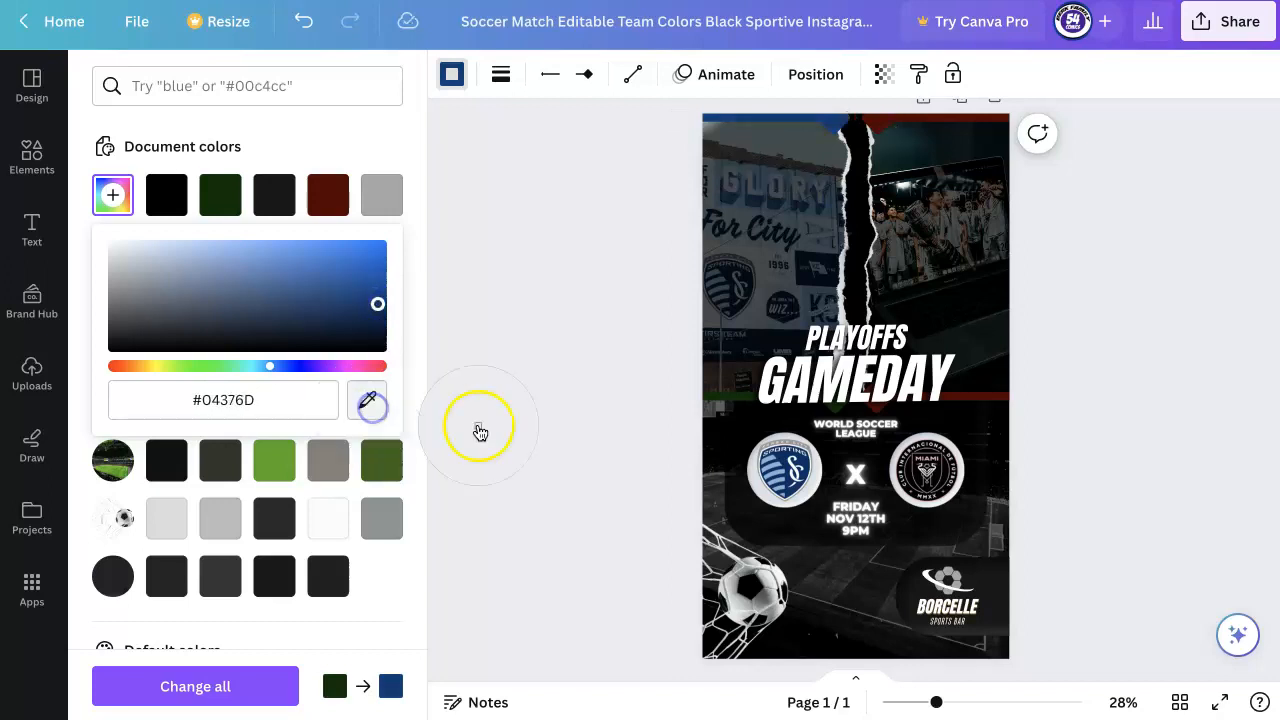
click(806, 470)
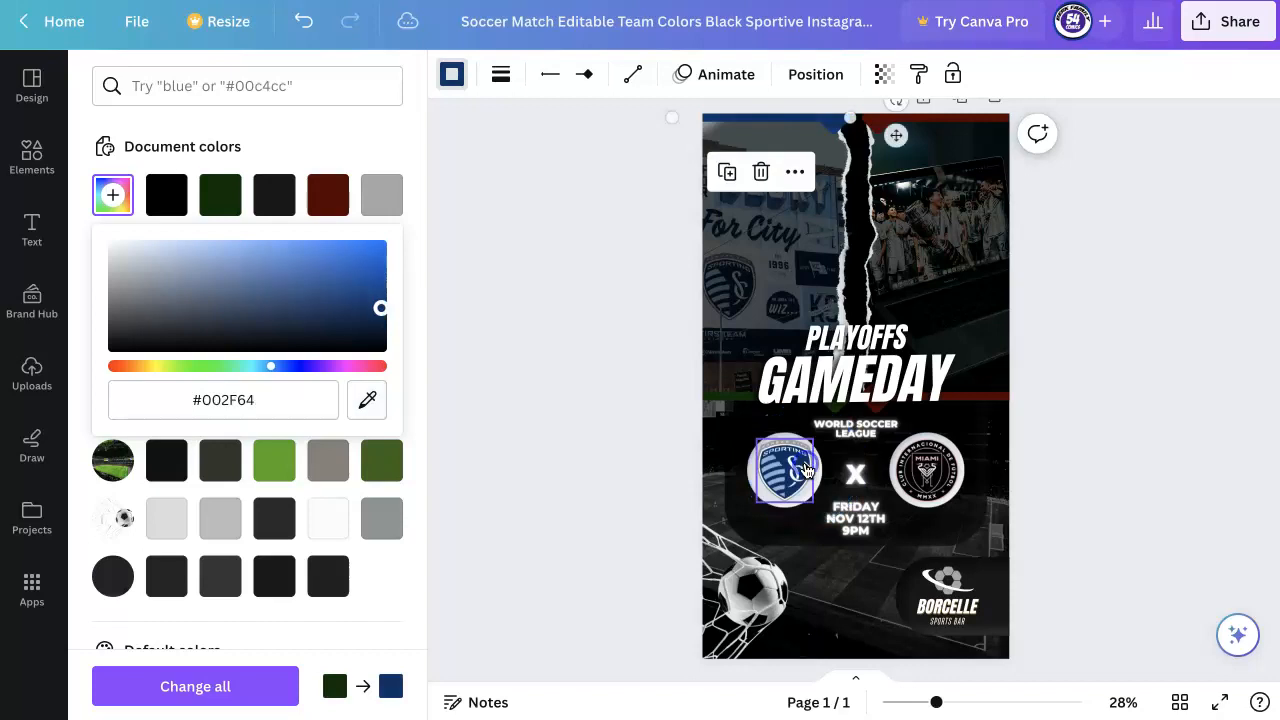
- Recolor the dark red strip above the laptop photo to the light pink sampled from the Inter Miami logo
click(894, 134)
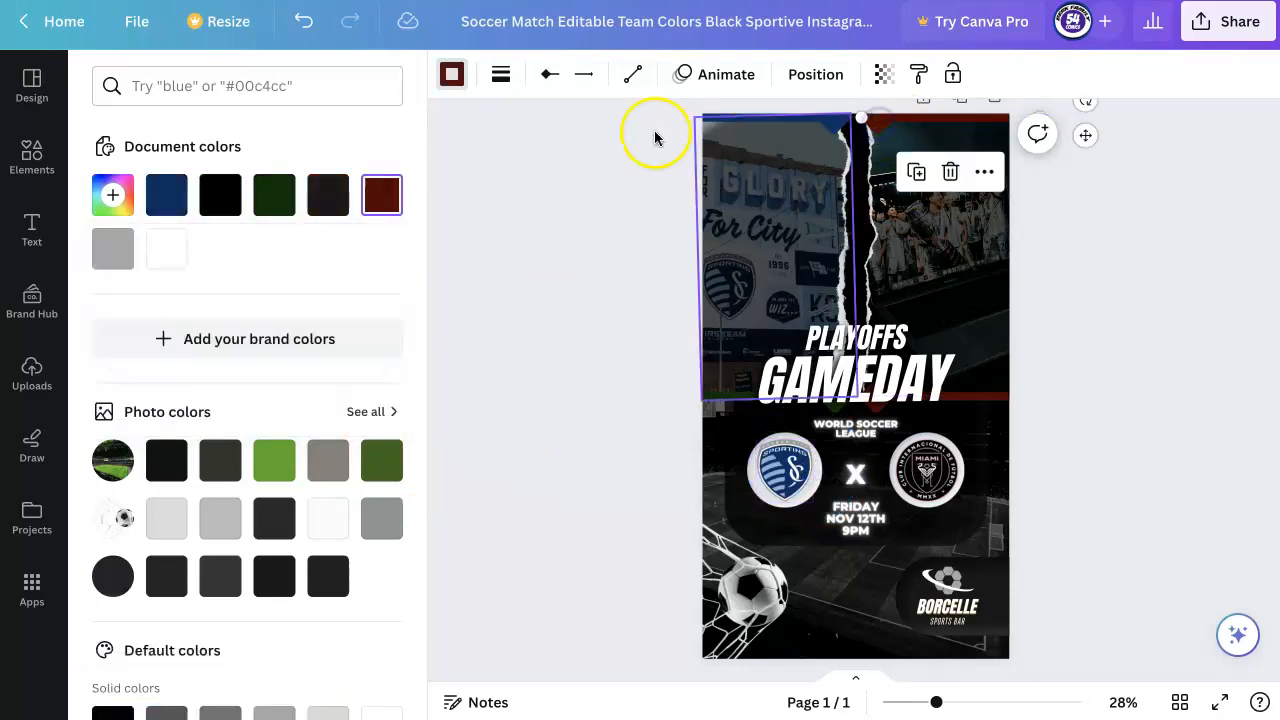
click(110, 196)
click(370, 400)
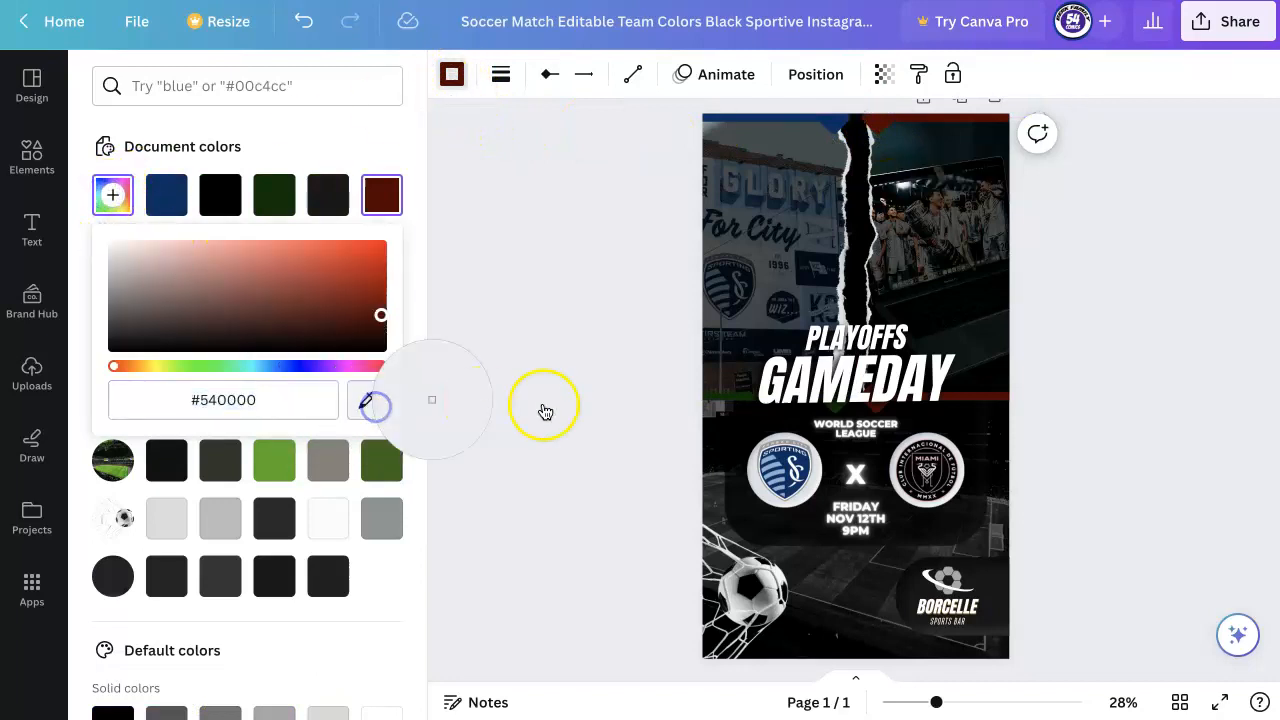
click(957, 466)
click(584, 426)
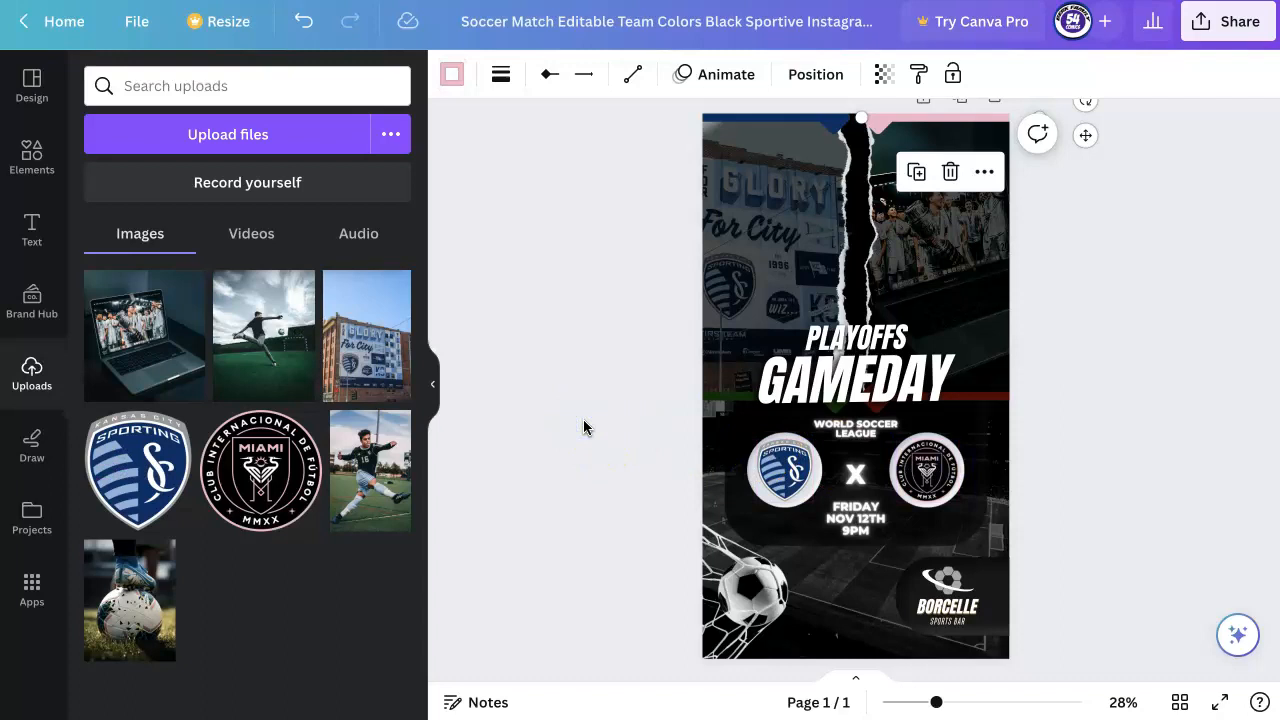
click(1116, 452)
click(1141, 462)
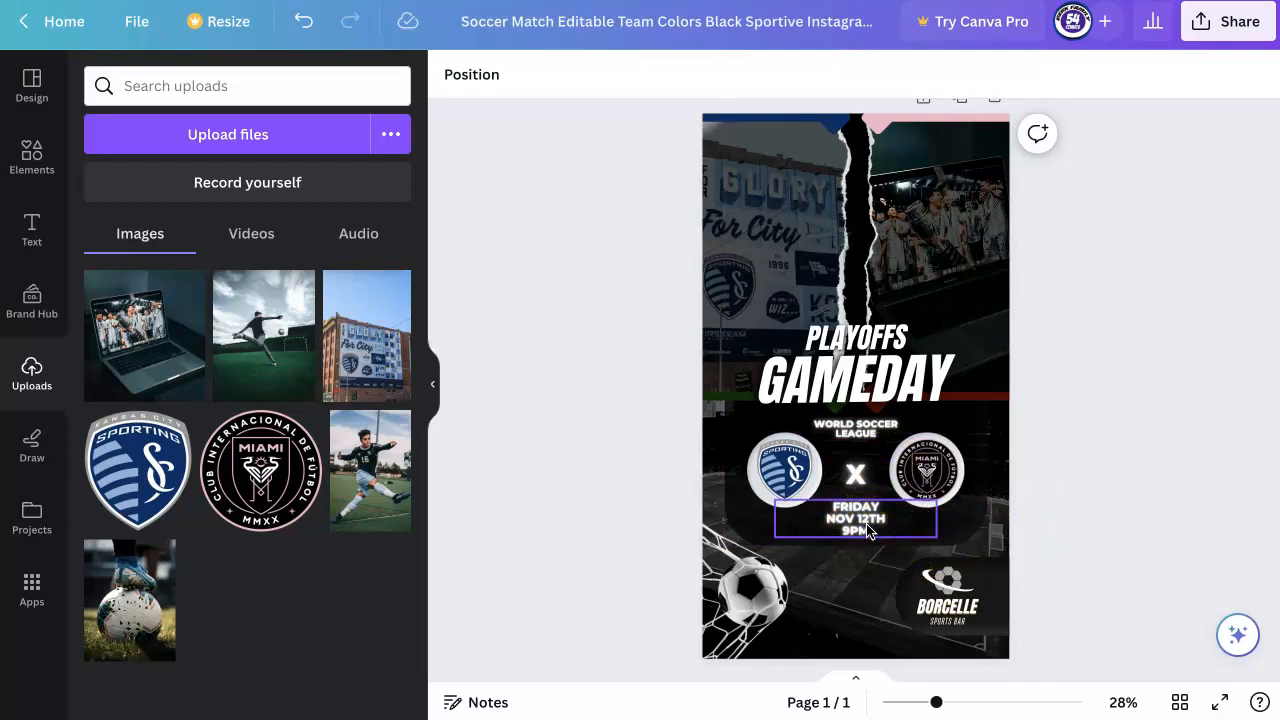
- Replace the "X" between the two team logos with "VS"
click(857, 487)
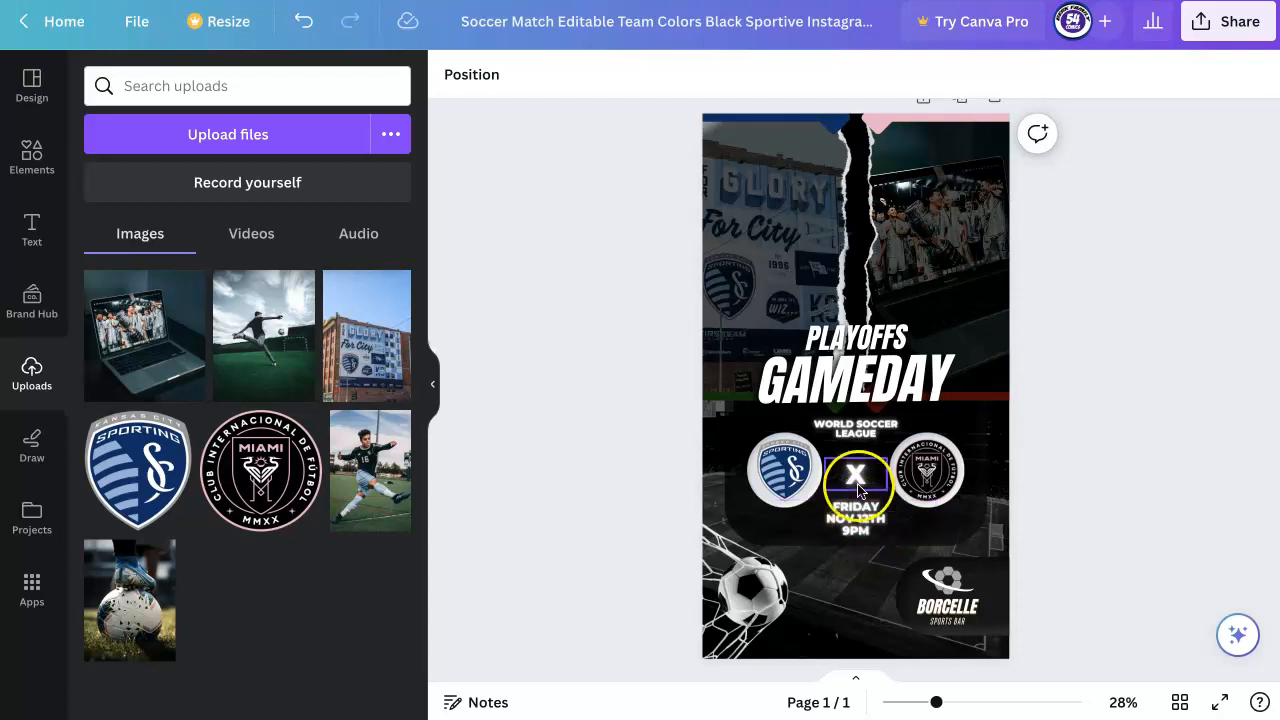
click(861, 490)
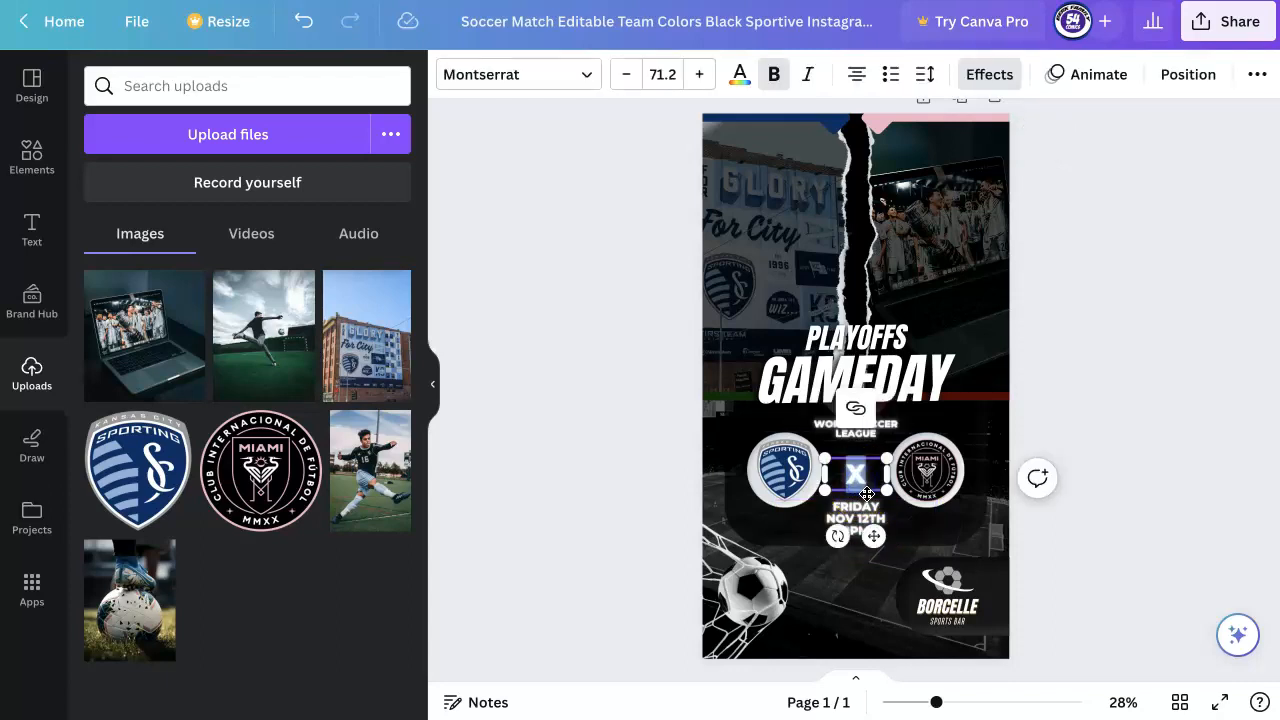
text(VS)
click(1175, 471)
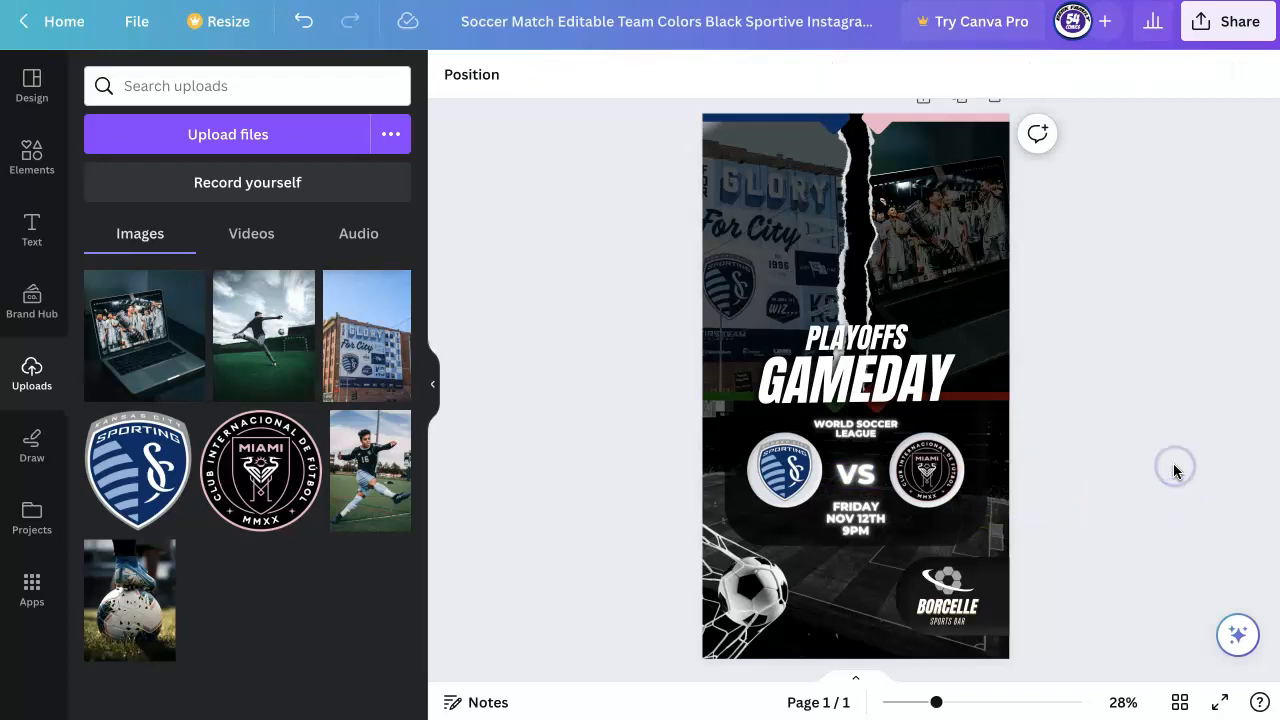
click(1090, 502)
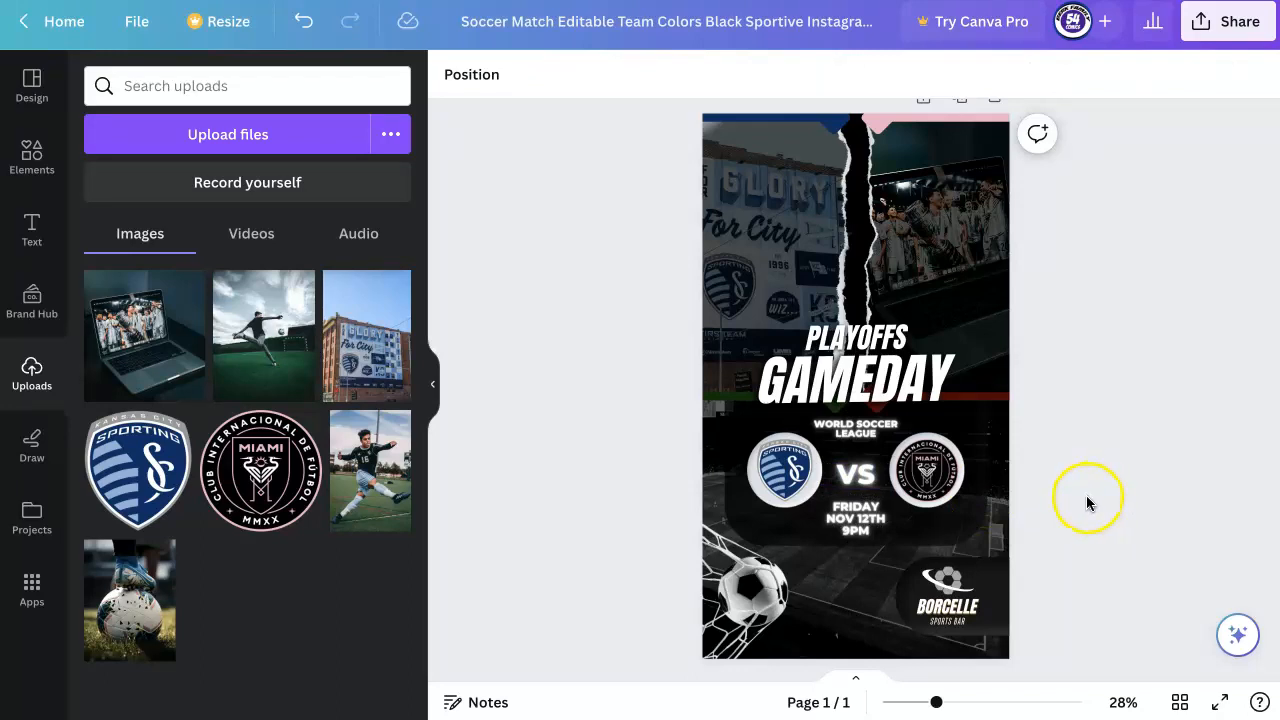
- Change the league name above the logos to "MAJOR LEAGUE SOCCER"
double_click(864, 431)
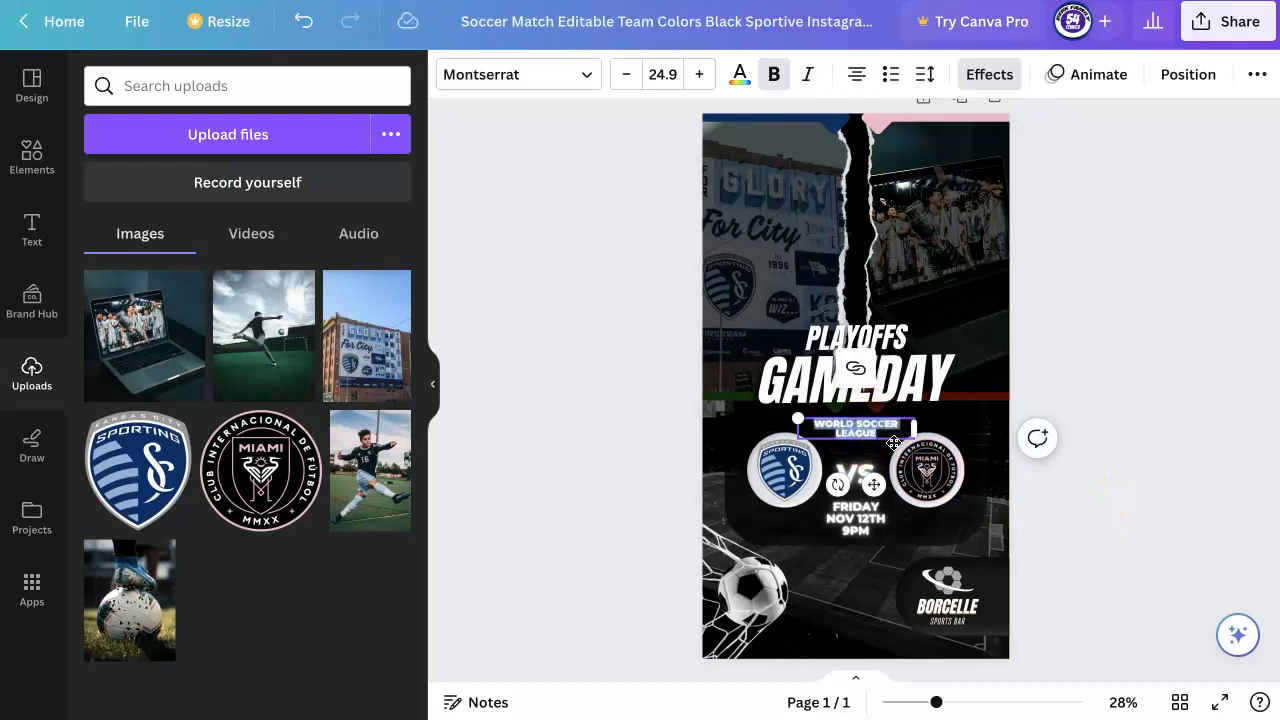
text(M)
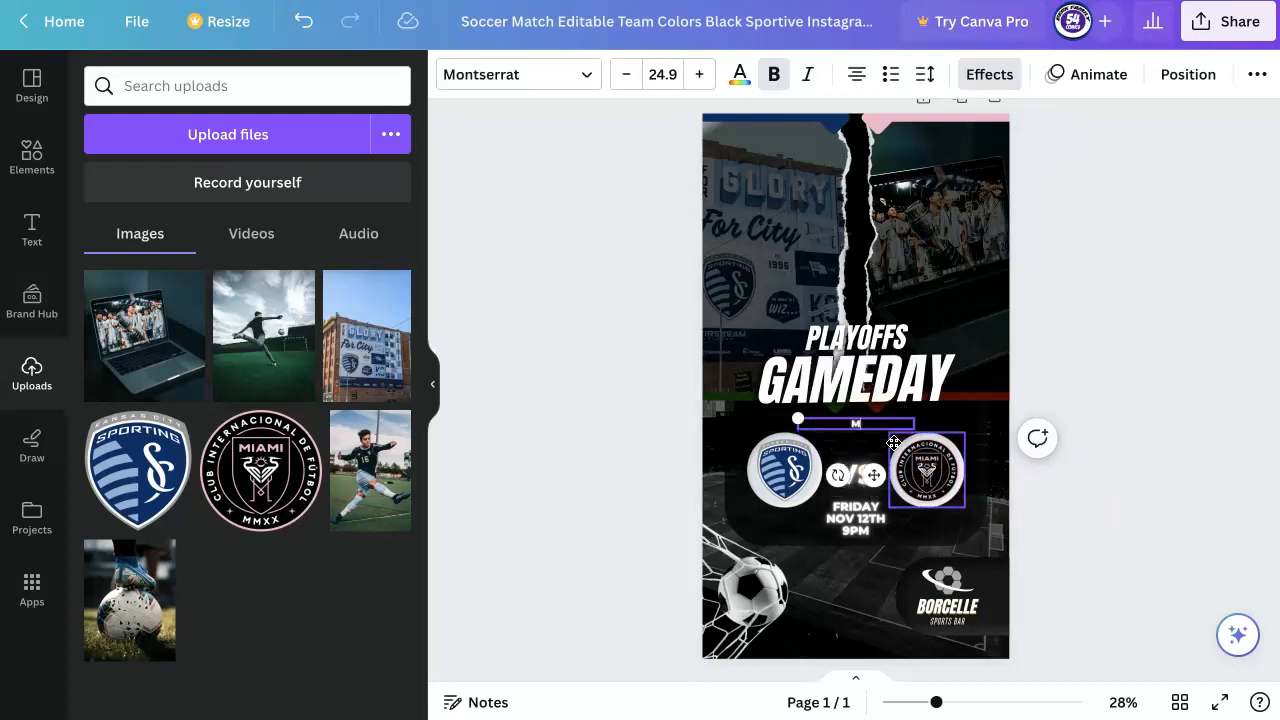
text(AJOR LEAGUE SOCCER)
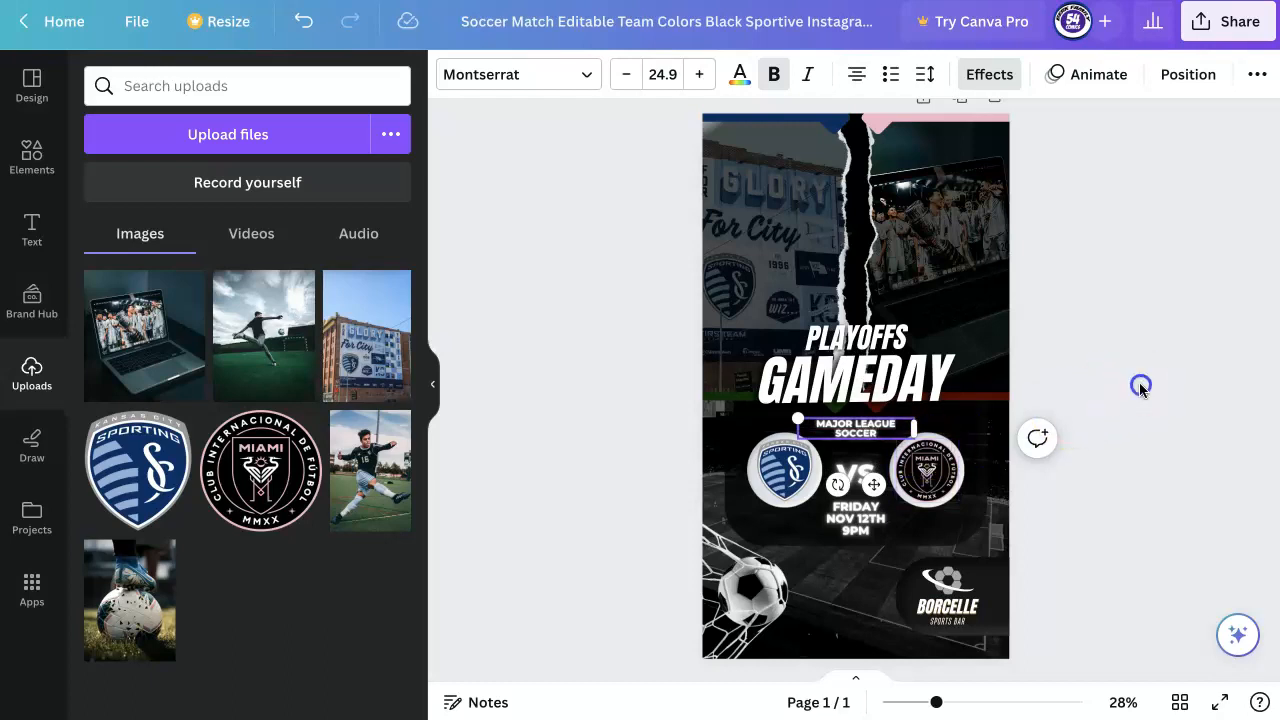
click(1140, 386)
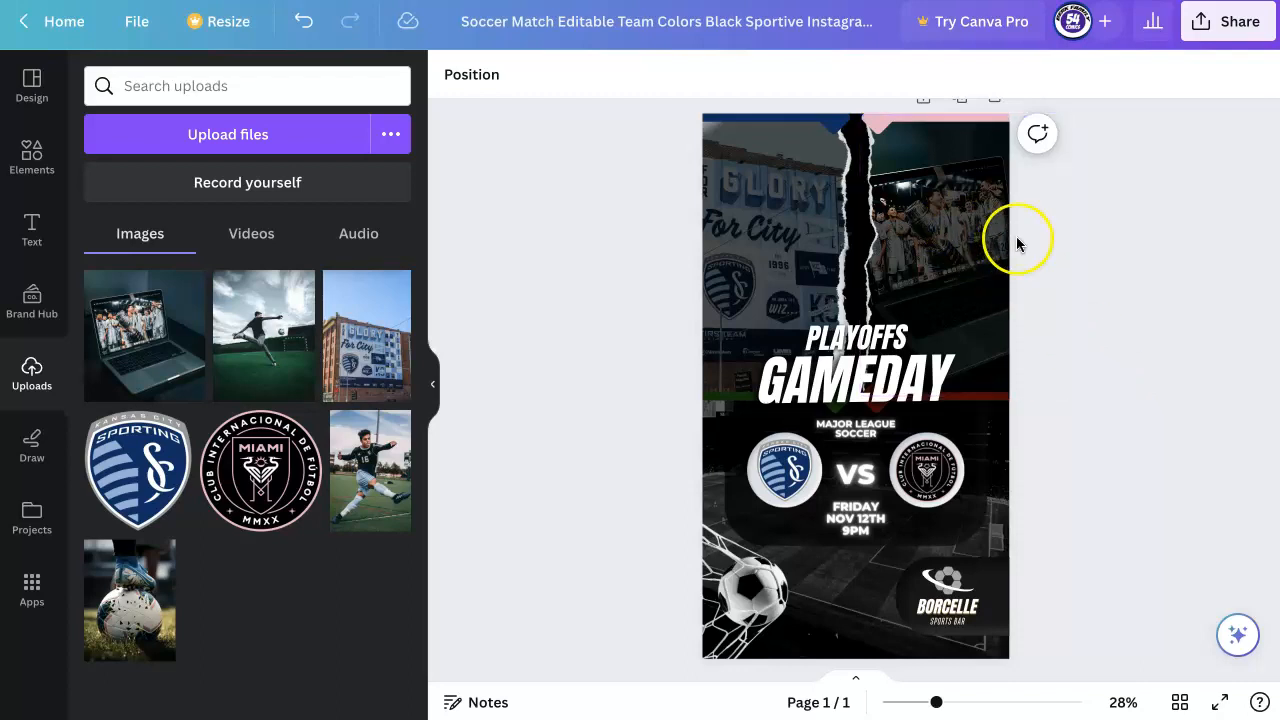
- Enlarge the laptop photo from its upper-left corner so it extends behind the torn paper edge in the middle
click(903, 243)
mouse_move(859, 115)
mouse_down()
mouse_move(800, 103)
mouse_move(851, 122)
mouse_move(838, 122)
mouse_up()
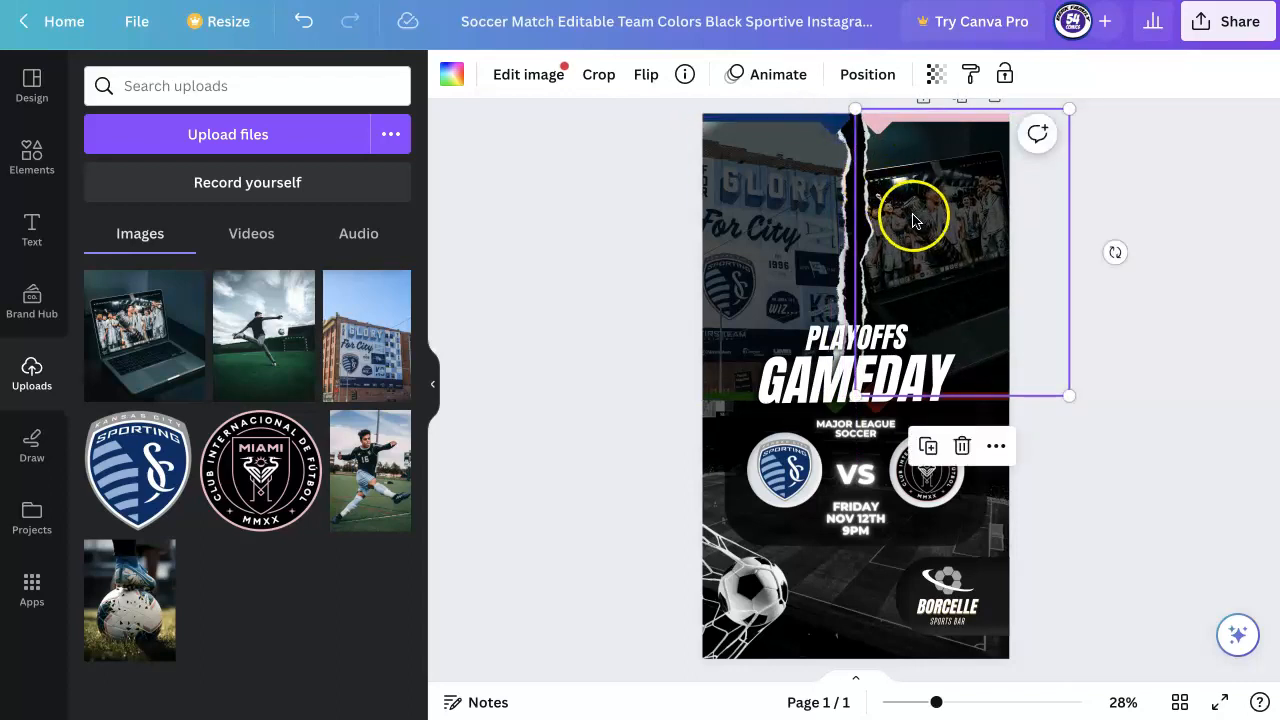
scroll(857, 110, down, 1)
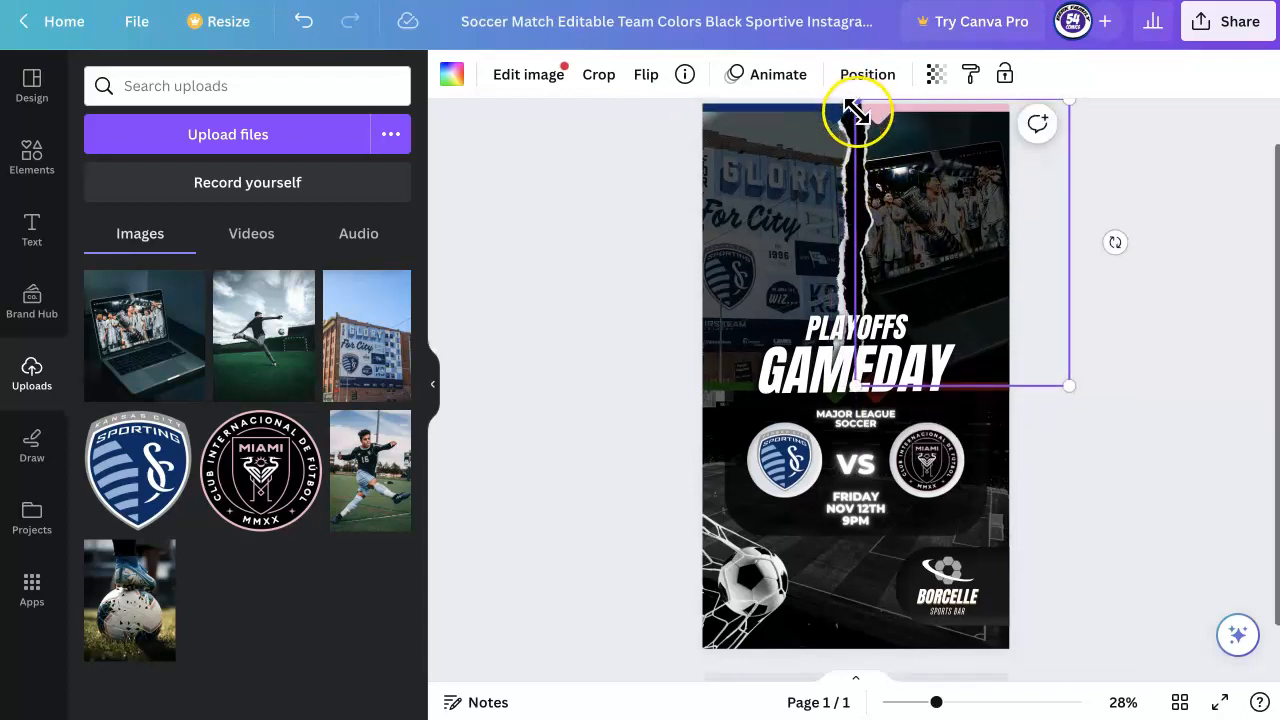
scroll(952, 278, up, 1)
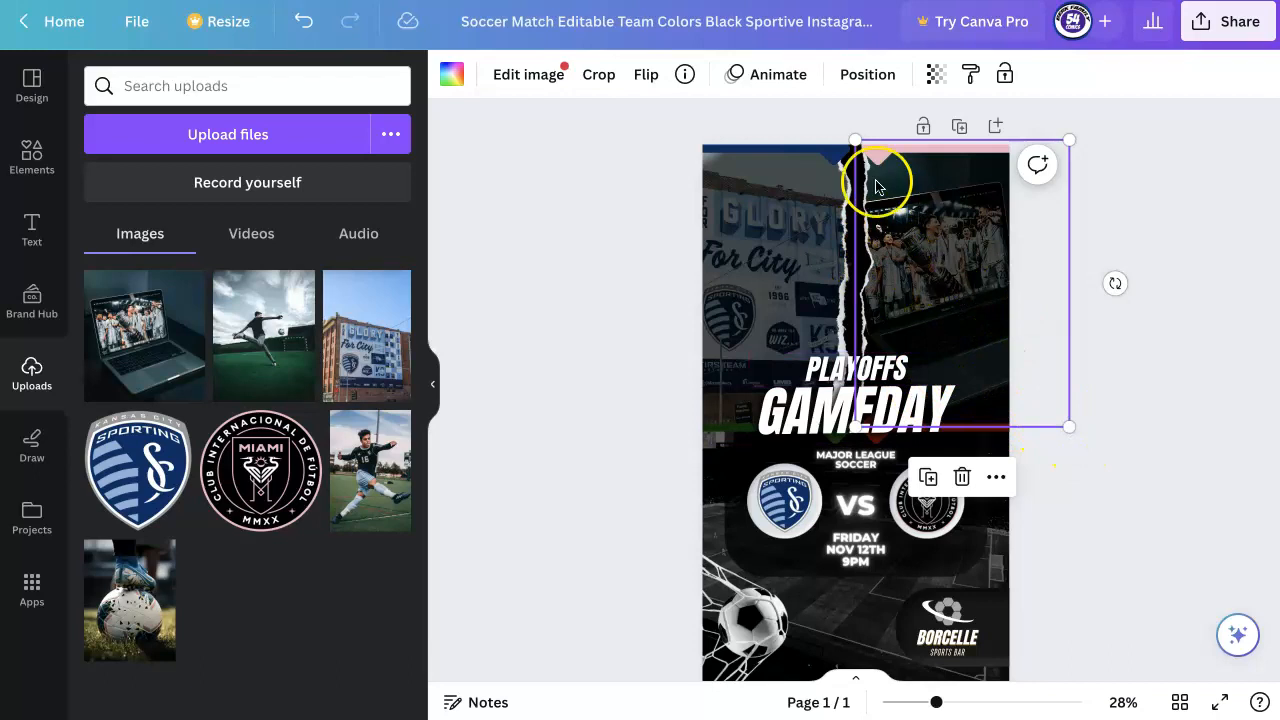
mouse_move(854, 139)
mouse_down()
mouse_move(826, 107)
mouse_move(798, 104)
mouse_move(851, 149)
mouse_move(838, 140)
mouse_up()
click(1172, 266)
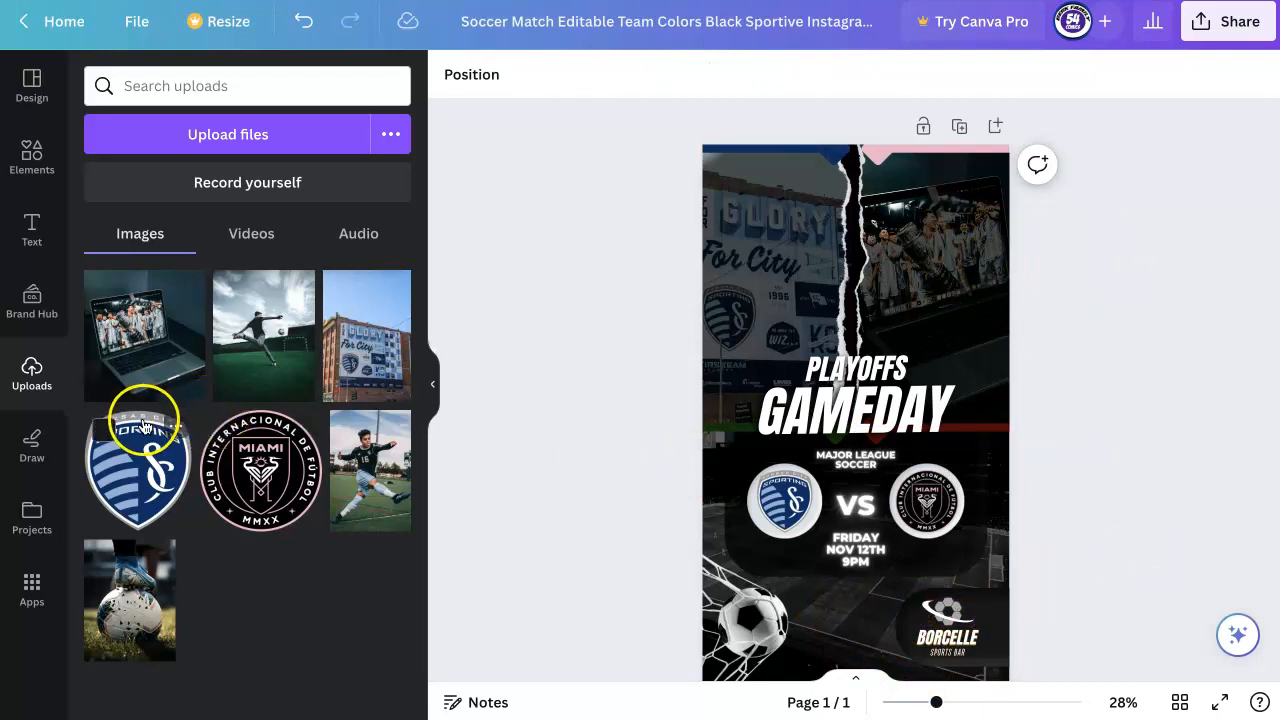
- Search the elements library for "soccer" and browse all the graphics results for balls, players and goals
click(36, 162)
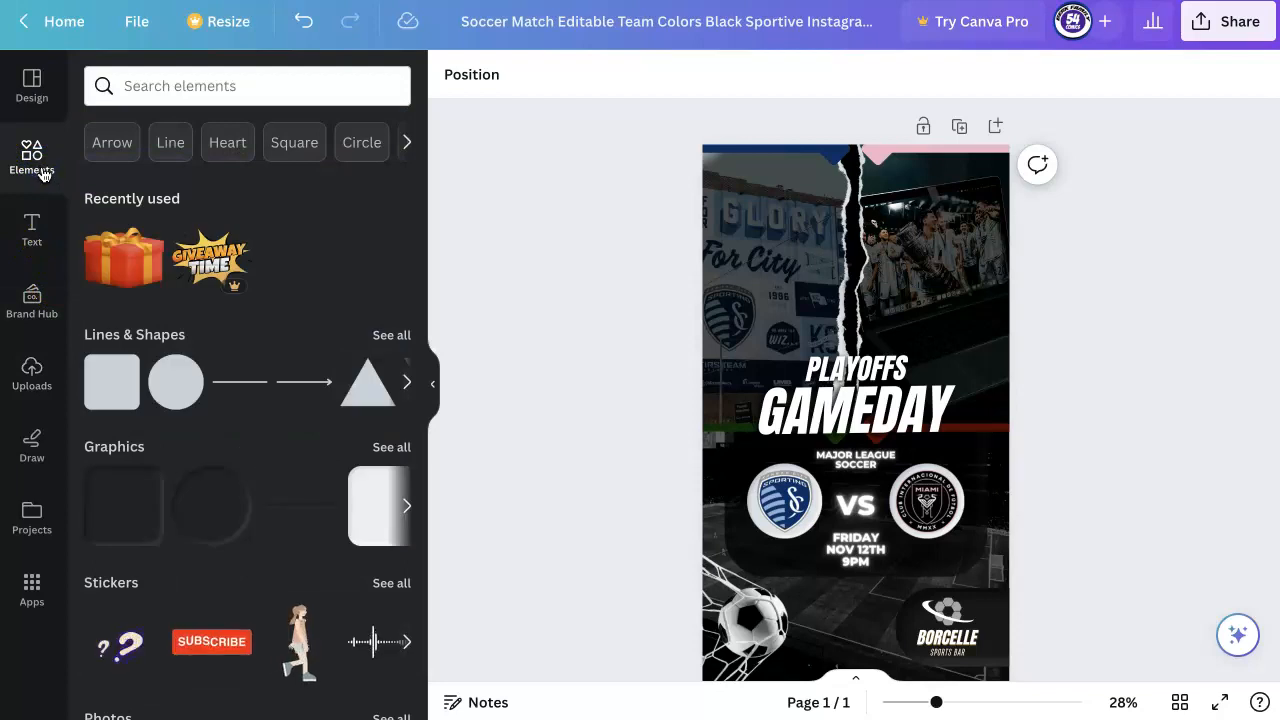
click(221, 87)
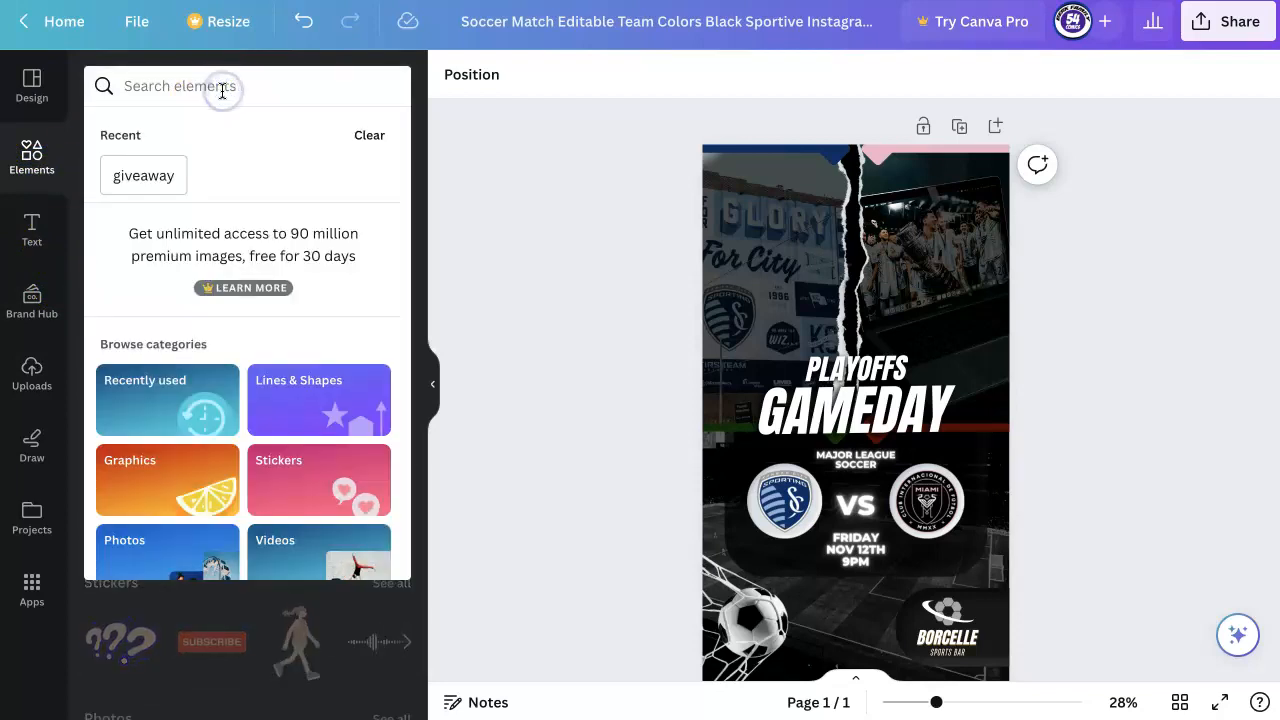
text(soccer)
key(Return)
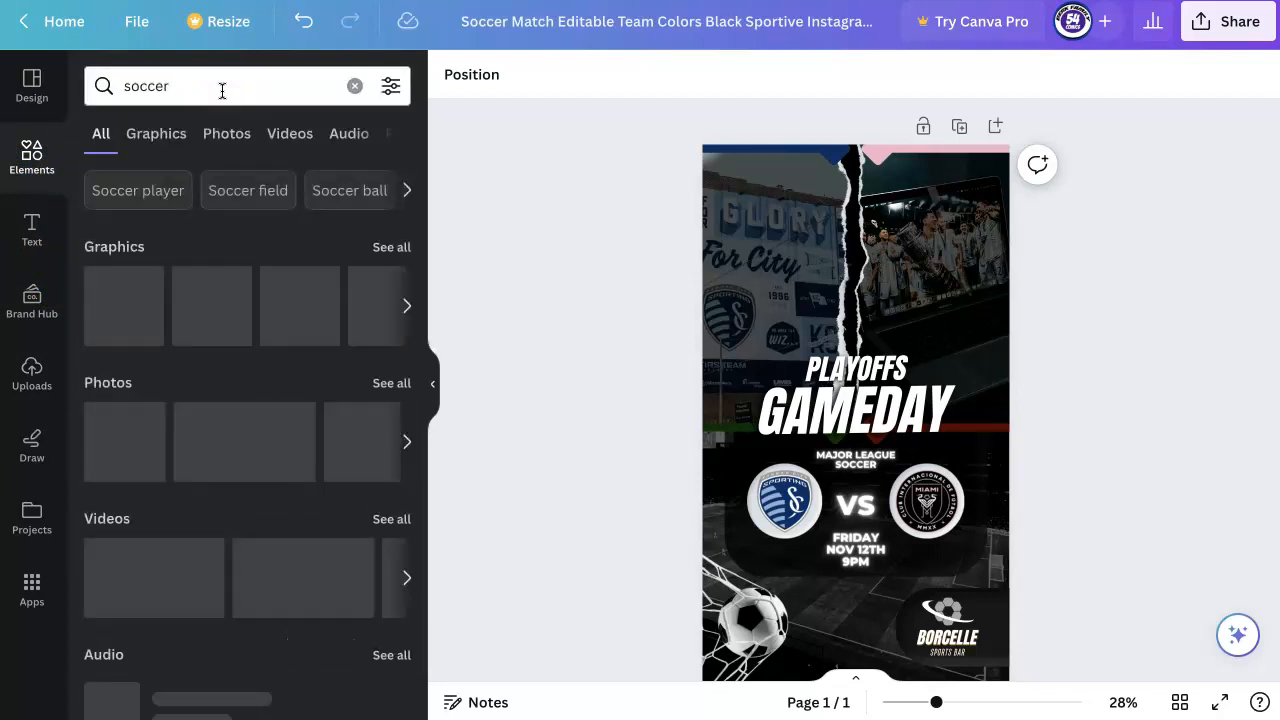
click(199, 283)
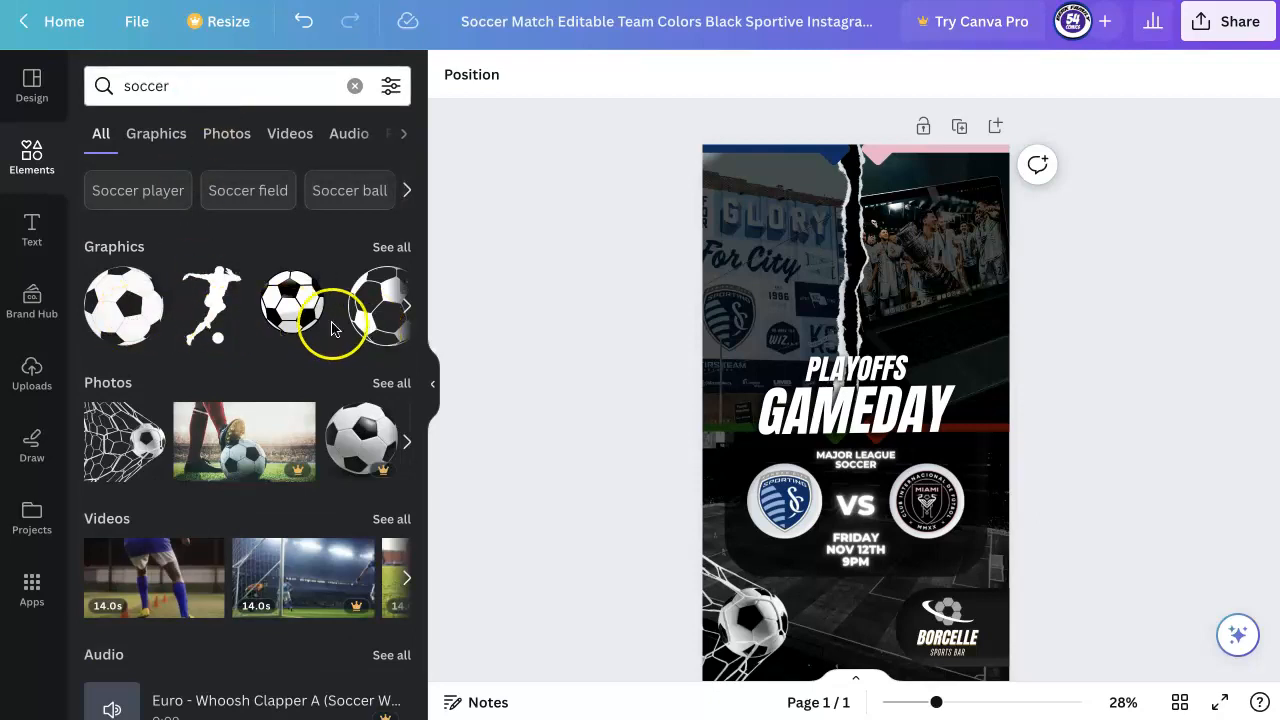
drag(108, 446, 740, 628)
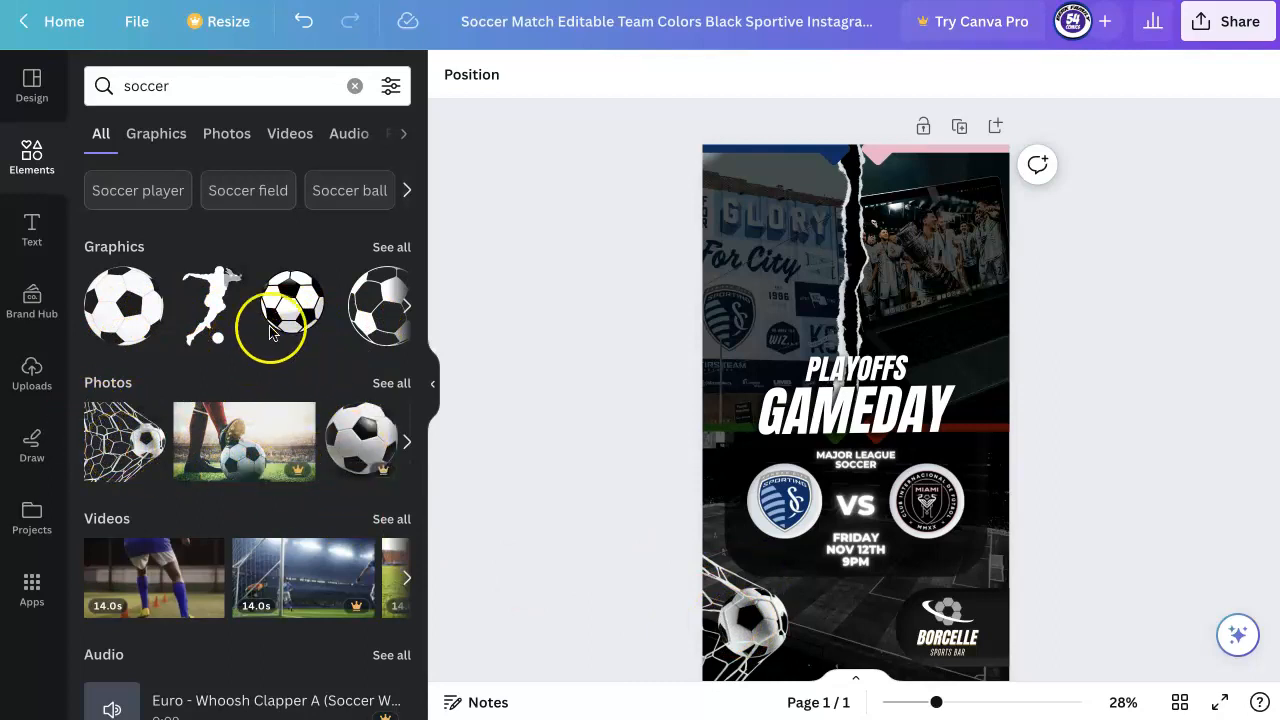
click(393, 248)
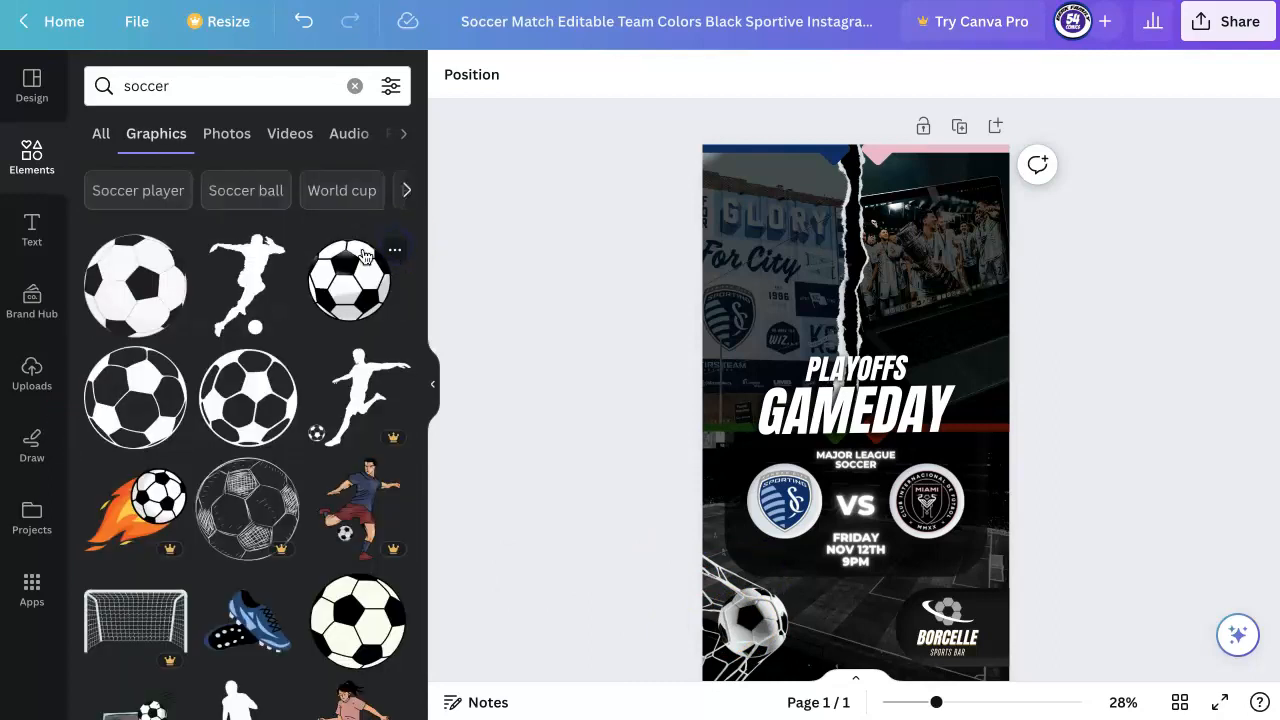
scroll(309, 458, down, 2)
scroll(309, 461, down, 4)
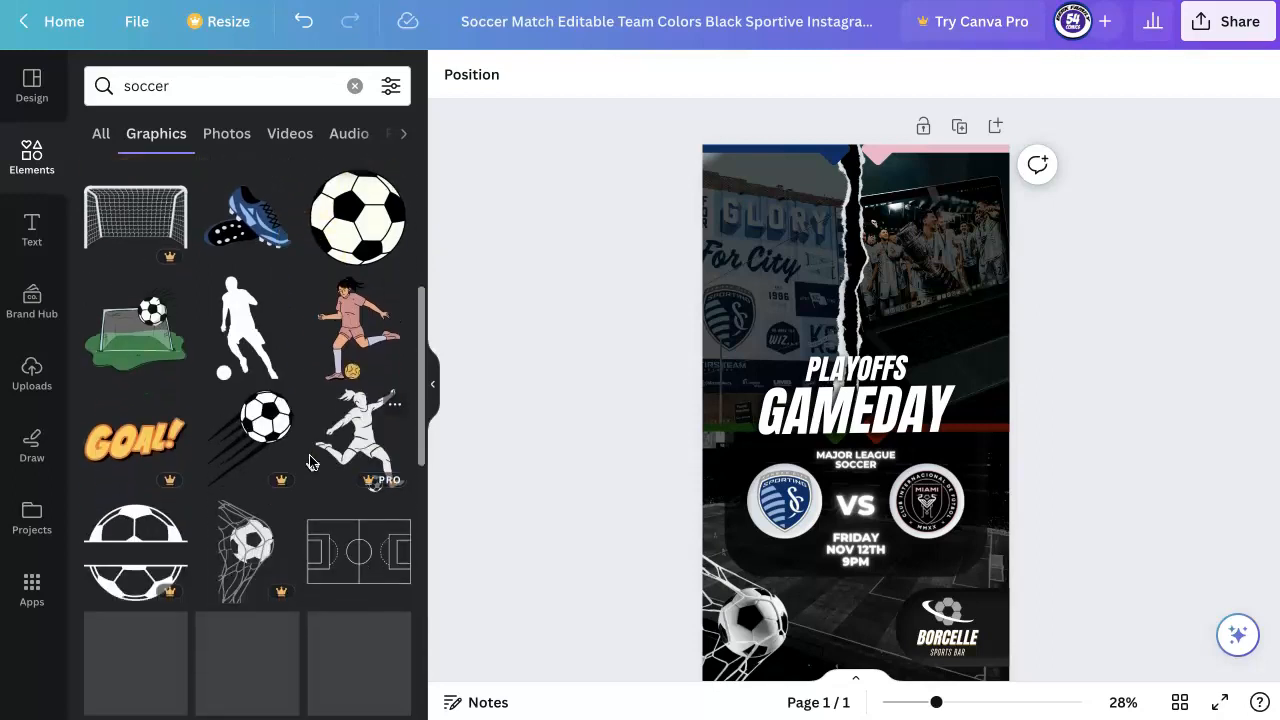
scroll(309, 461, down, 3)
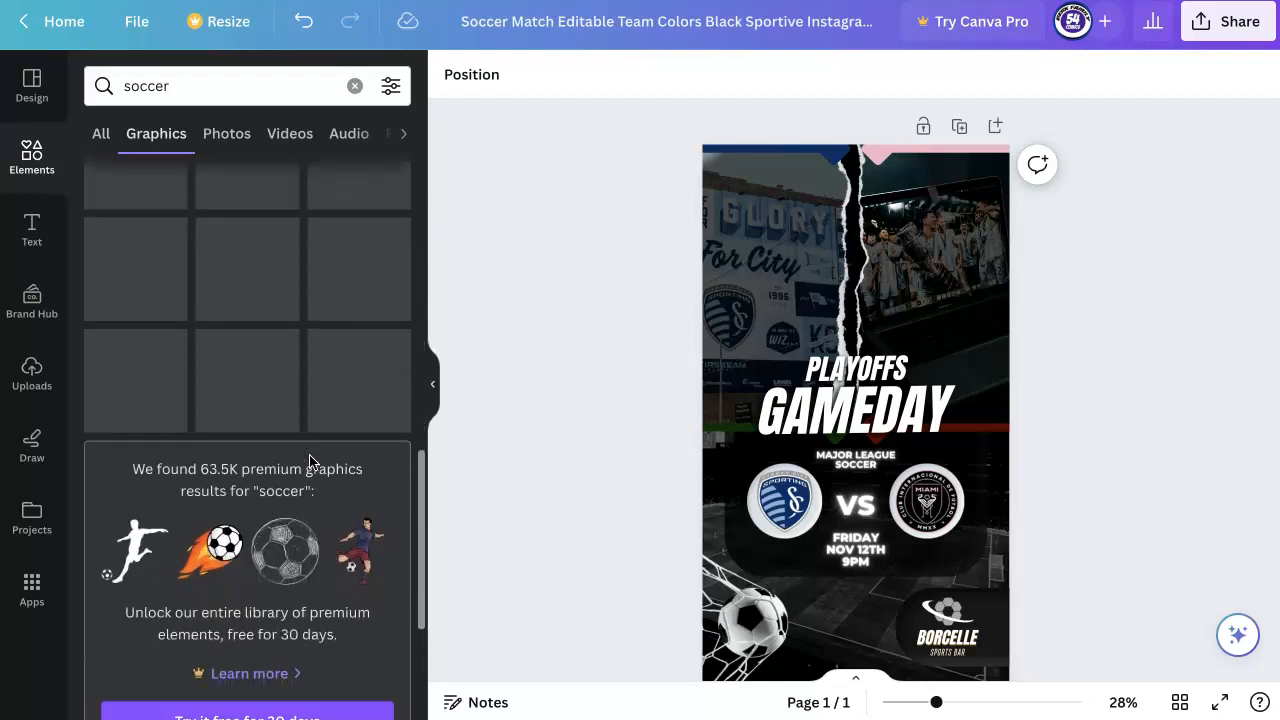
scroll(309, 461, up, 6)
scroll(309, 461, up, 5)
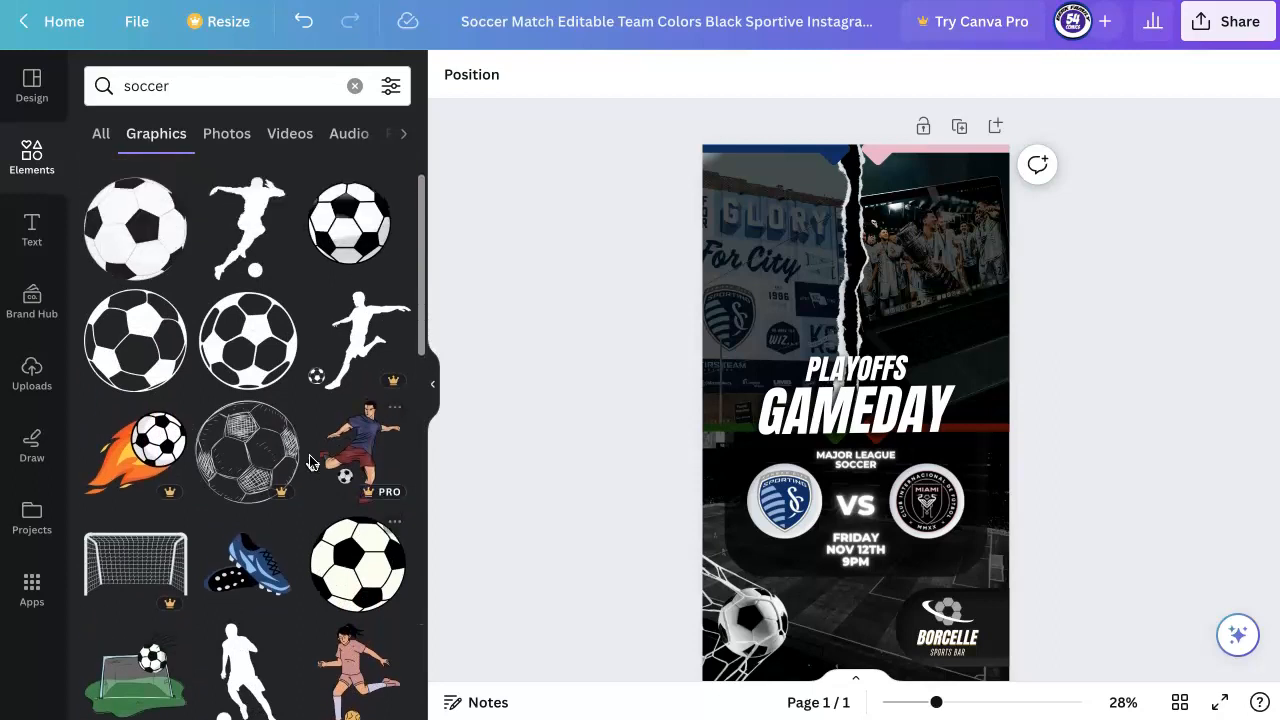
- Try the black-and-white soccer ball graphic on the design above the PLAYOFFS text
drag(323, 294, 848, 310)
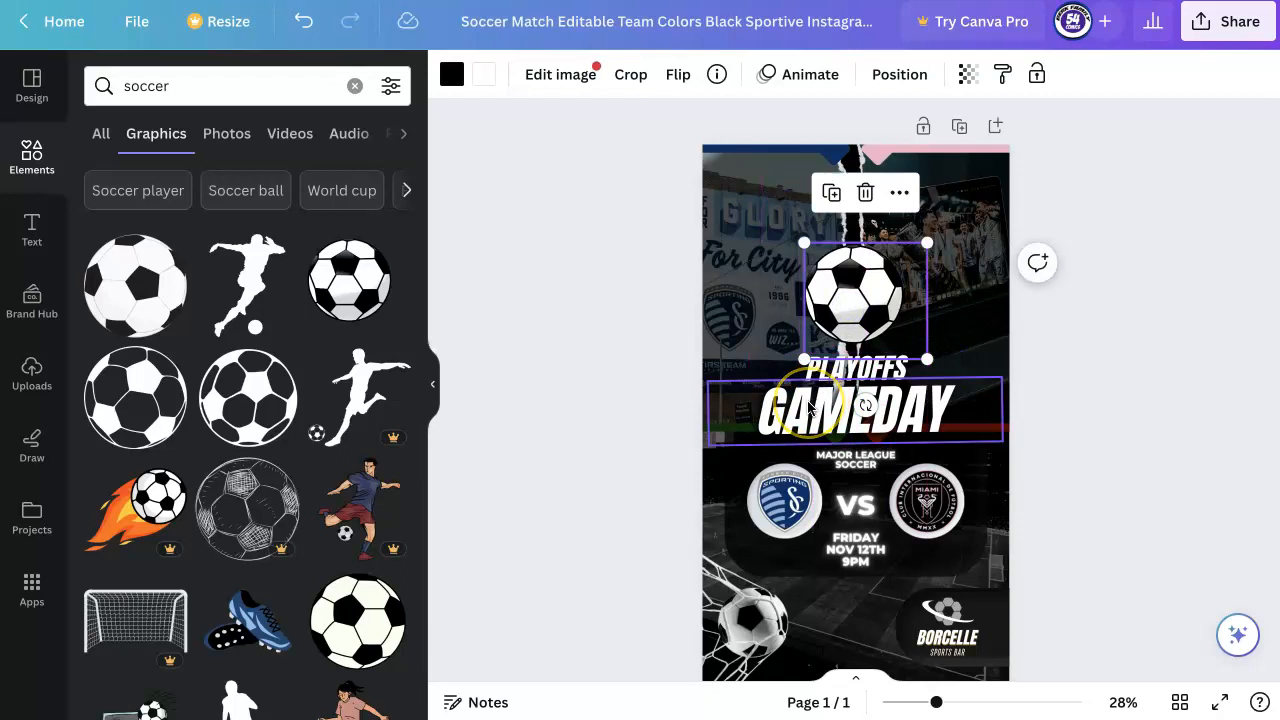
click(571, 466)
scroll(223, 510, down, 2)
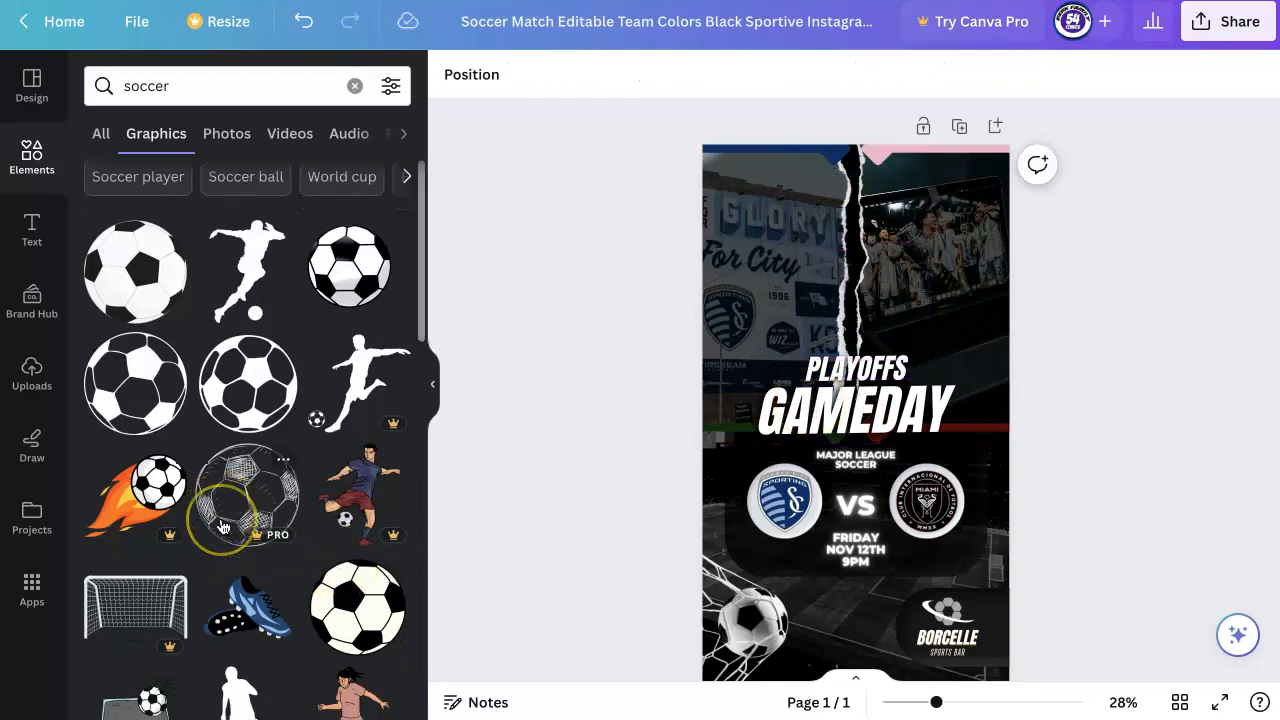
scroll(223, 510, up, 2)
- Browse the photo results for "soccer" for stadiums, players and balls
click(227, 133)
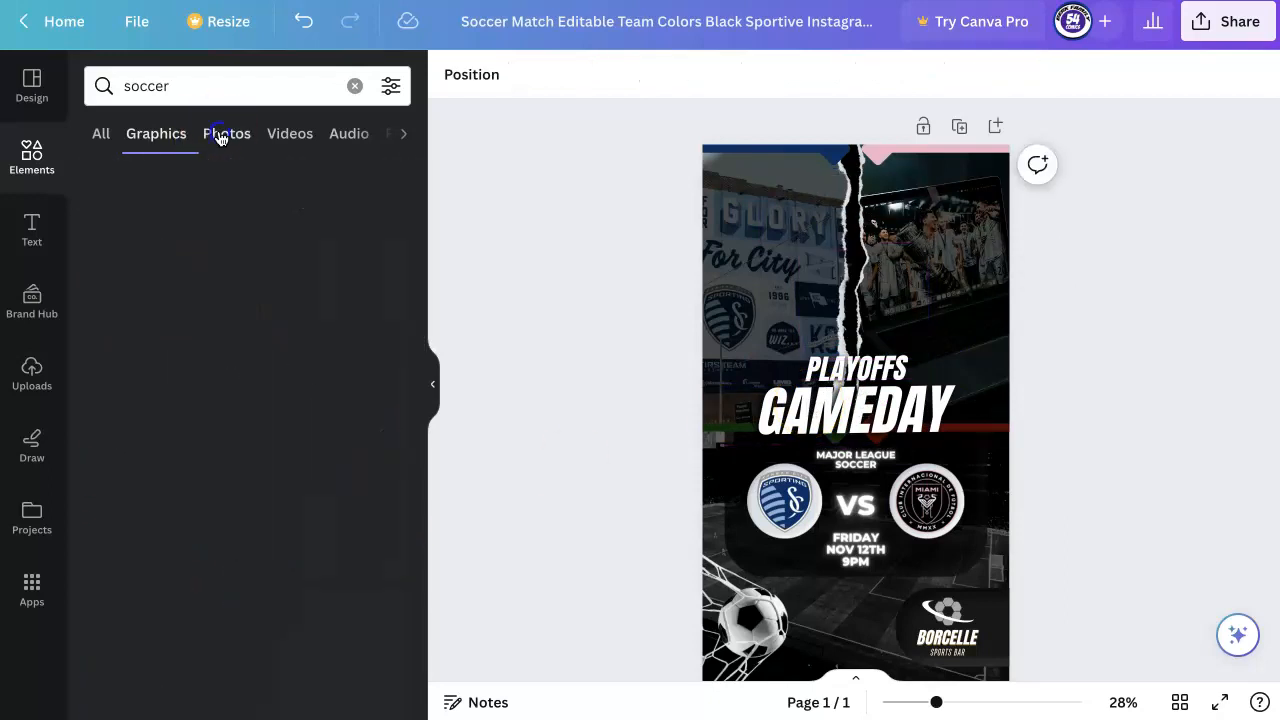
scroll(255, 396, down, 5)
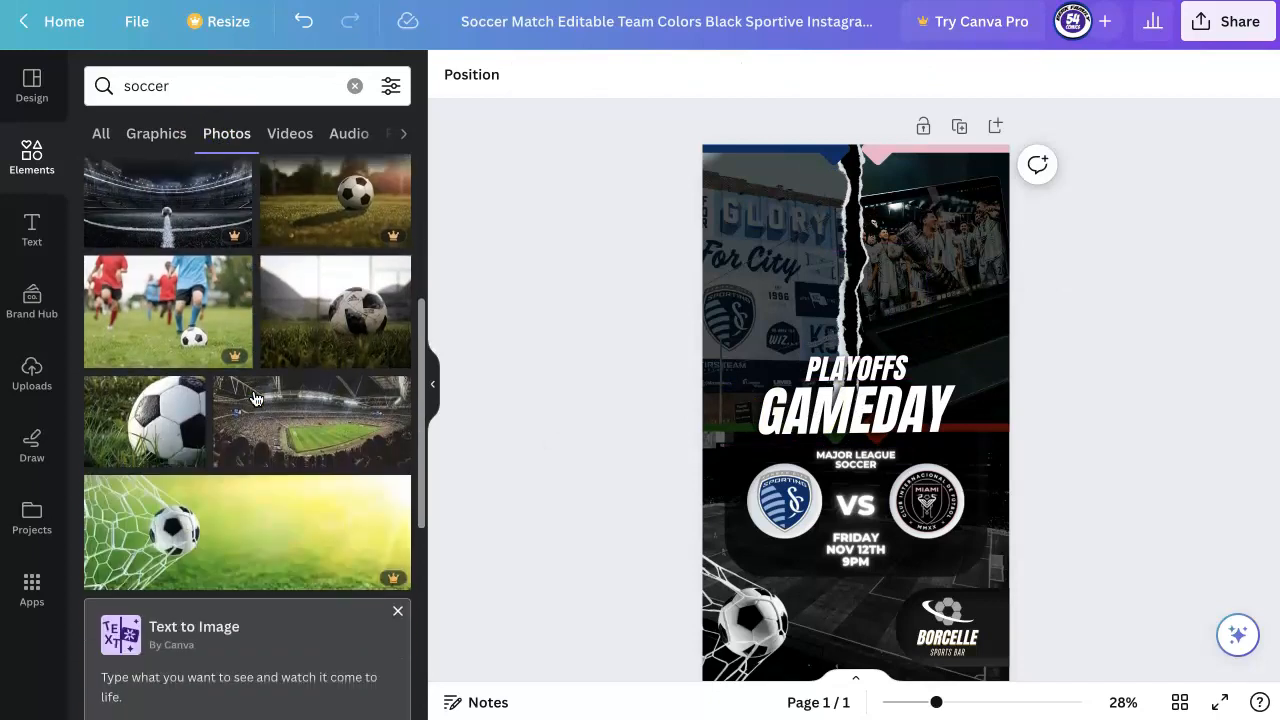
scroll(255, 398, down, 10)
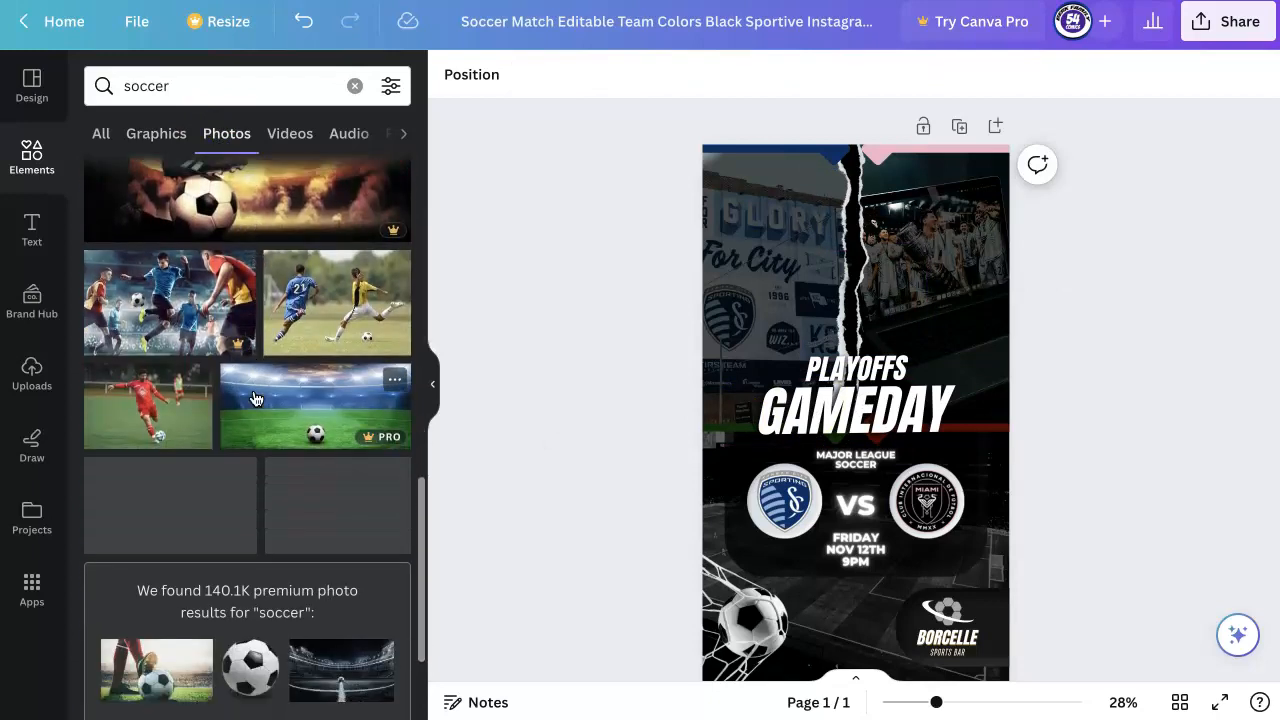
scroll(255, 398, down, 3)
scroll(258, 360, up, 10)
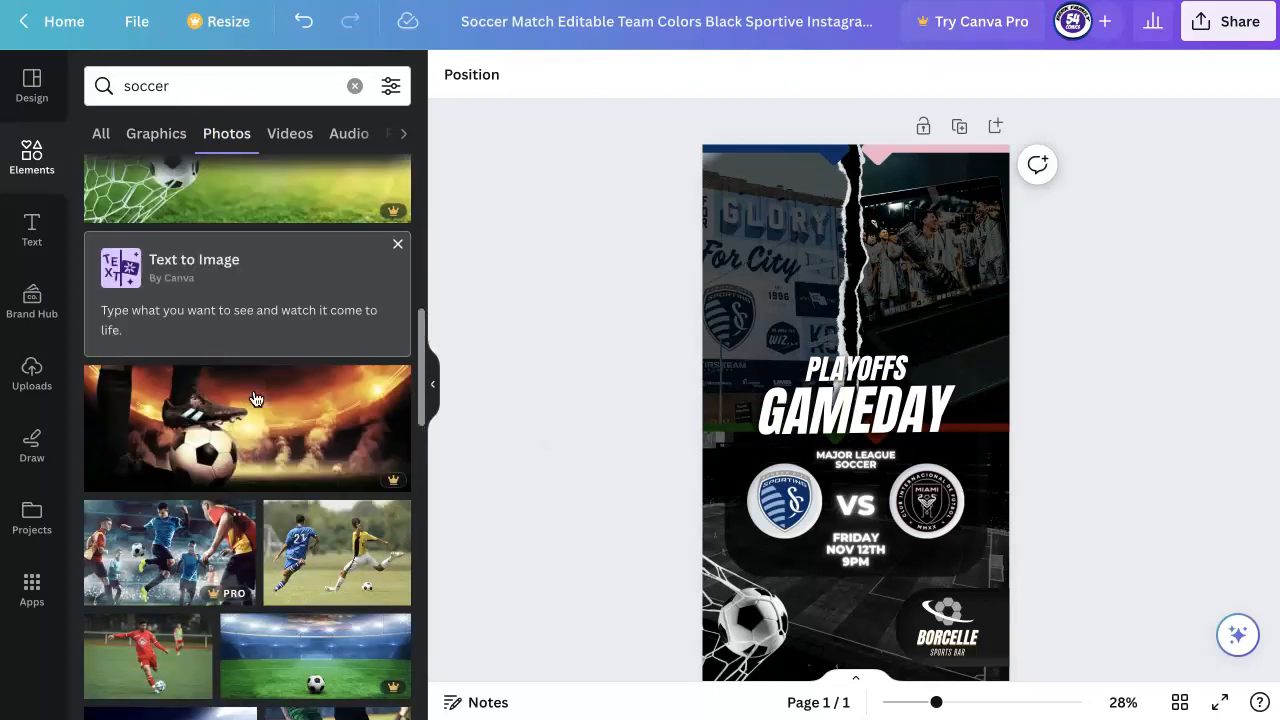
- Search the elements library for "messi" and browse all the graphics results
click(354, 86)
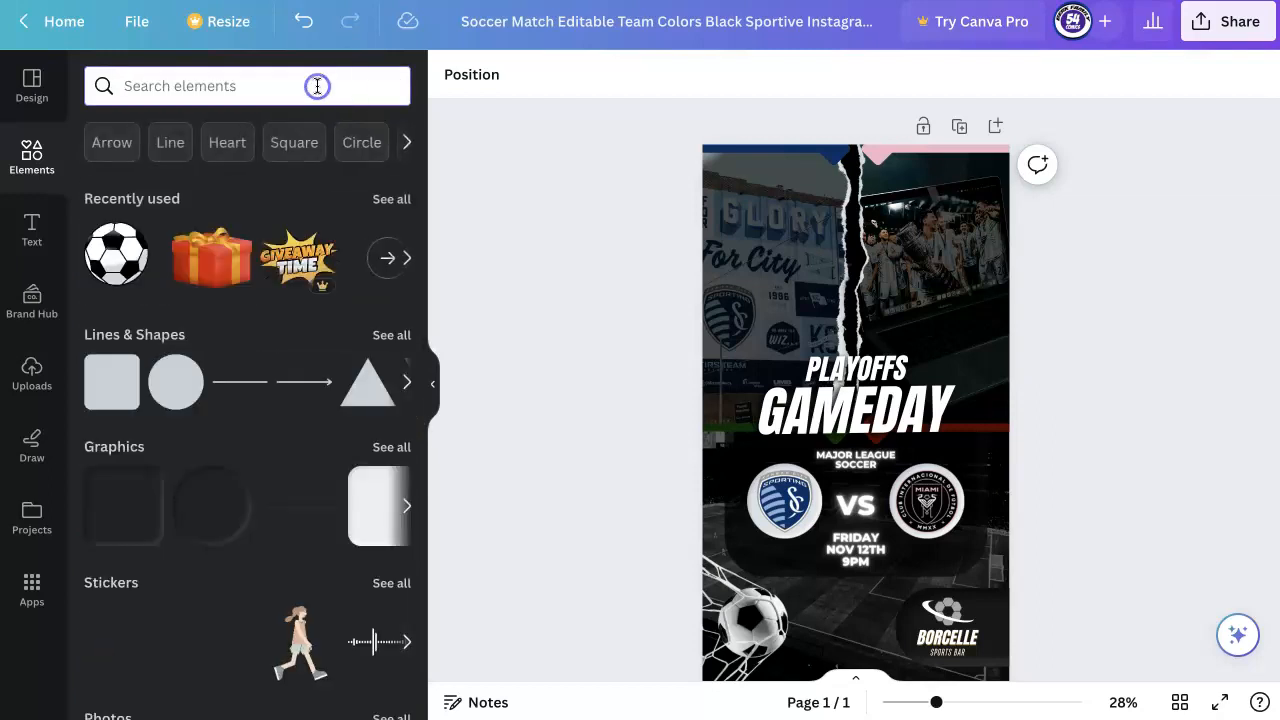
text(messi)
key(Return)
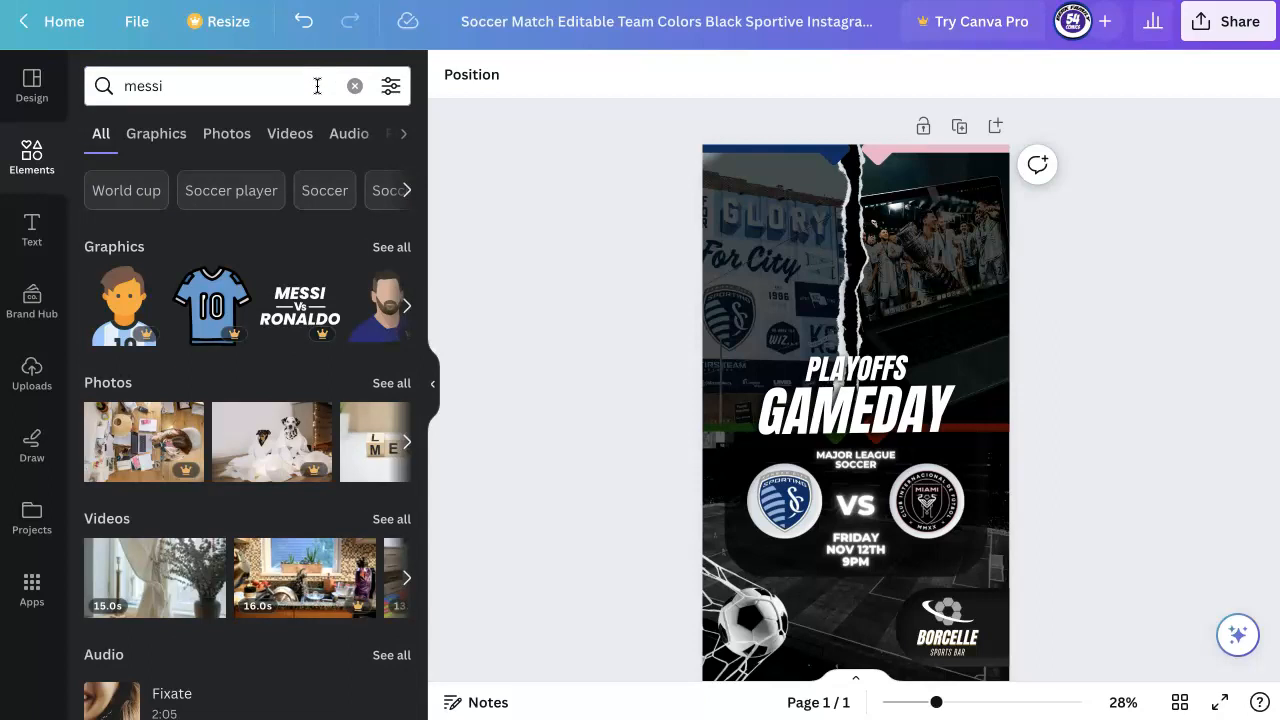
click(390, 247)
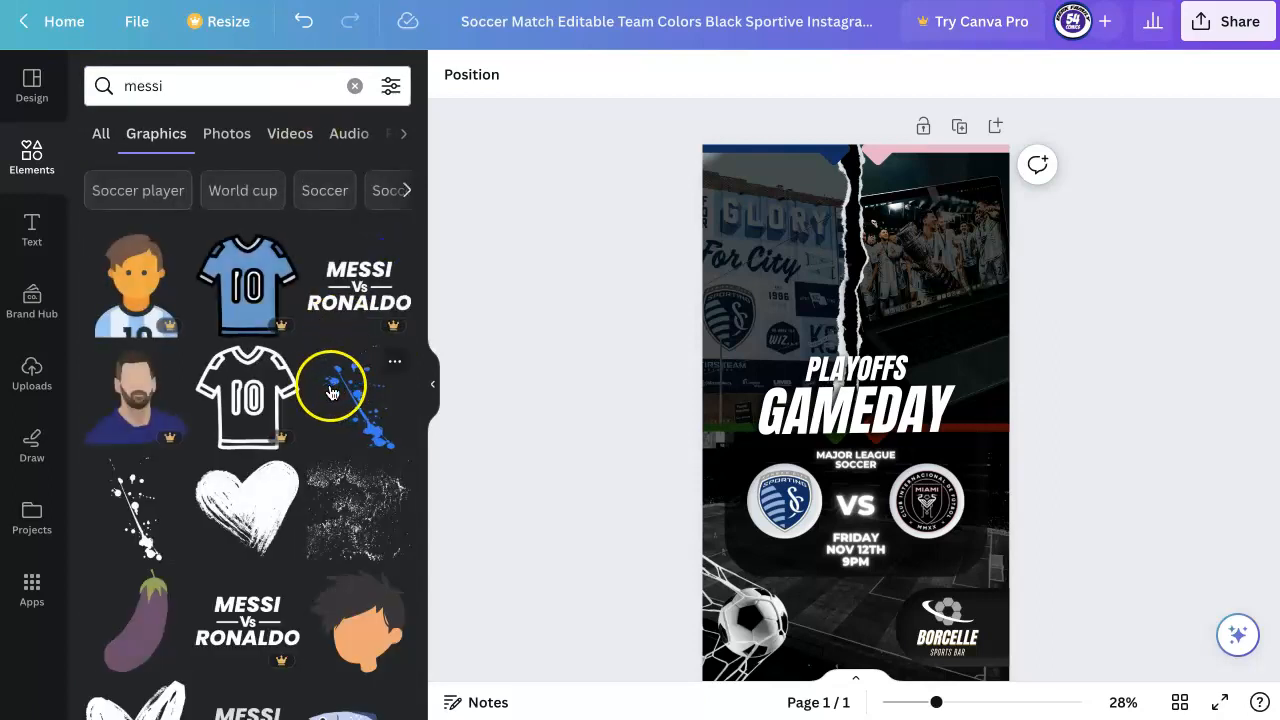
scroll(273, 444, down, 5)
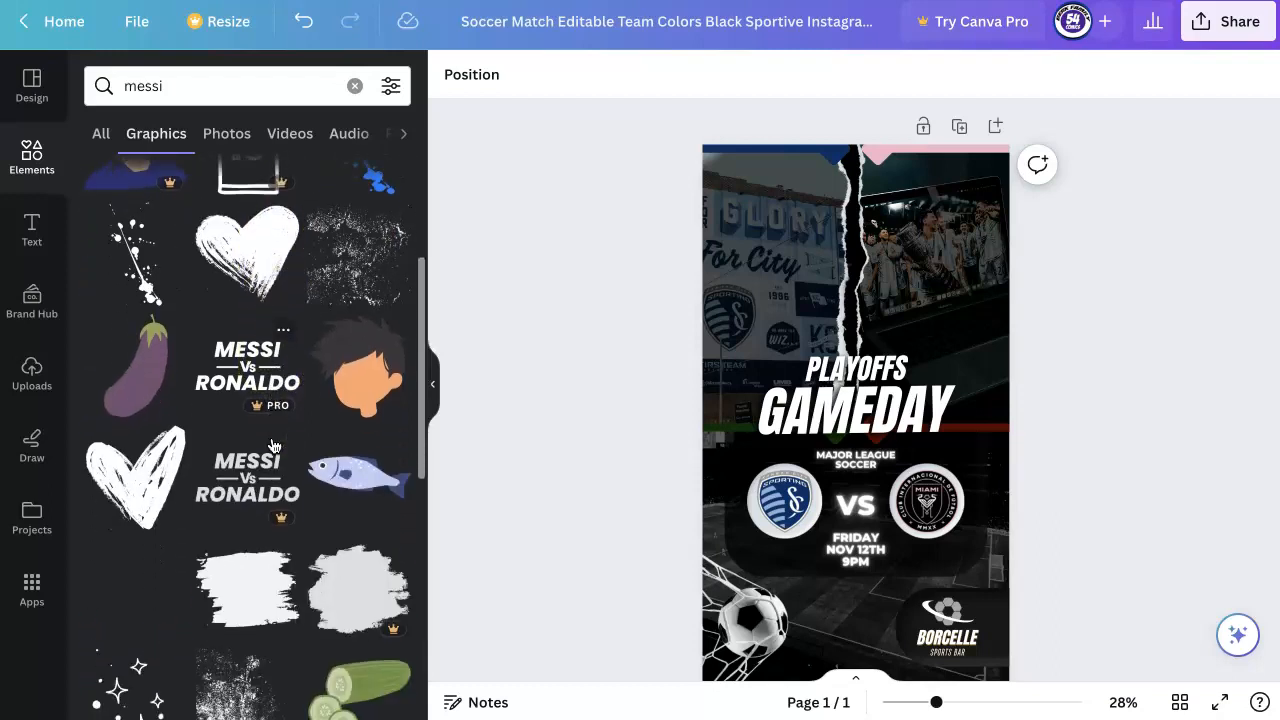
scroll(273, 444, down, 5)
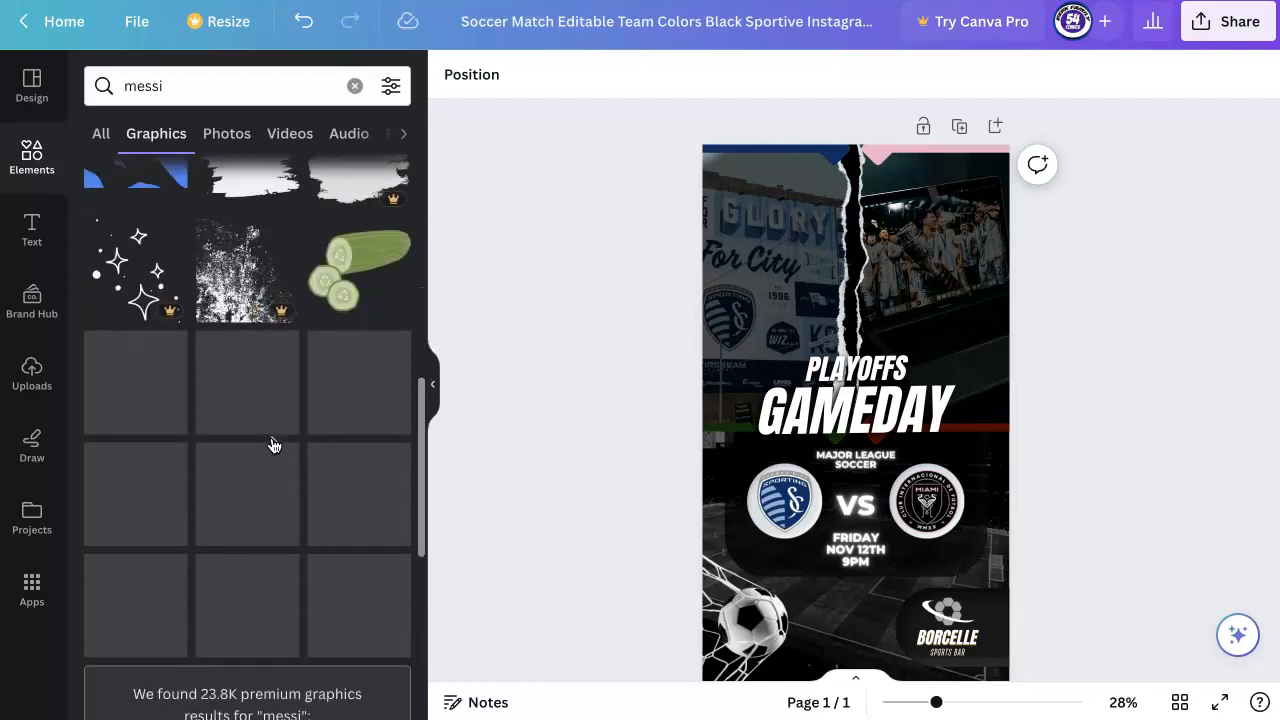
scroll(273, 444, up, 10)
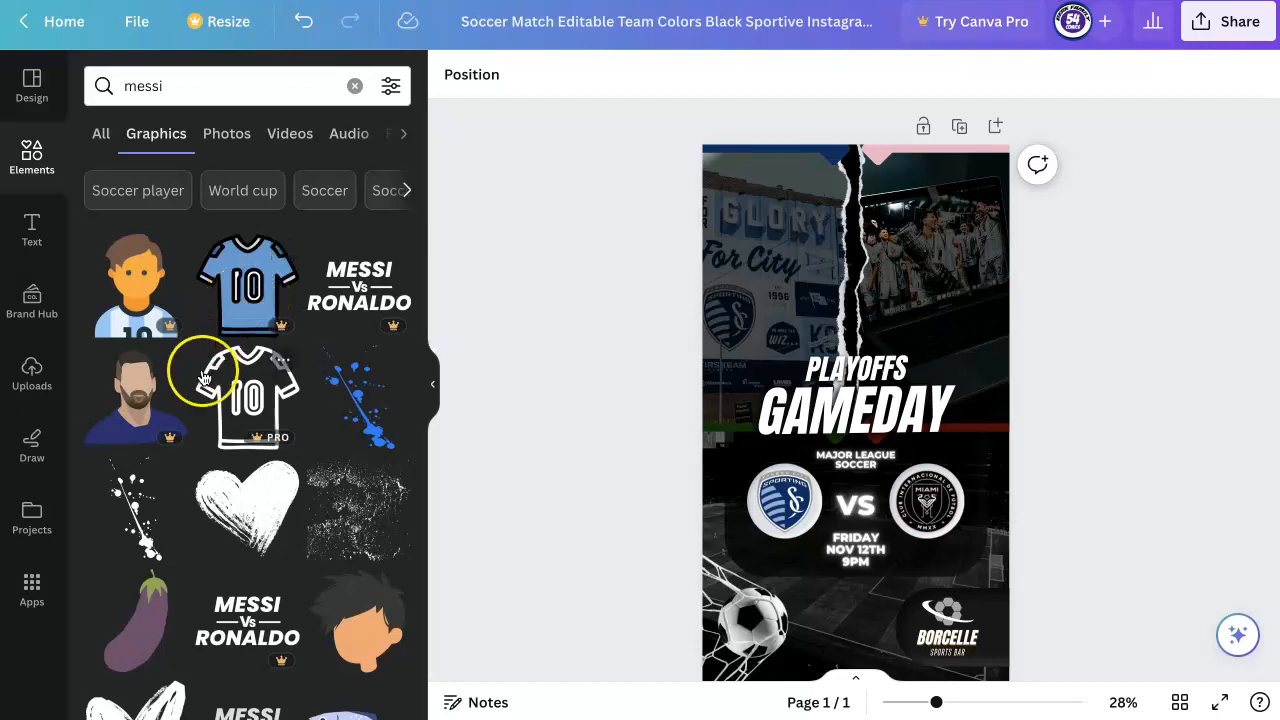
- Try the bearded man graphic beside the sports bar logo, replacing the logo's emblem and name with just the text "MESSI"
drag(129, 400, 845, 621)
click(943, 612)
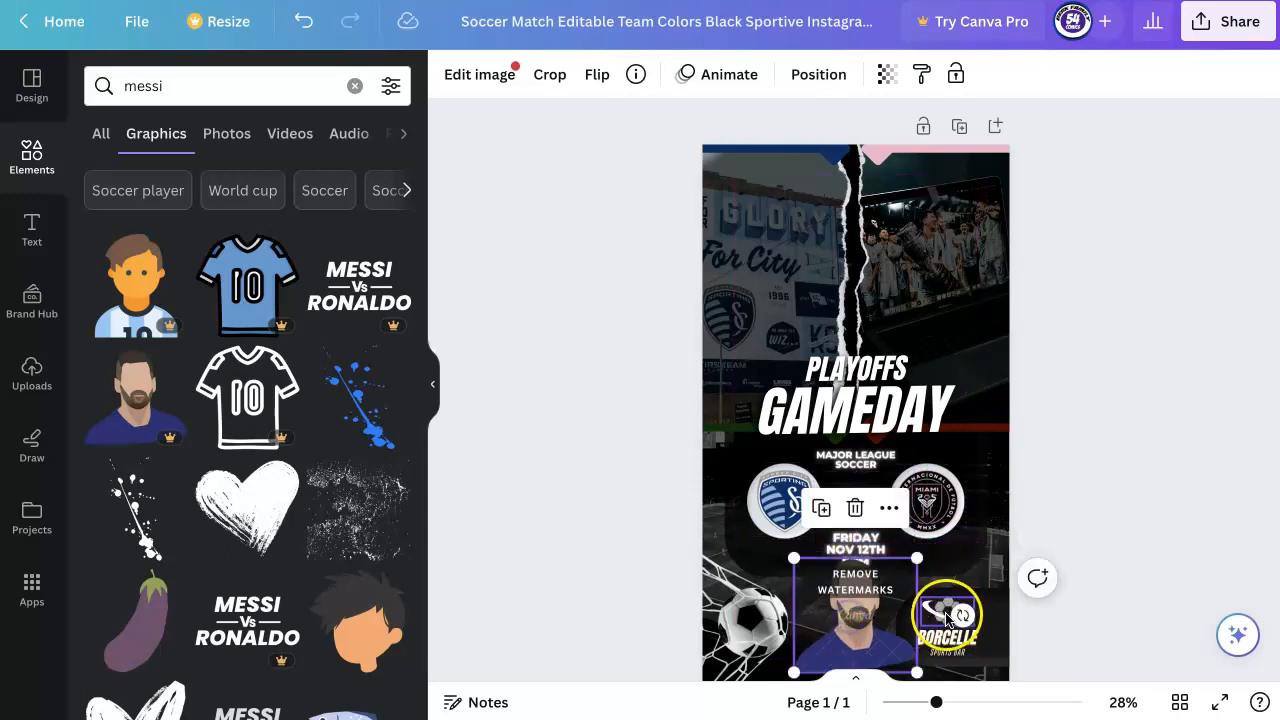
click(946, 637)
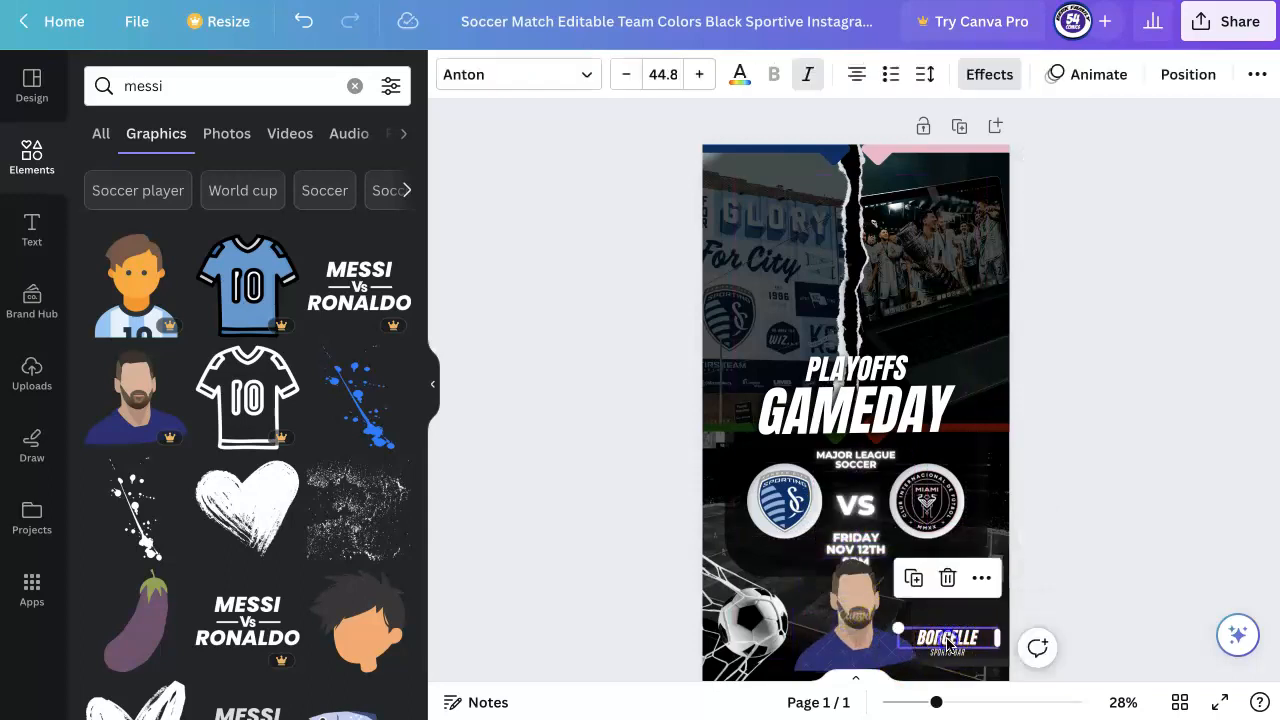
text(MESSI)
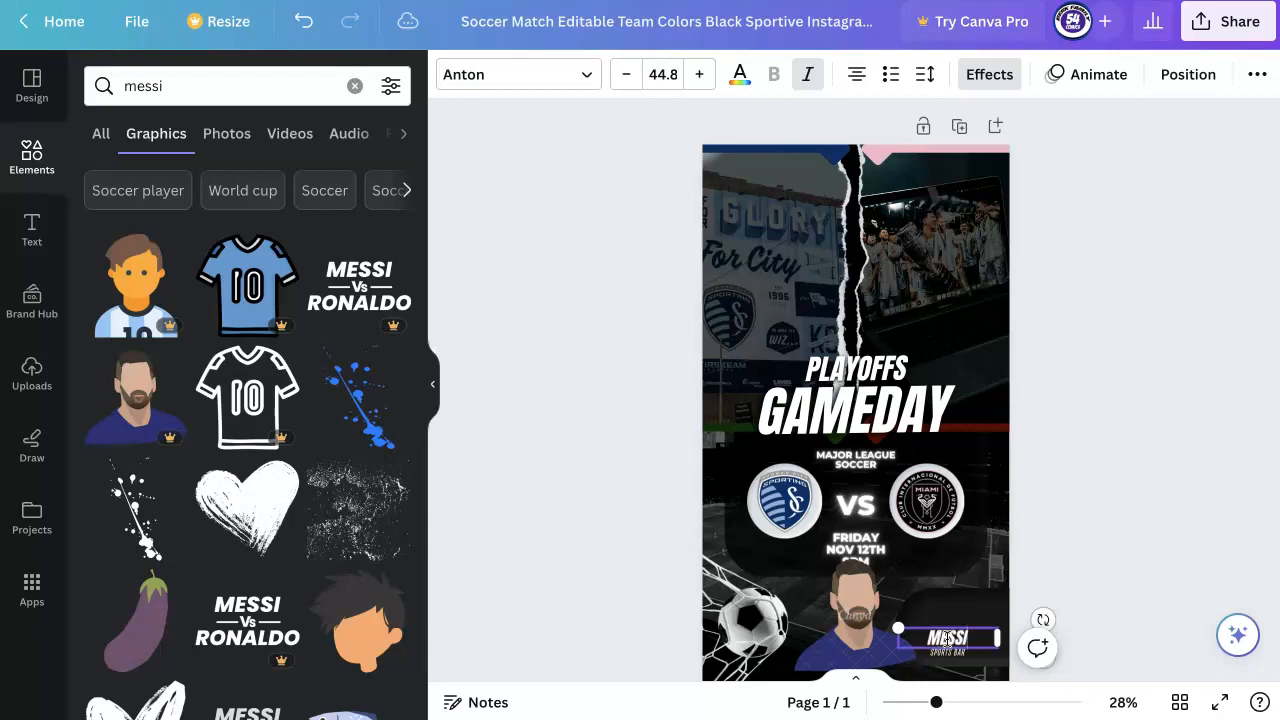
- Move the bearded man graphic above the MESSI text and check the option for removing its watermark
click(1093, 574)
drag(855, 594, 940, 556)
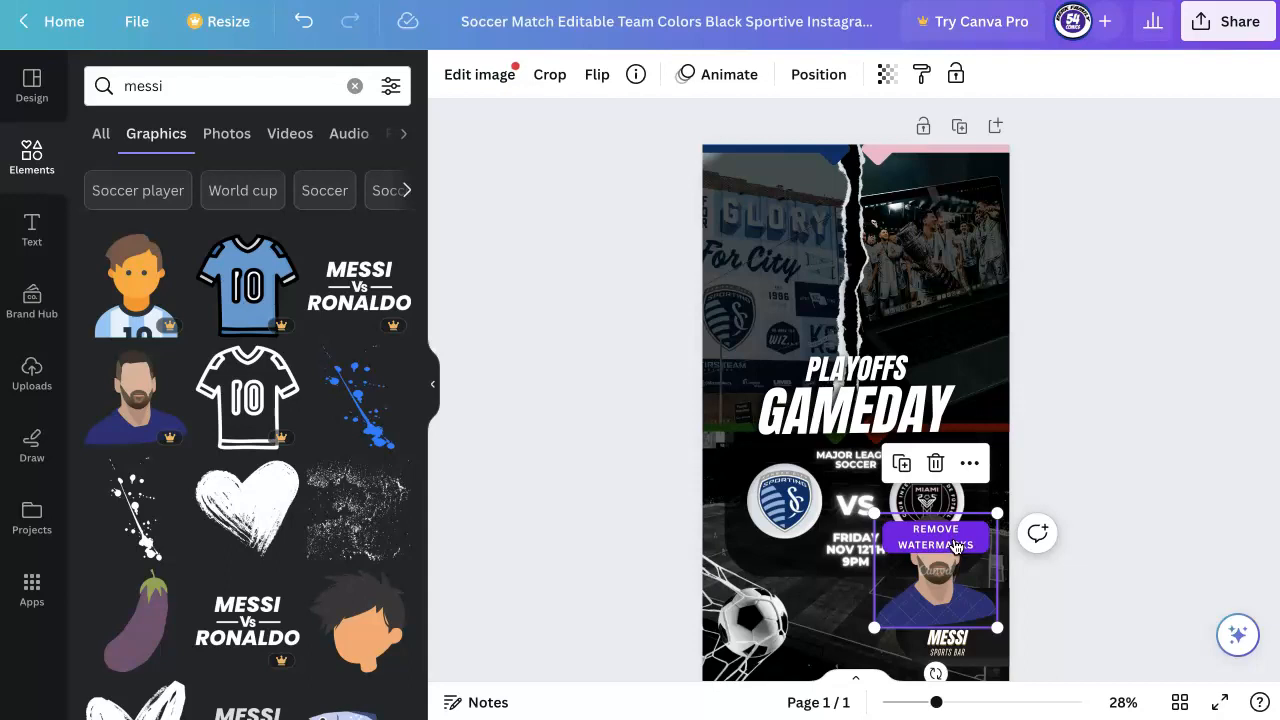
click(956, 545)
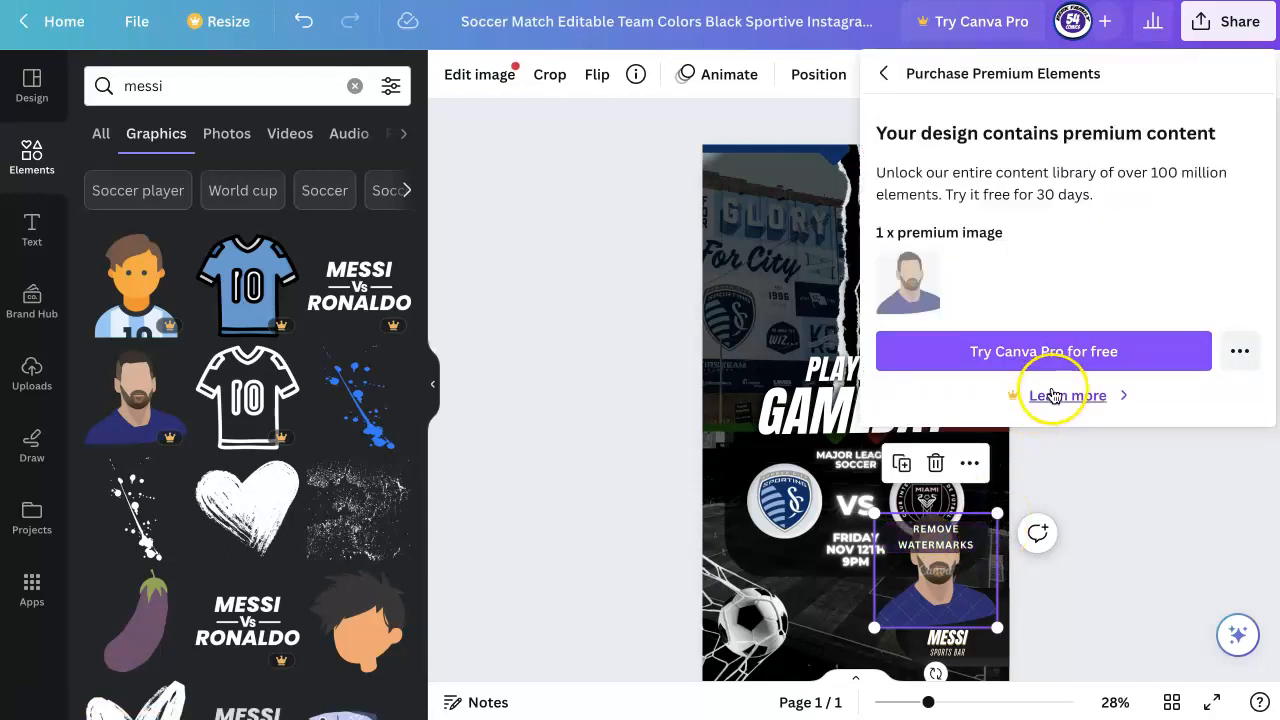
click(1086, 536)
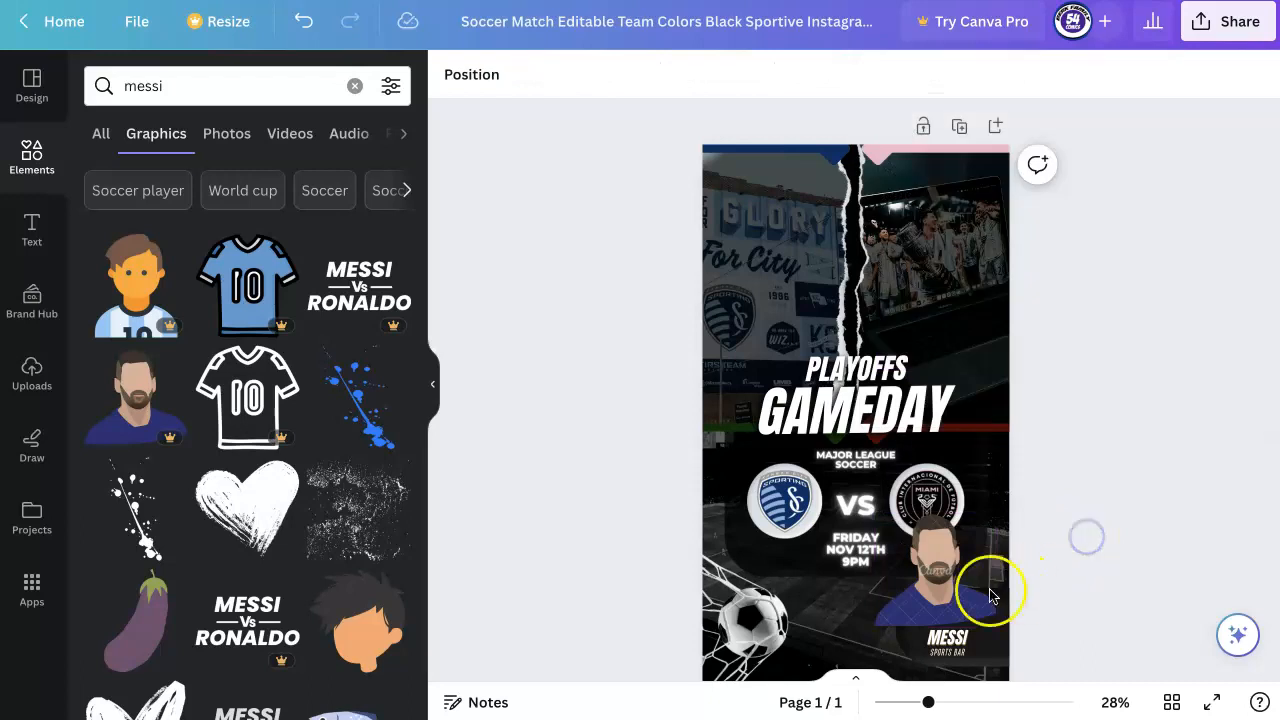
- Remove the bearded man graphic and restore the original BORCELLE sports bar logo by undoing its edits
click(945, 609)
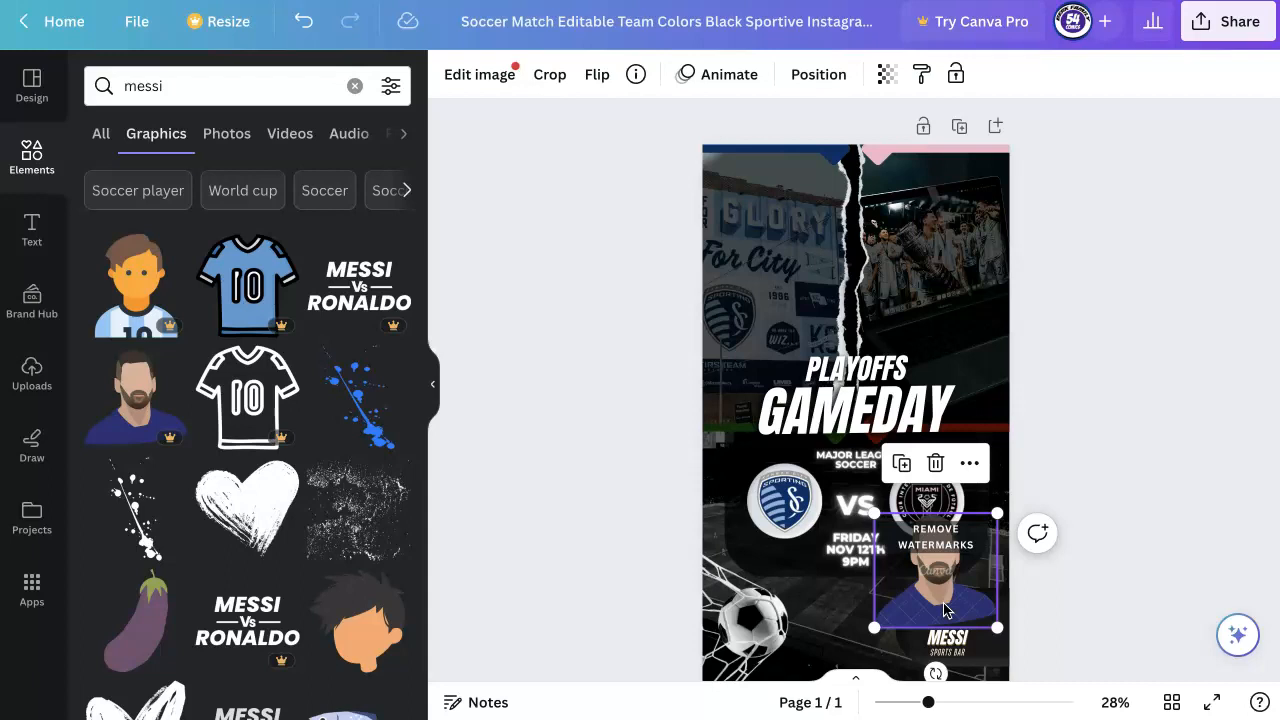
key(Delete)
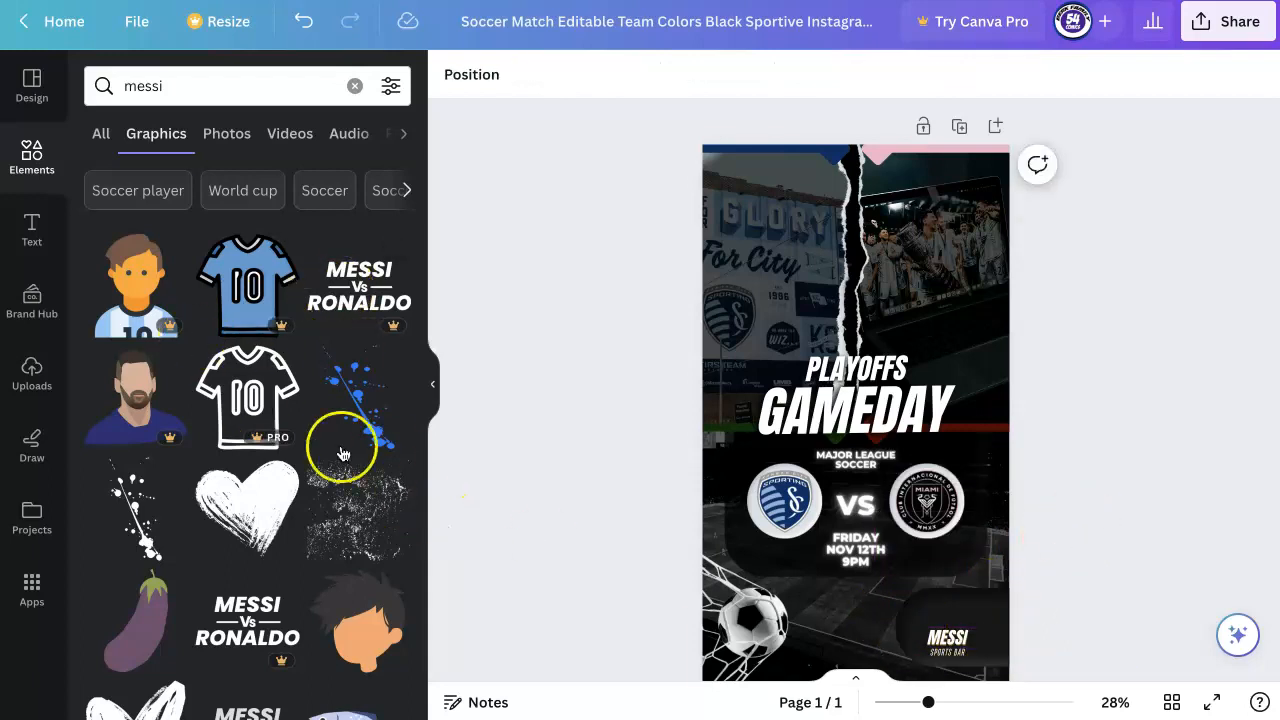
key(ctrl+z)
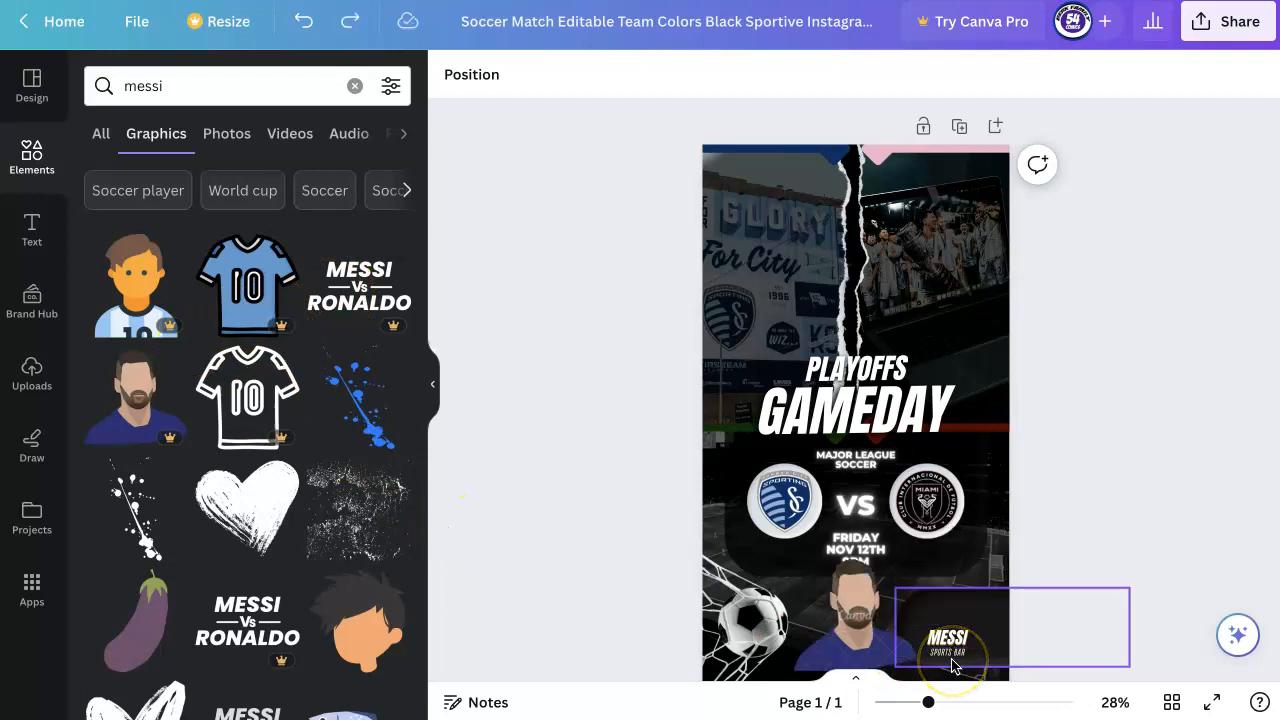
click(872, 622)
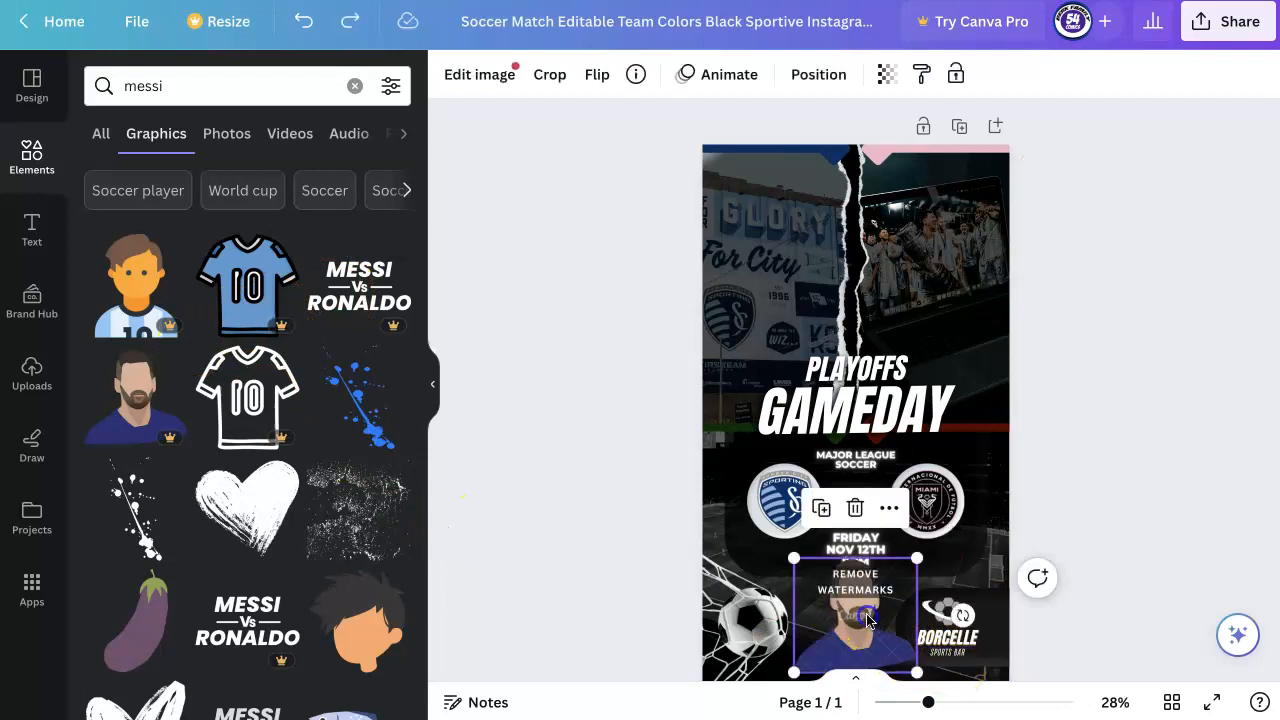
key(Delete)
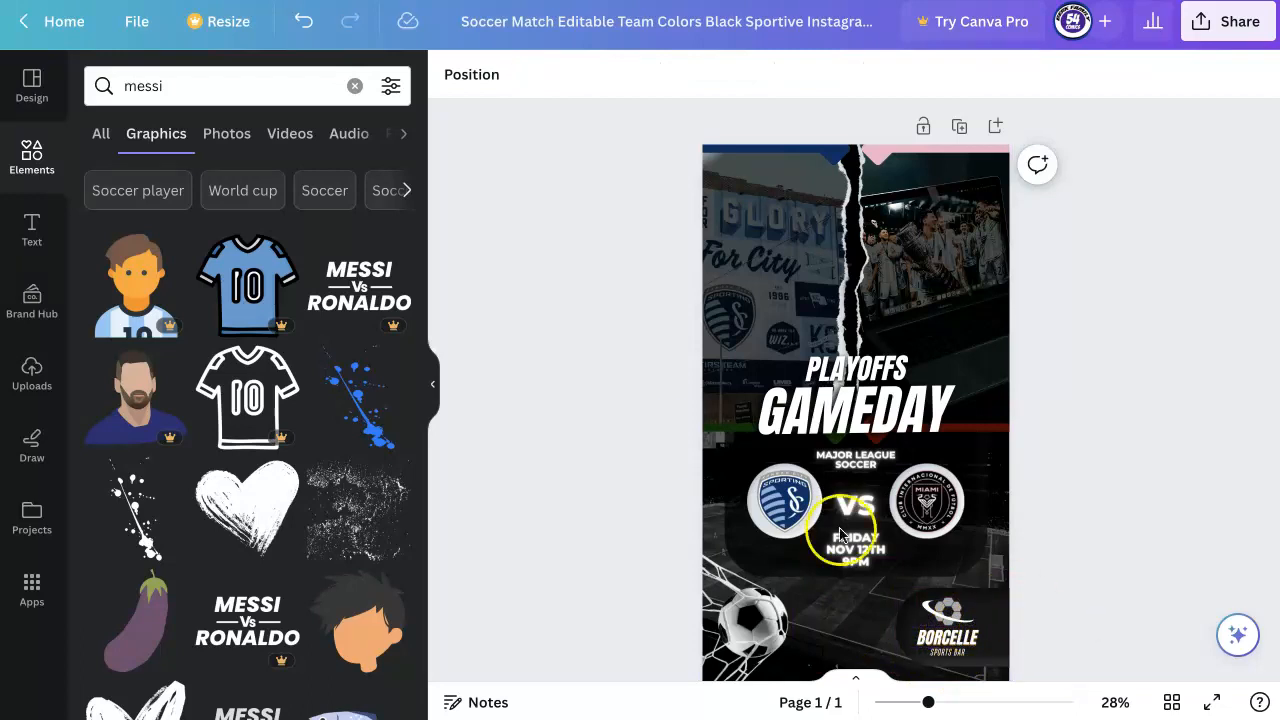
- Browse the text font combinations and try to add the yellow triple "SALE" style
click(31, 230)
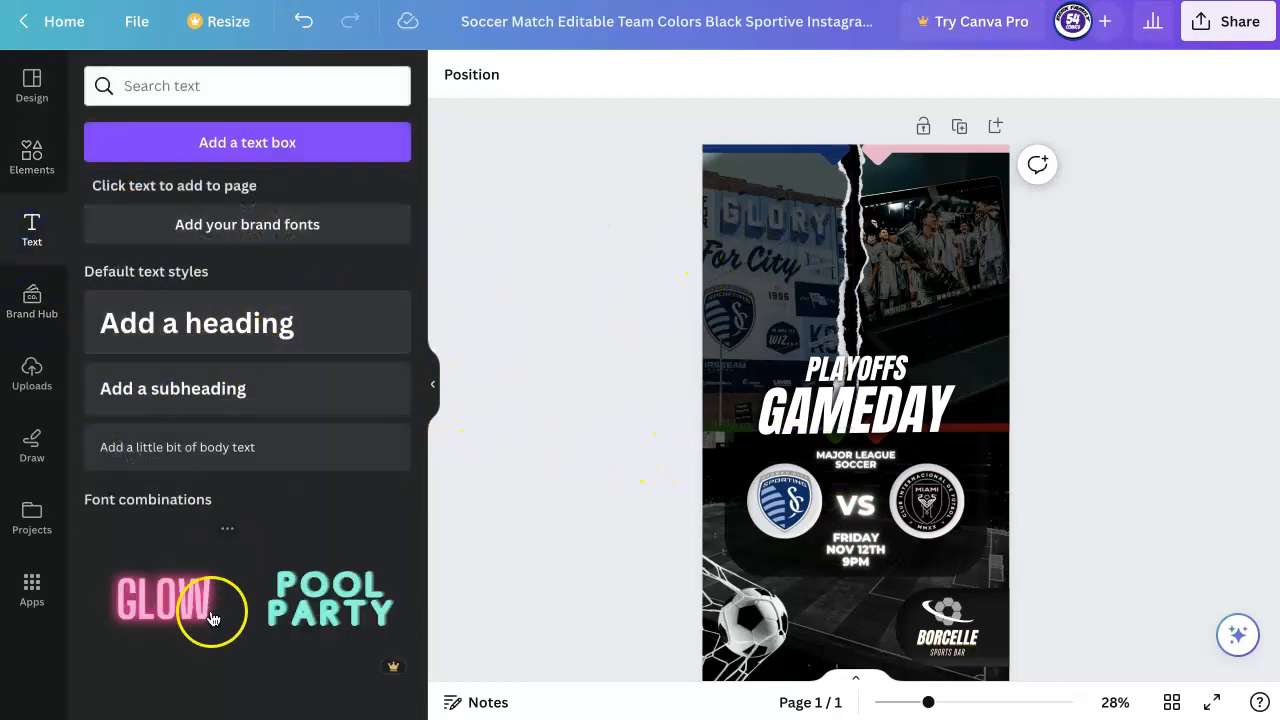
scroll(212, 590, down, 1)
scroll(217, 574, down, 5)
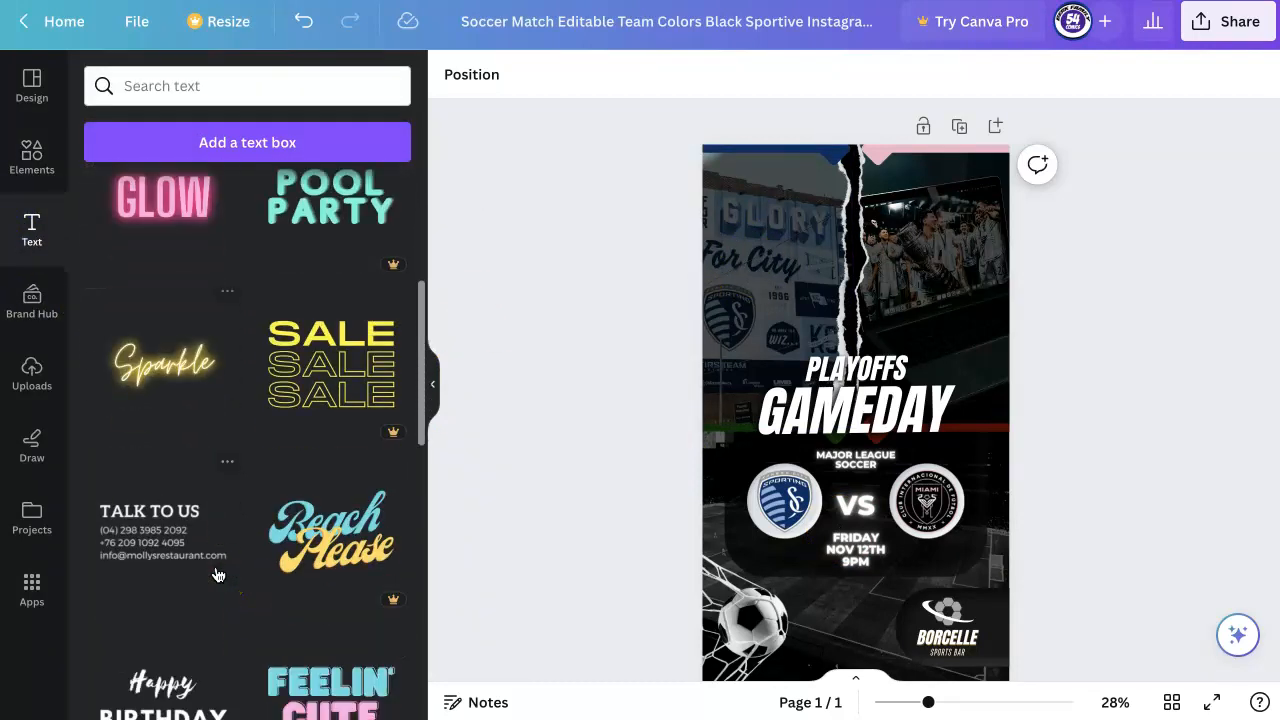
scroll(217, 574, down, 3)
scroll(214, 571, up, 4)
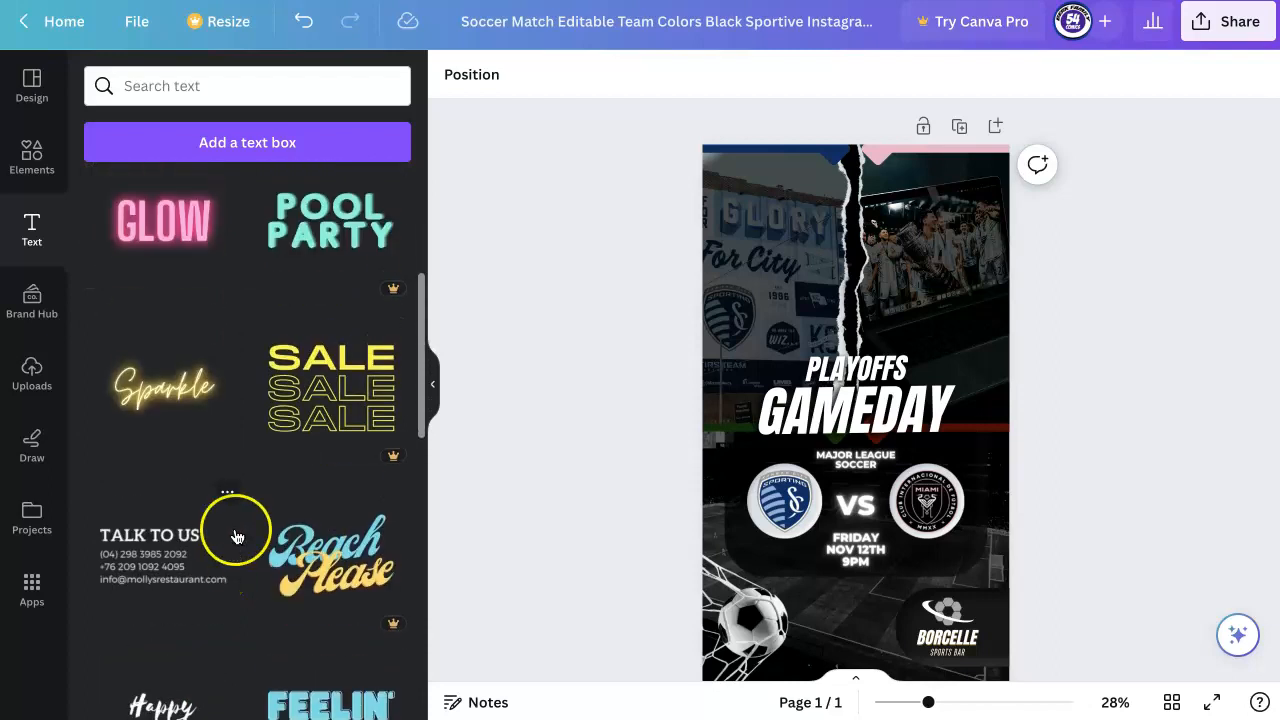
click(340, 409)
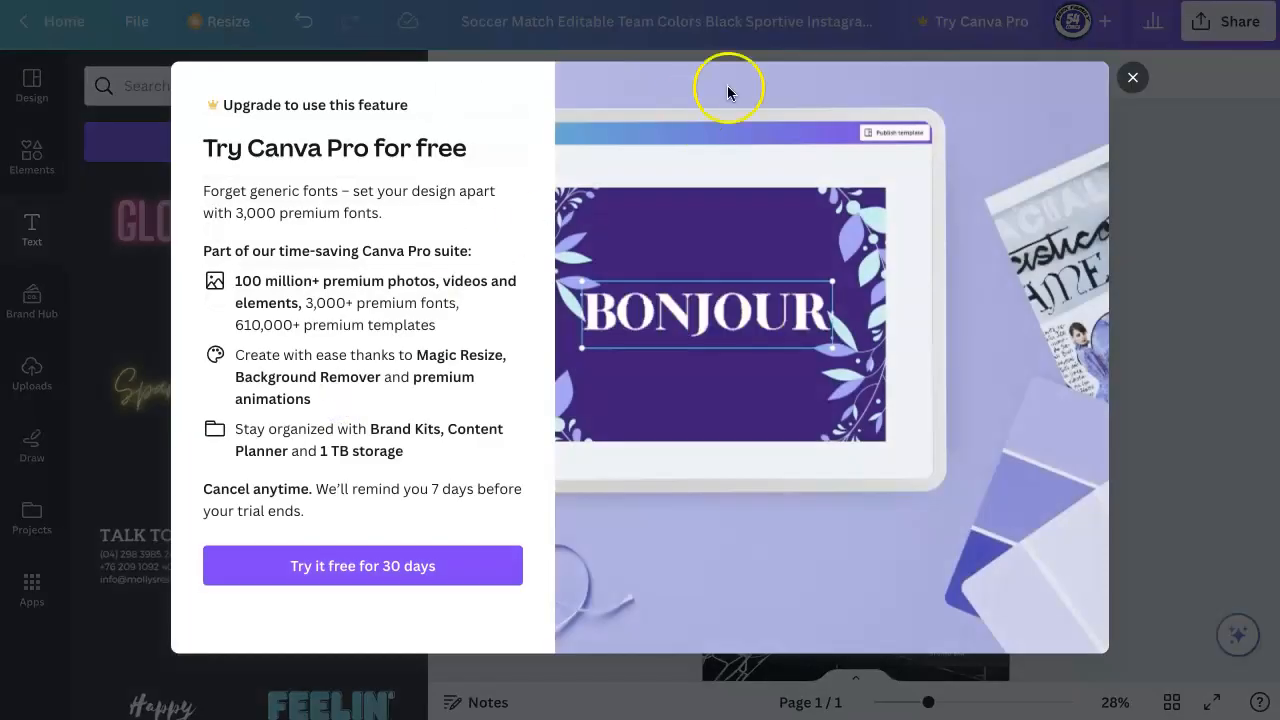
click(1132, 80)
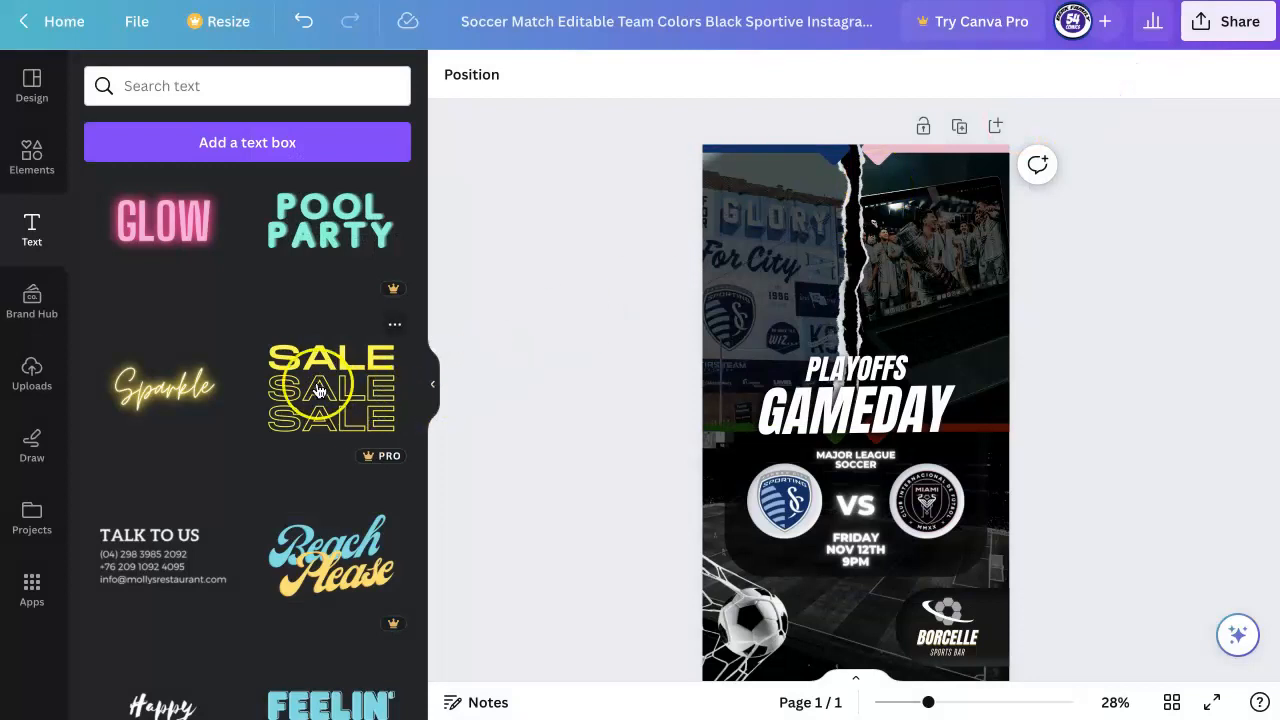
- Find the yellow "HUGE SALE" font combination further down the text styles and add it to the design
scroll(290, 420, down, 2)
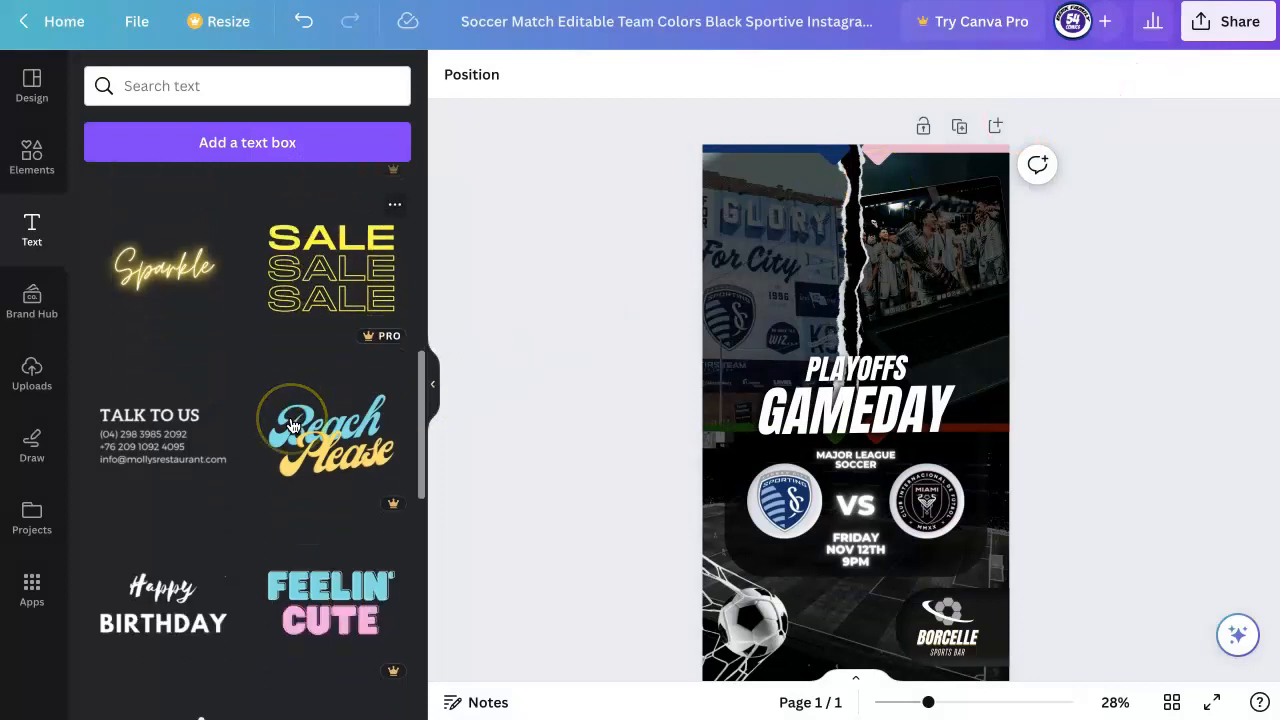
scroll(290, 425, down, 6)
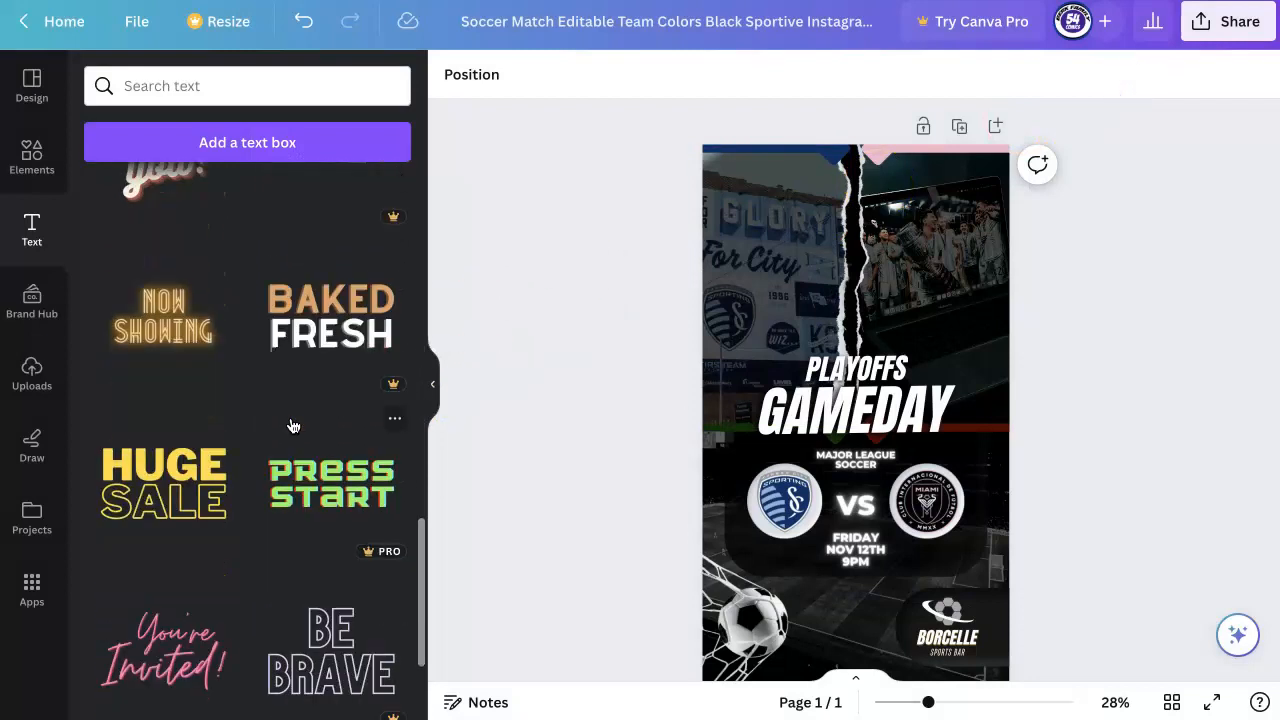
scroll(292, 426, down, 1)
click(188, 392)
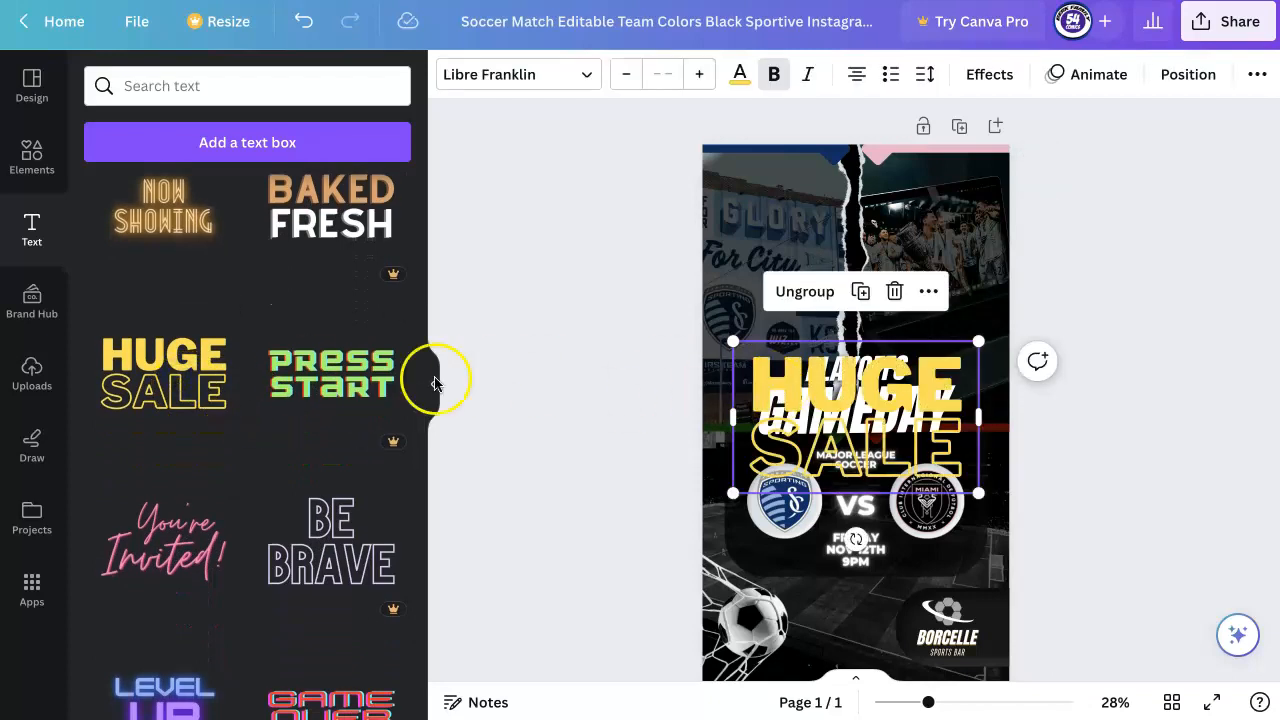
drag(800, 385, 868, 285)
key(Delete)
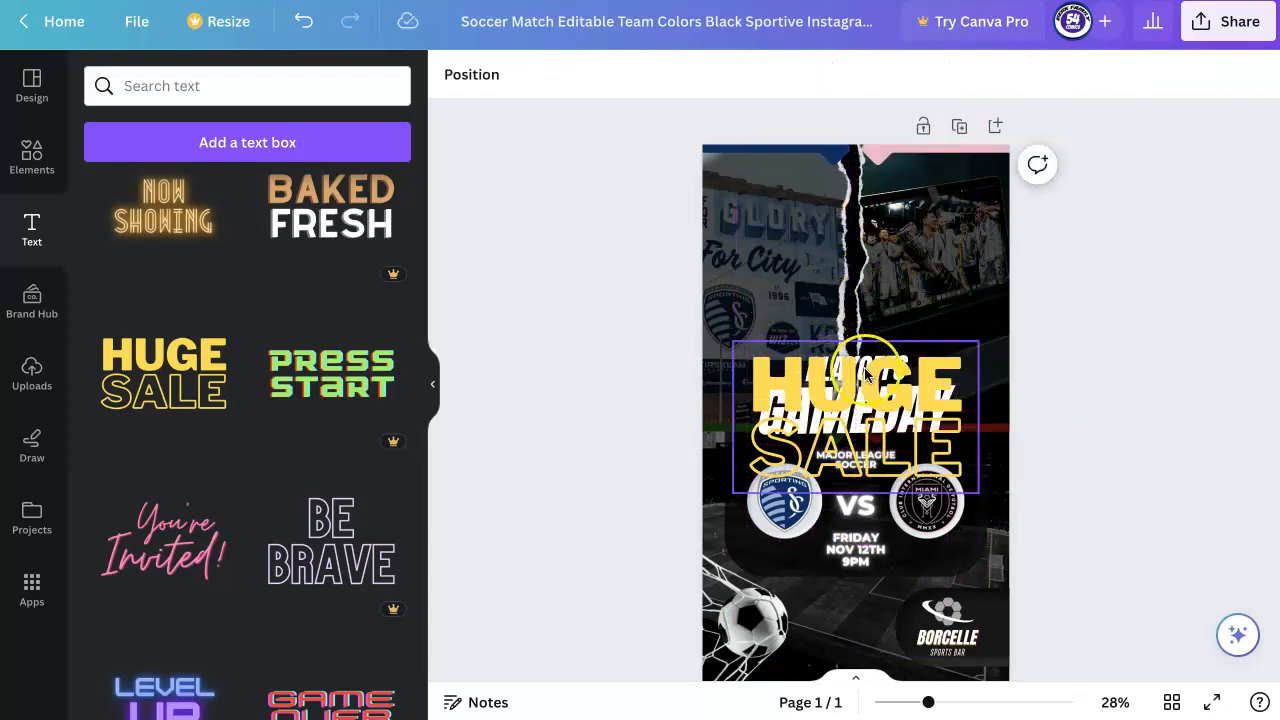
- Shrink the HUGE SALE text group to a font size of about 106 and place it between the soccer ball and the BORCELLE logo
click(873, 378)
drag(872, 374, 878, 253)
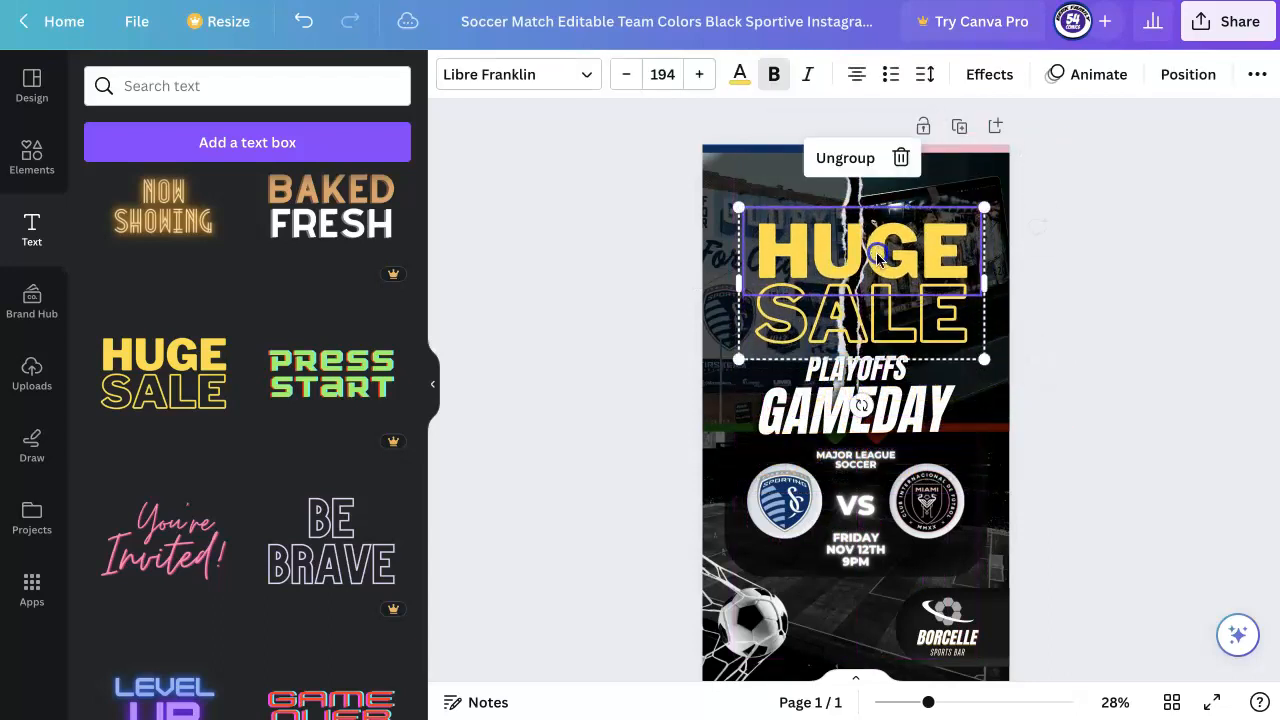
drag(982, 205, 868, 280)
drag(830, 320, 871, 617)
- Change the word "HUGE" in the yellow sale text to "BIG"
double_click(879, 616)
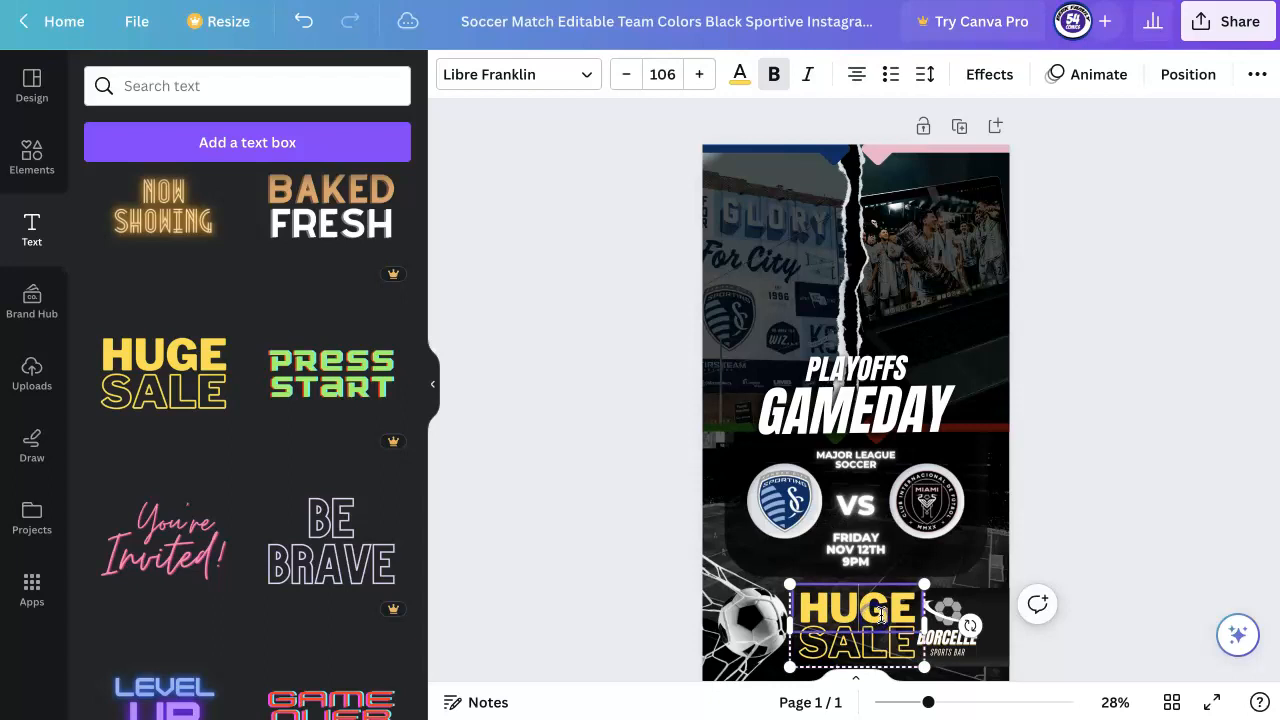
text(BIG)
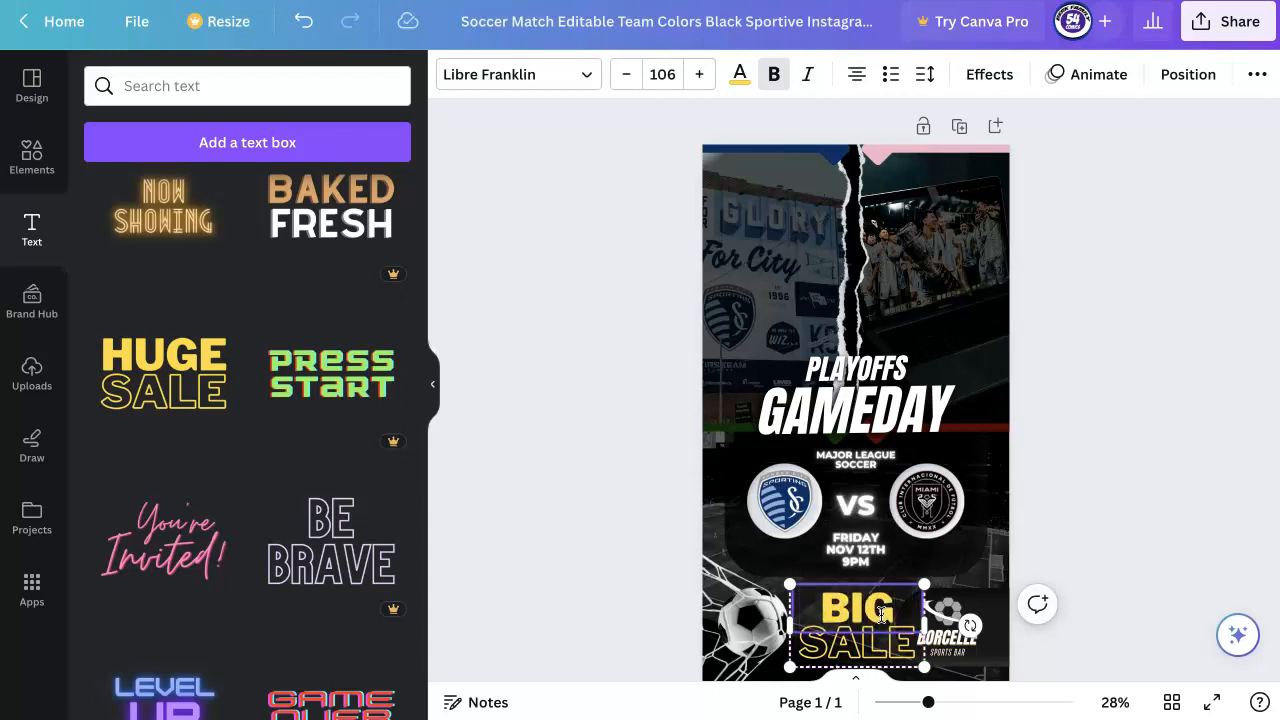
- Replace the outlined word "SALE" beneath "BIG" with "GAME"
click(872, 646)
double_click(872, 646)
text(GAME)
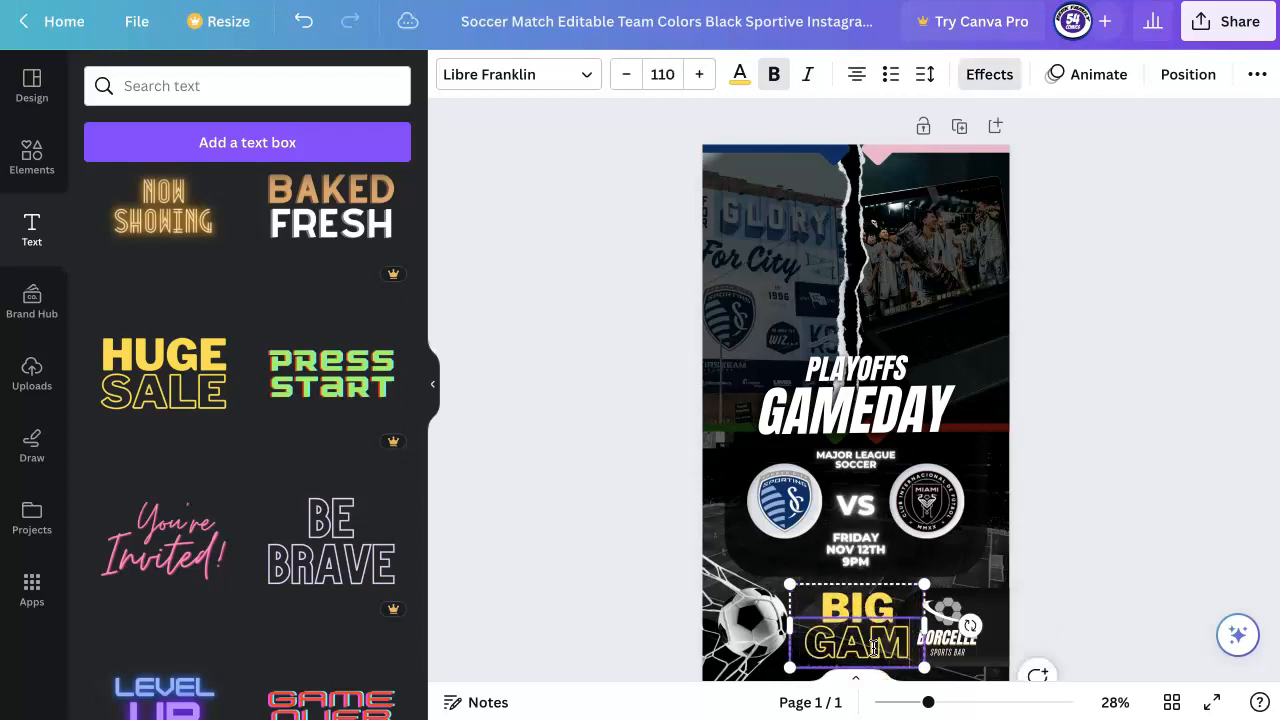
click(1143, 590)
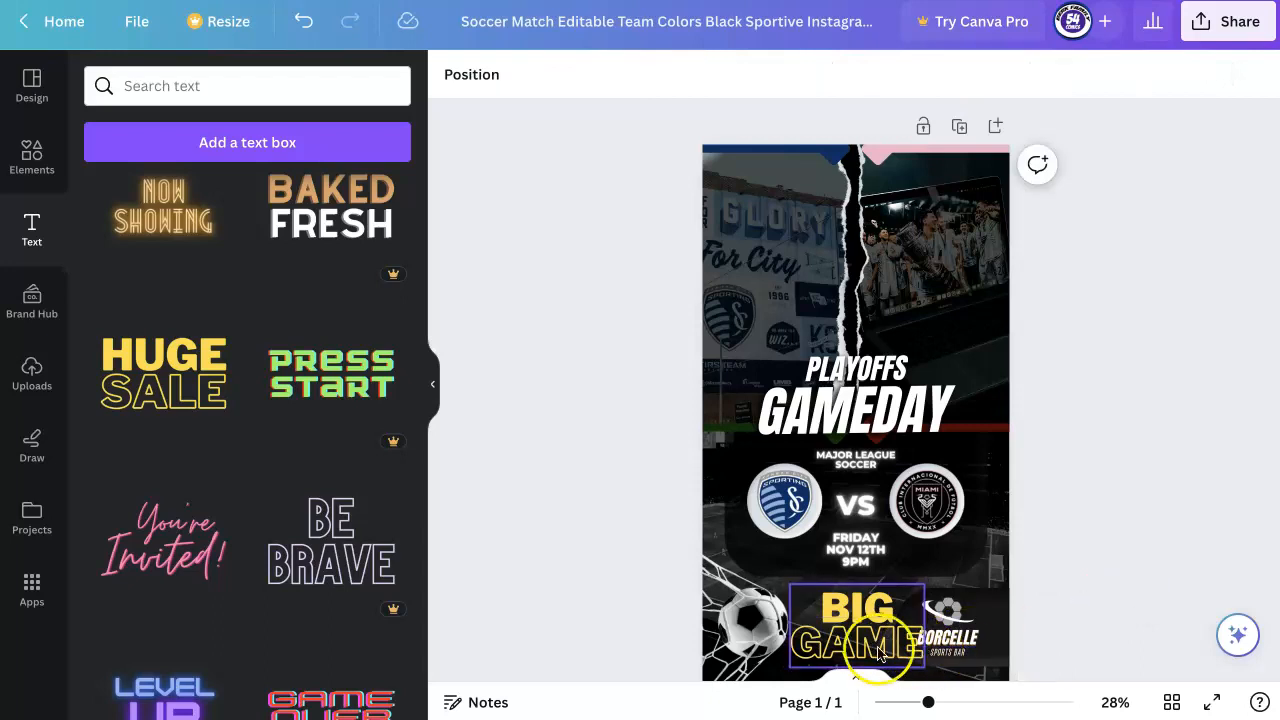
- Recolour the word "BIG" with the dark blue from the document colors
click(880, 612)
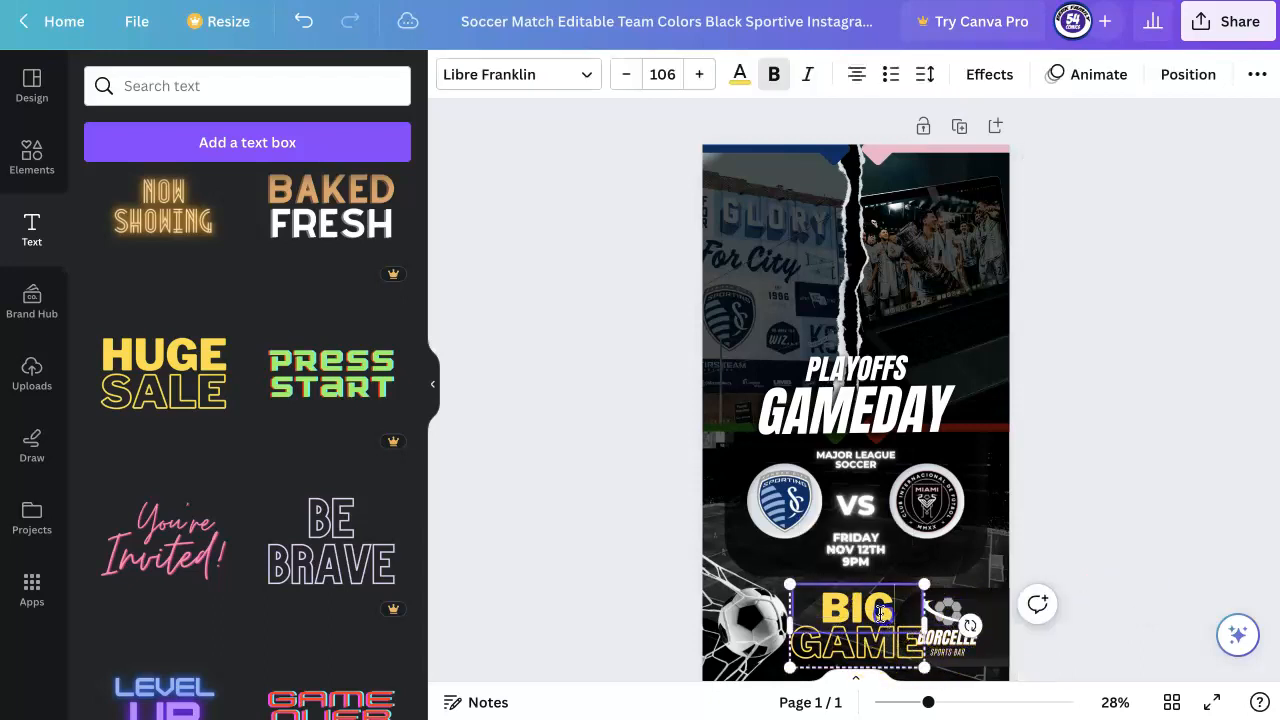
double_click(880, 612)
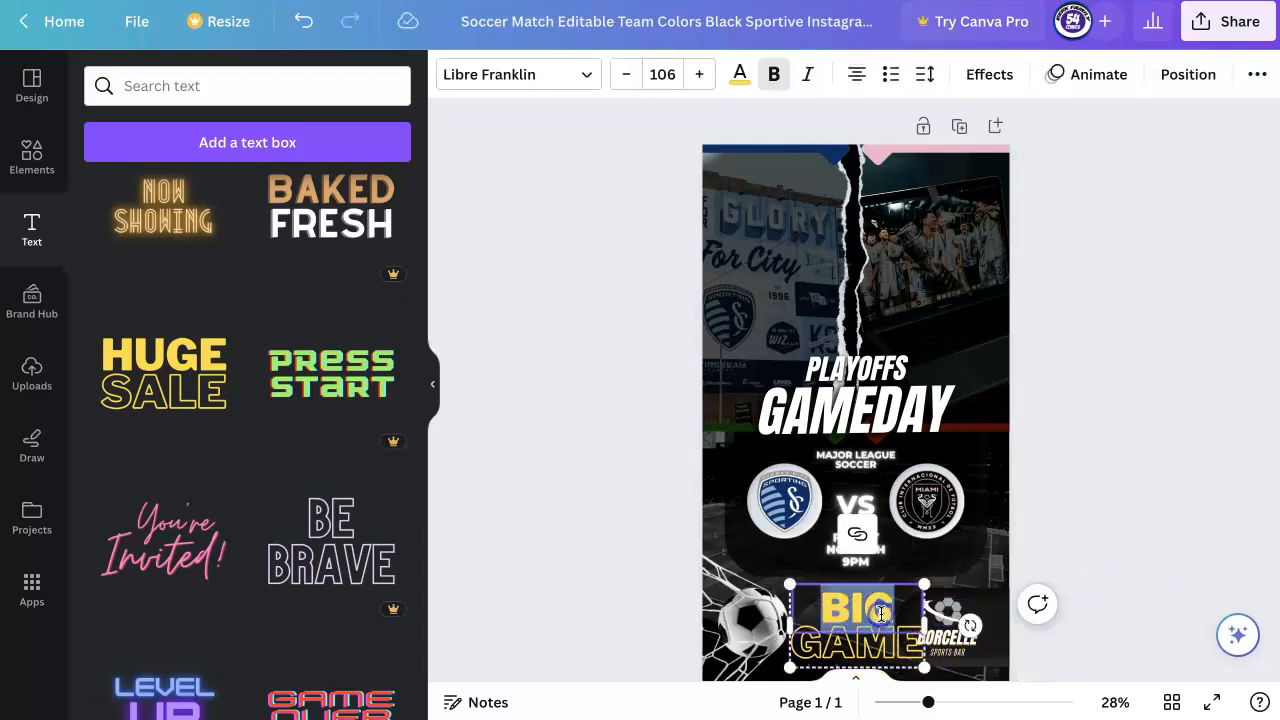
click(739, 74)
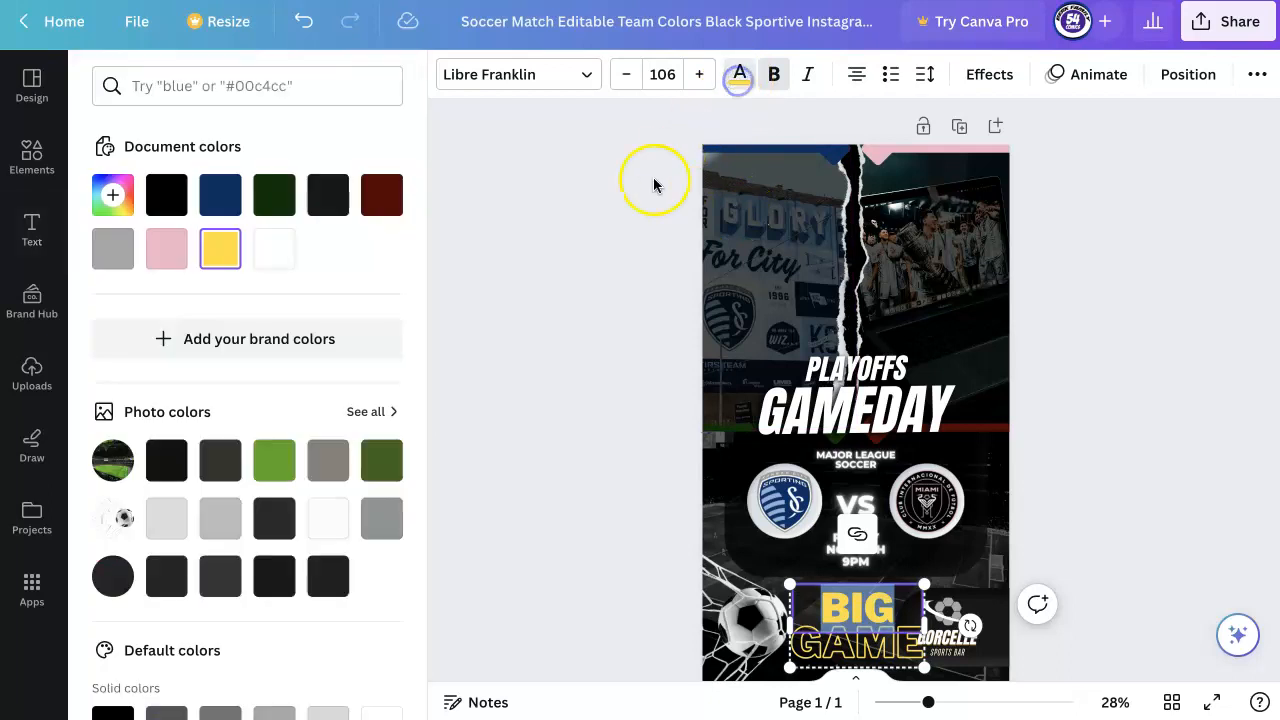
click(222, 195)
click(1086, 490)
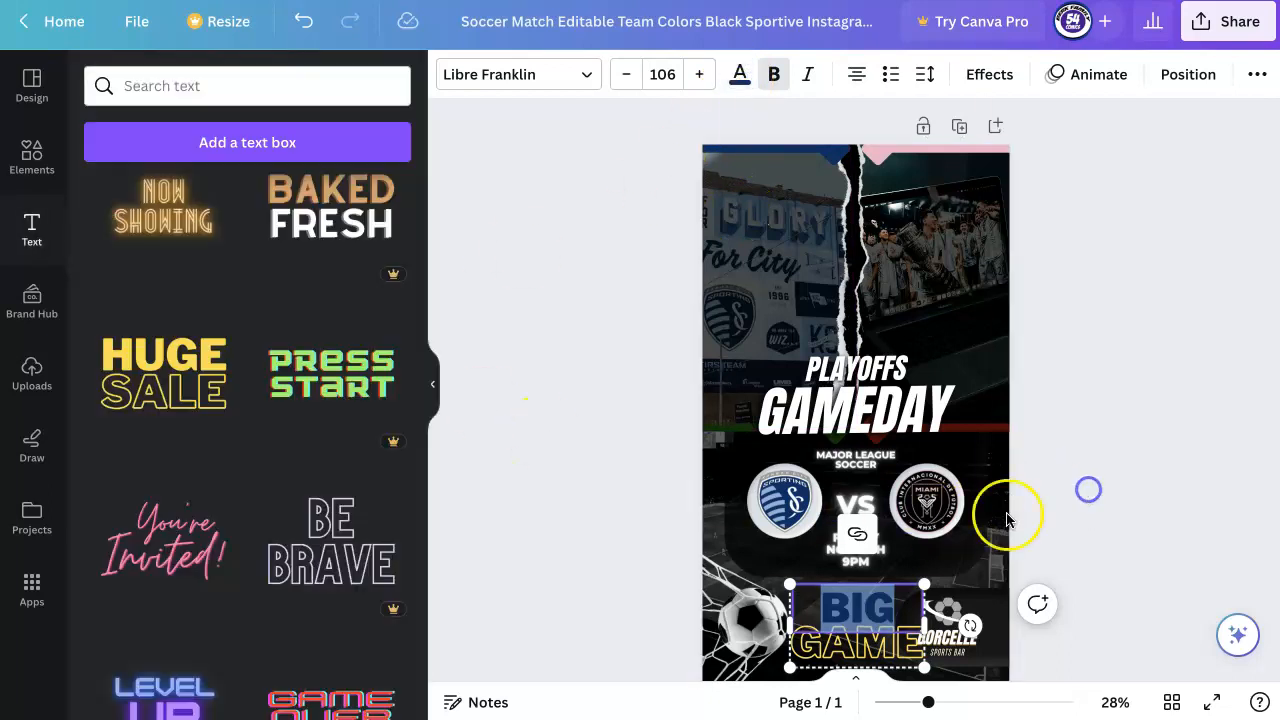
- Recolour the outlined word "GAME" with the white from the document colors
click(845, 657)
double_click(845, 657)
click(739, 74)
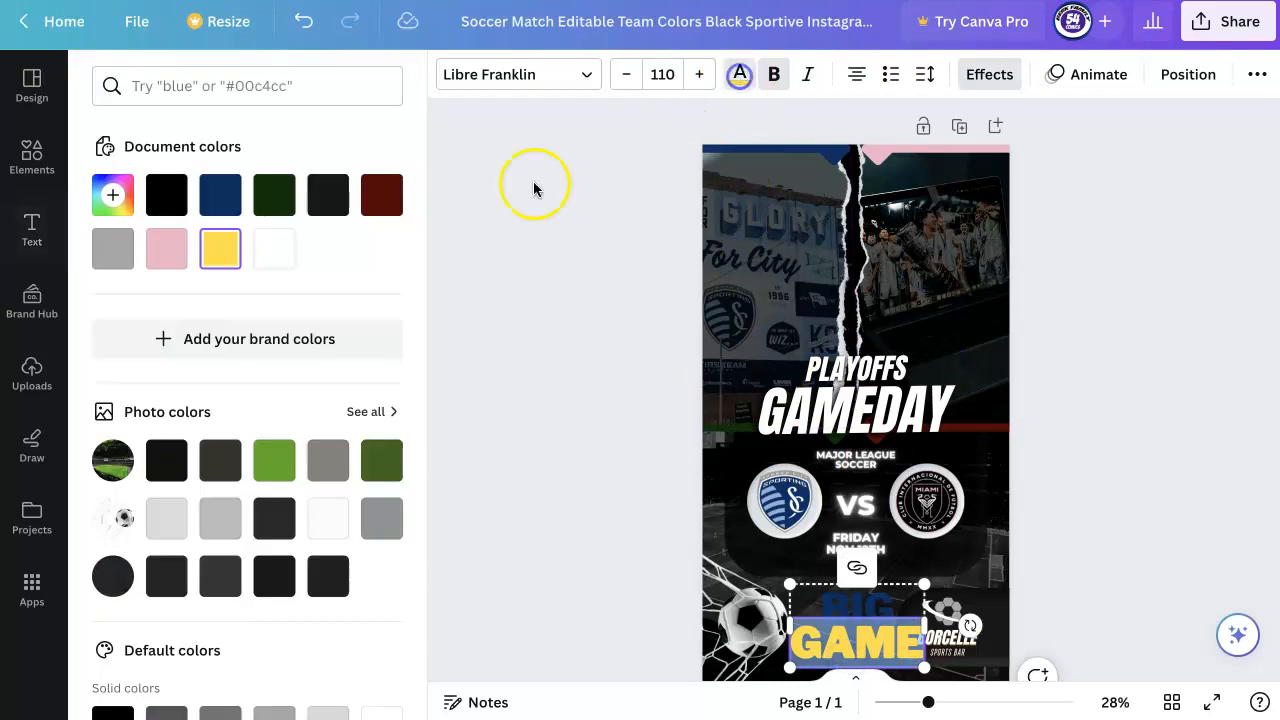
click(272, 250)
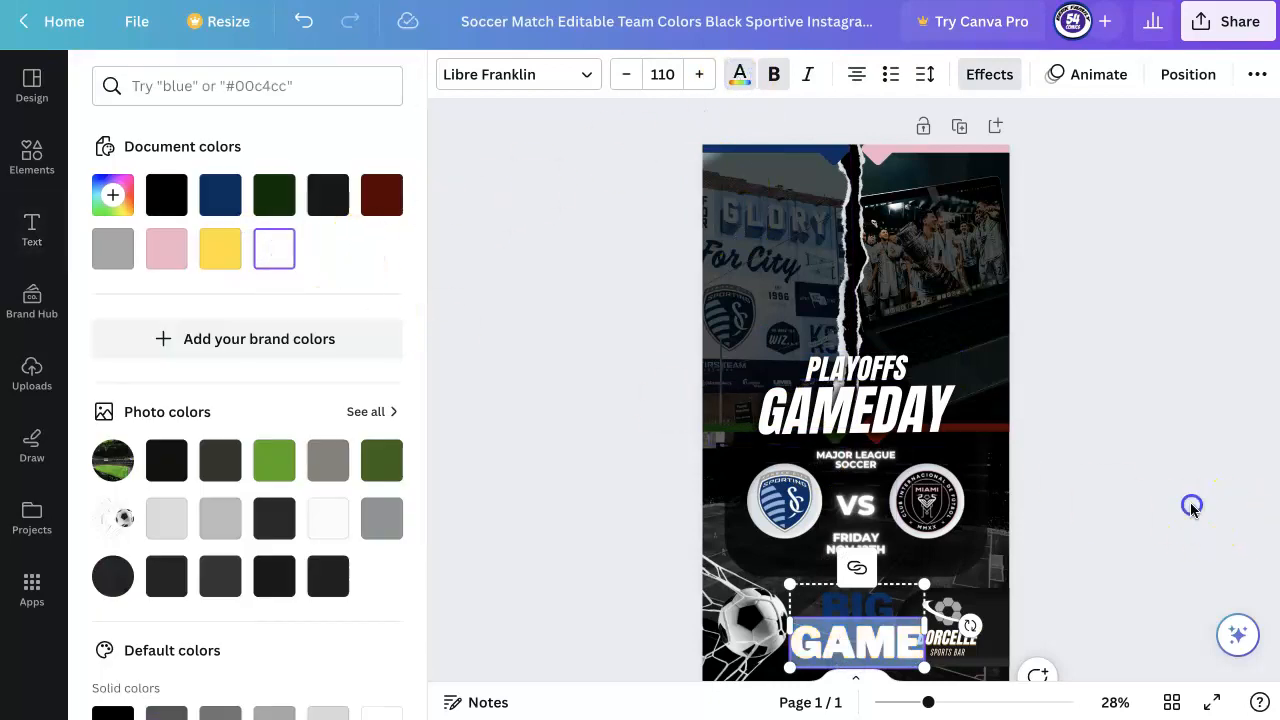
click(1191, 508)
click(1120, 503)
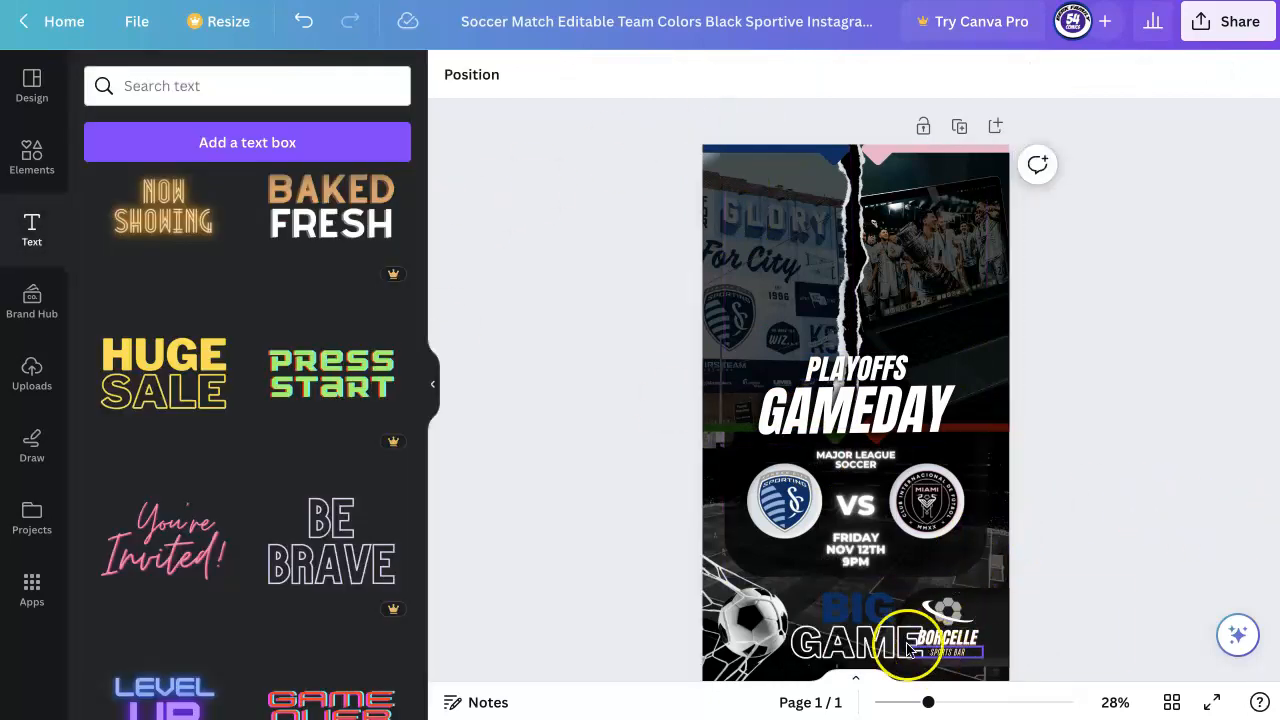
- Delete the sports bar logo, the "BORCELLE" name and the "SPORTS BAR" caption from the design
click(948, 620)
key(Delete)
click(958, 645)
key(Delete)
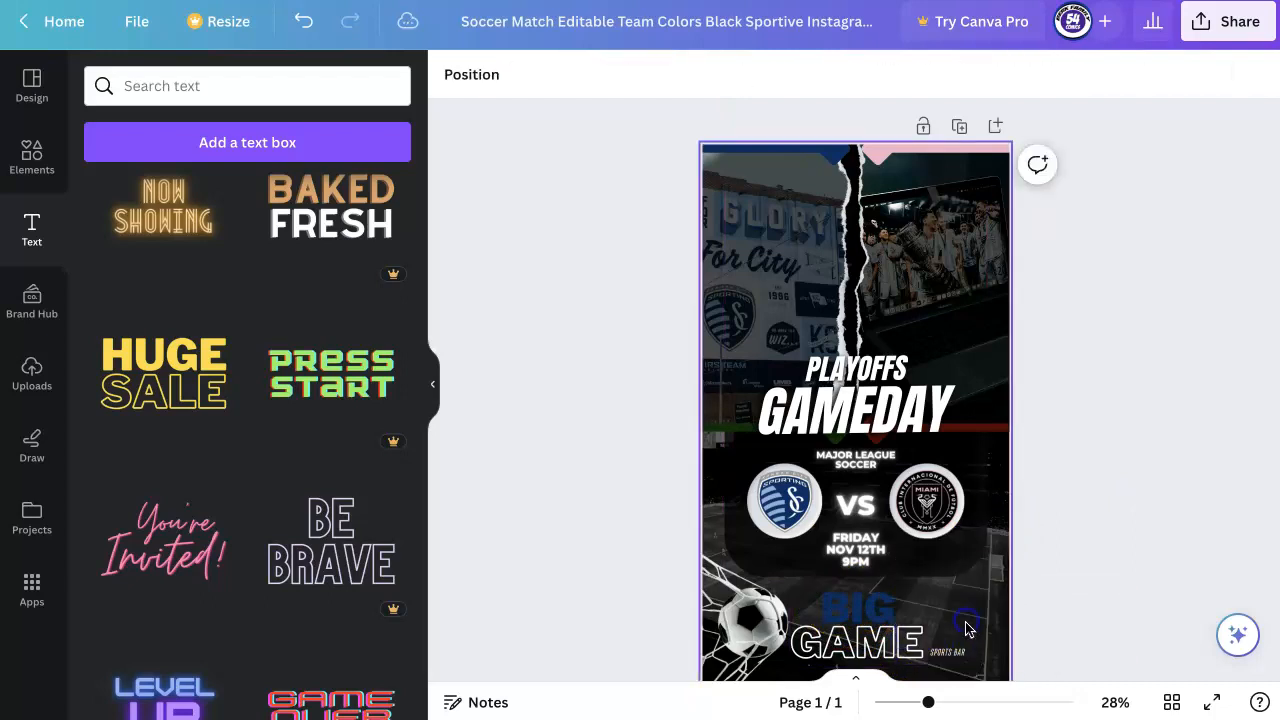
click(970, 654)
key(Delete)
- Shift the soccer ball and net image slightly down and to the left, away from the "GAME" text
drag(749, 621, 741, 628)
click(1118, 528)
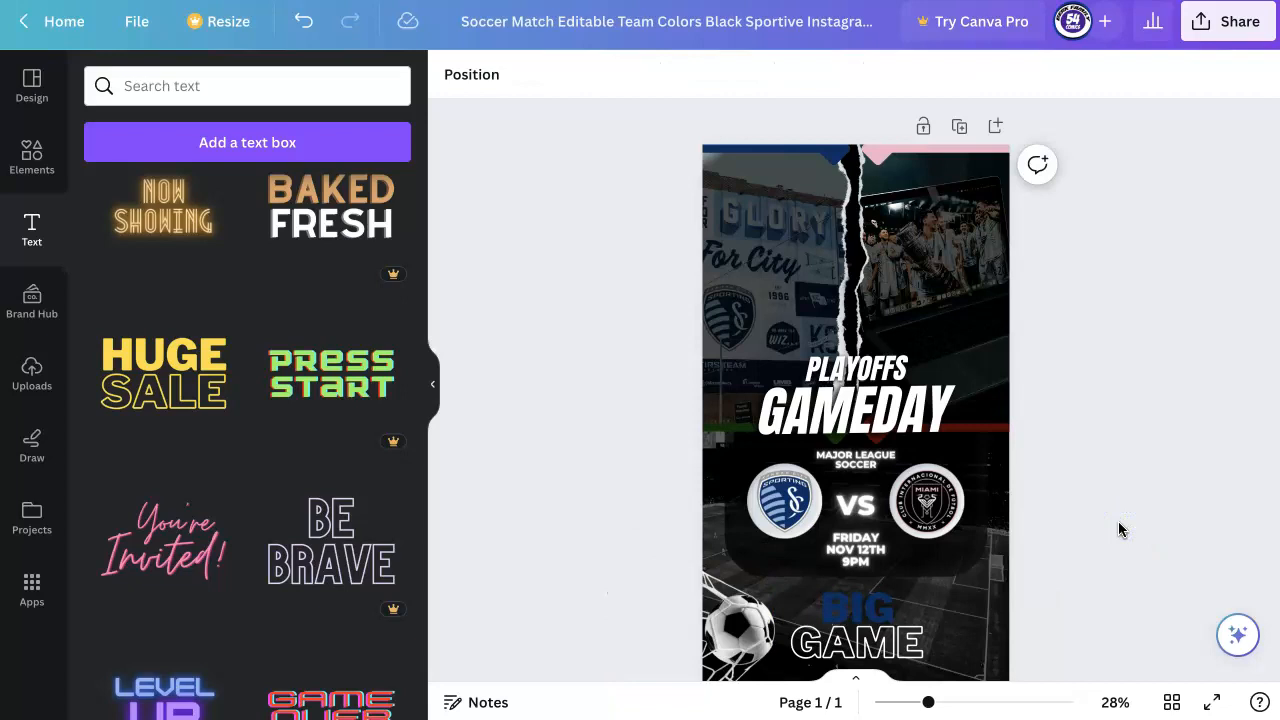
click(905, 478)
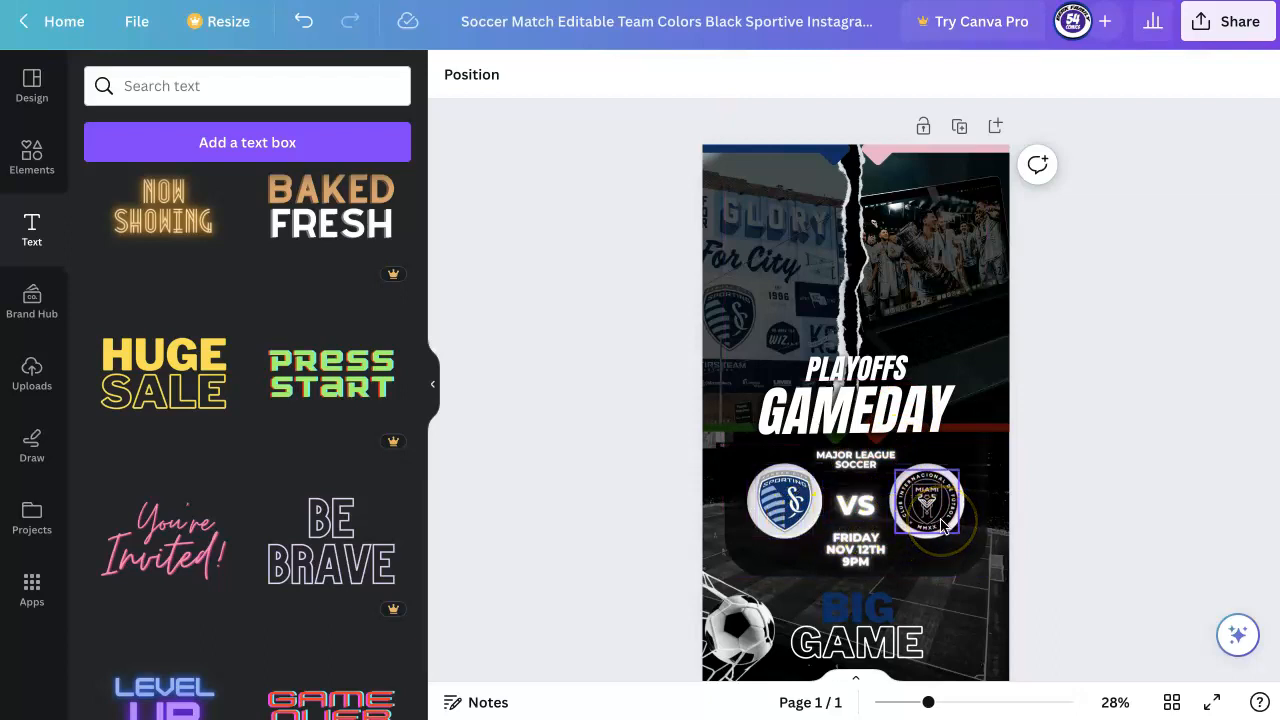
- Try larger font sizes on the "FRIDAY NOV 12TH 9PM" text and settle on 33.3
double_click(873, 563)
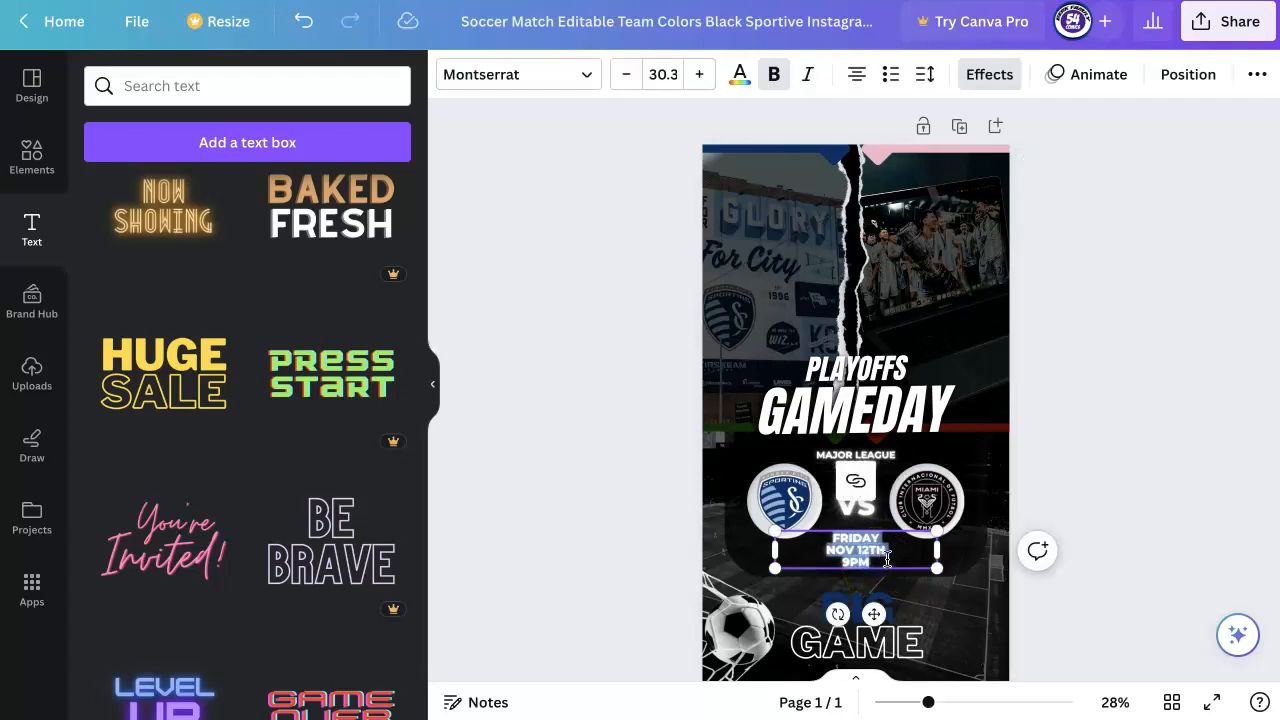
click(702, 75)
click(702, 75)
click(702, 75)
click(702, 75)
click(702, 75)
click(702, 75)
click(703, 75)
click(703, 75)
click(703, 75)
click(703, 75)
click(703, 75)
click(703, 75)
click(703, 75)
click(703, 75)
click(630, 74)
click(630, 74)
click(630, 74)
click(630, 74)
click(630, 74)
click(630, 74)
click(630, 74)
click(630, 74)
click(630, 74)
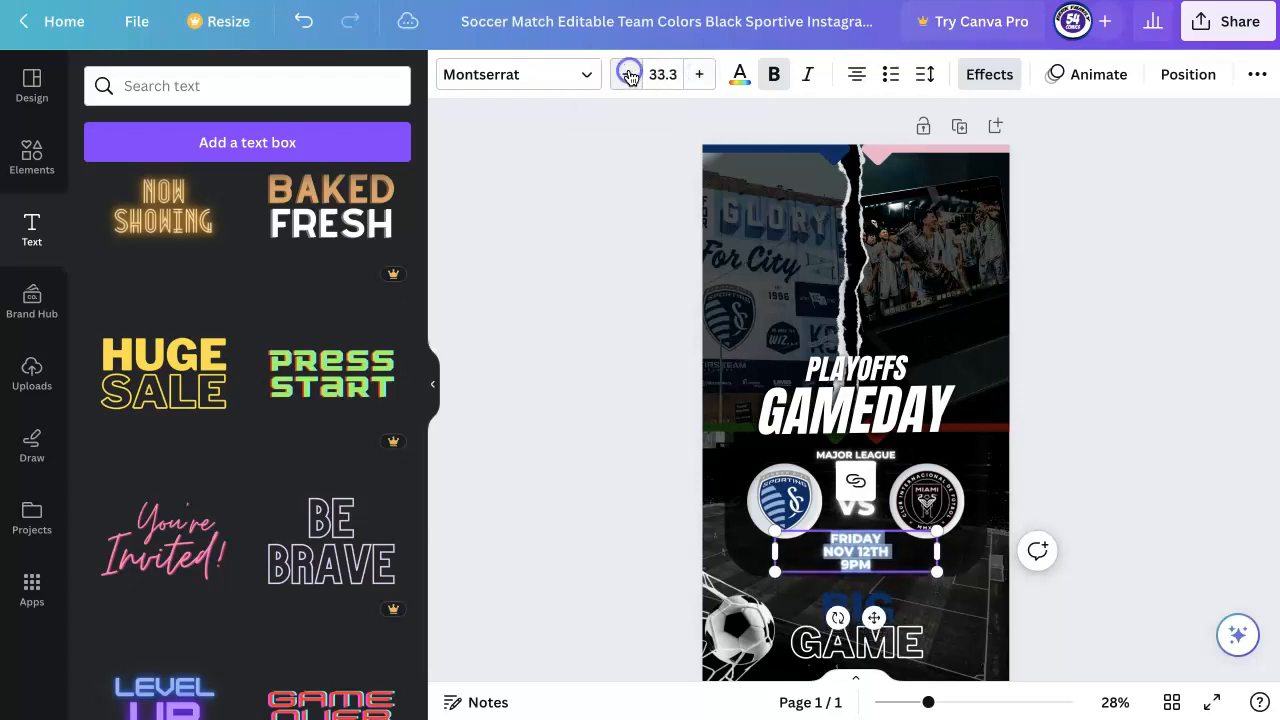
- Try other alignments on the "FRIDAY NOV 12TH 9PM" text and return it to centred
click(857, 76)
click(857, 77)
click(857, 76)
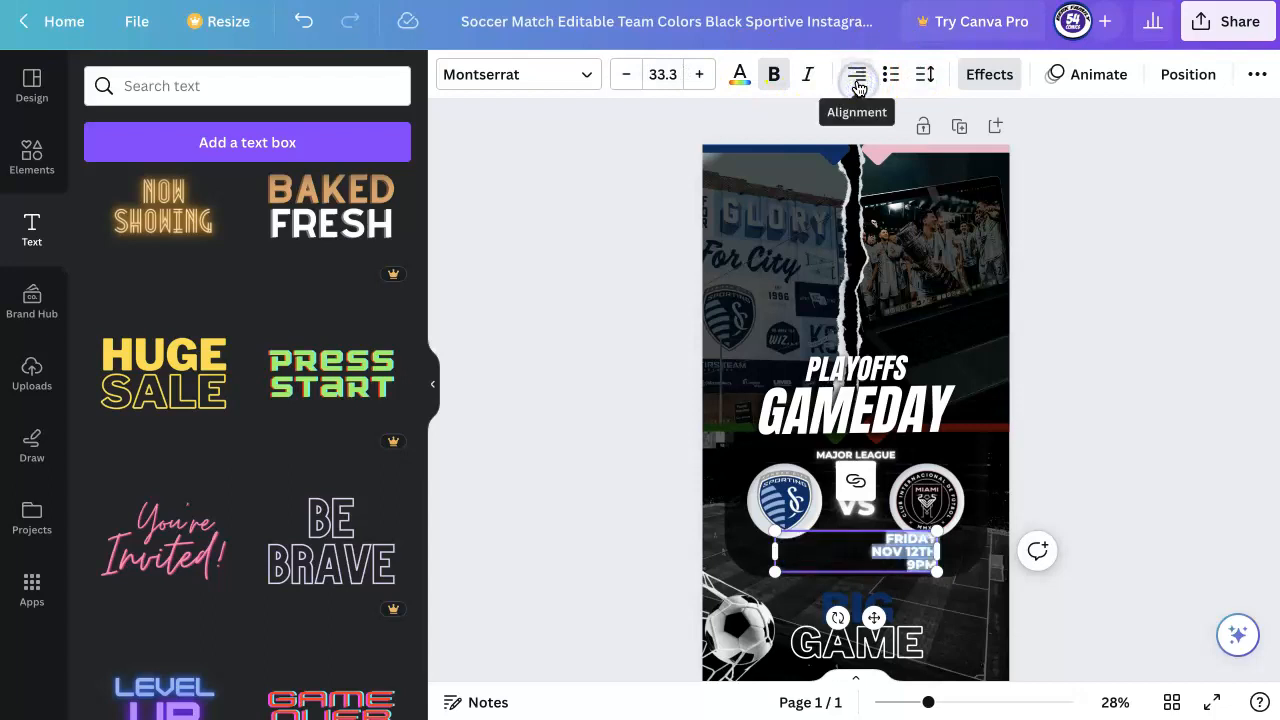
click(857, 76)
click(1118, 376)
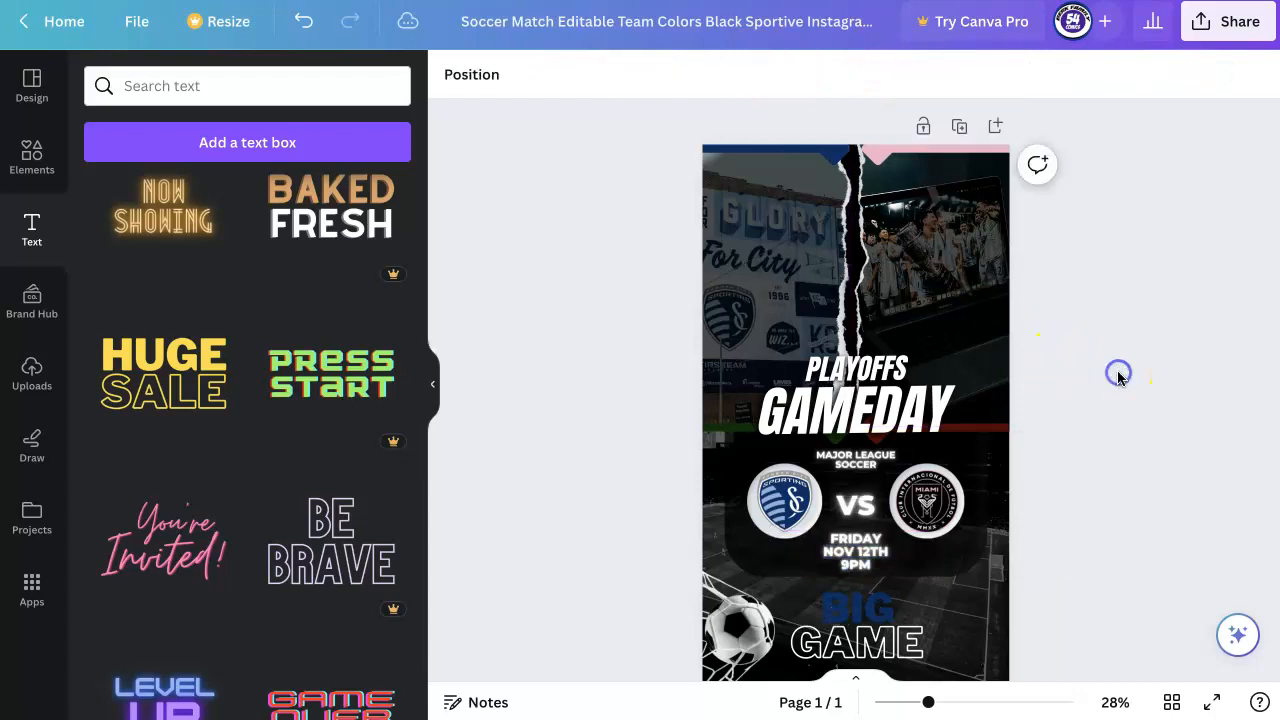
- Apply the Fade photo animation to the Sporting crest
click(818, 522)
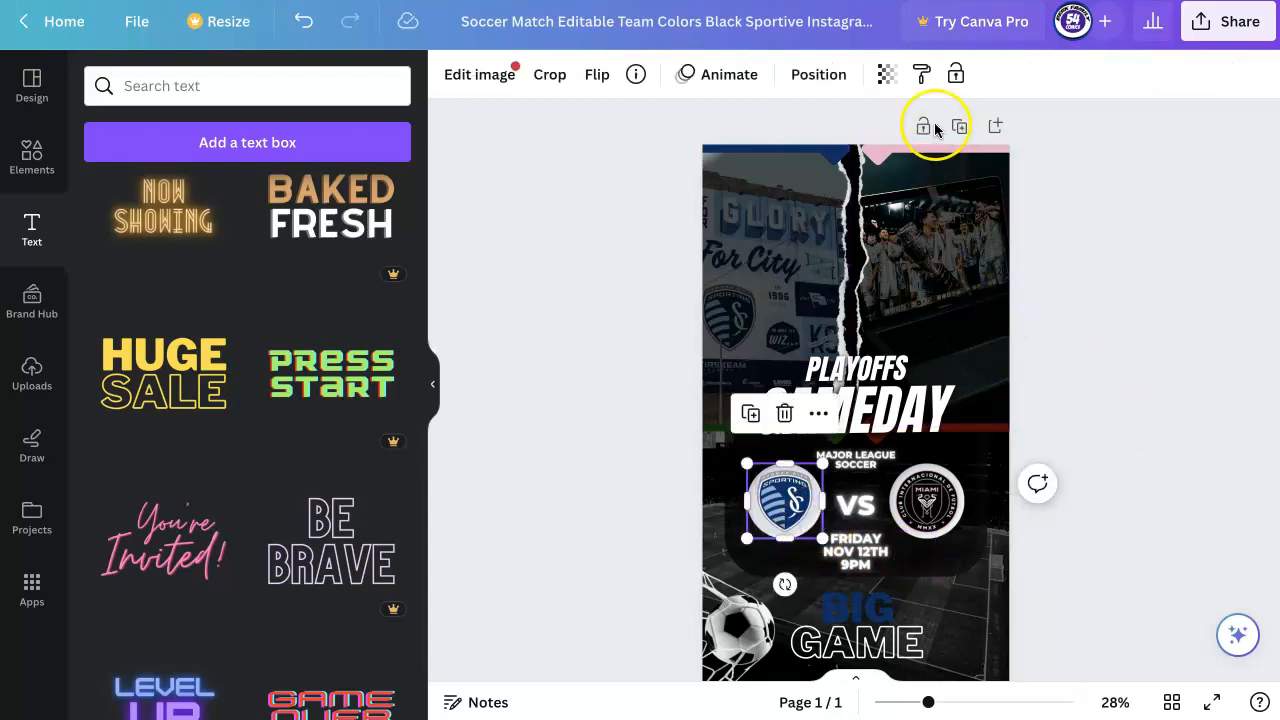
click(887, 80)
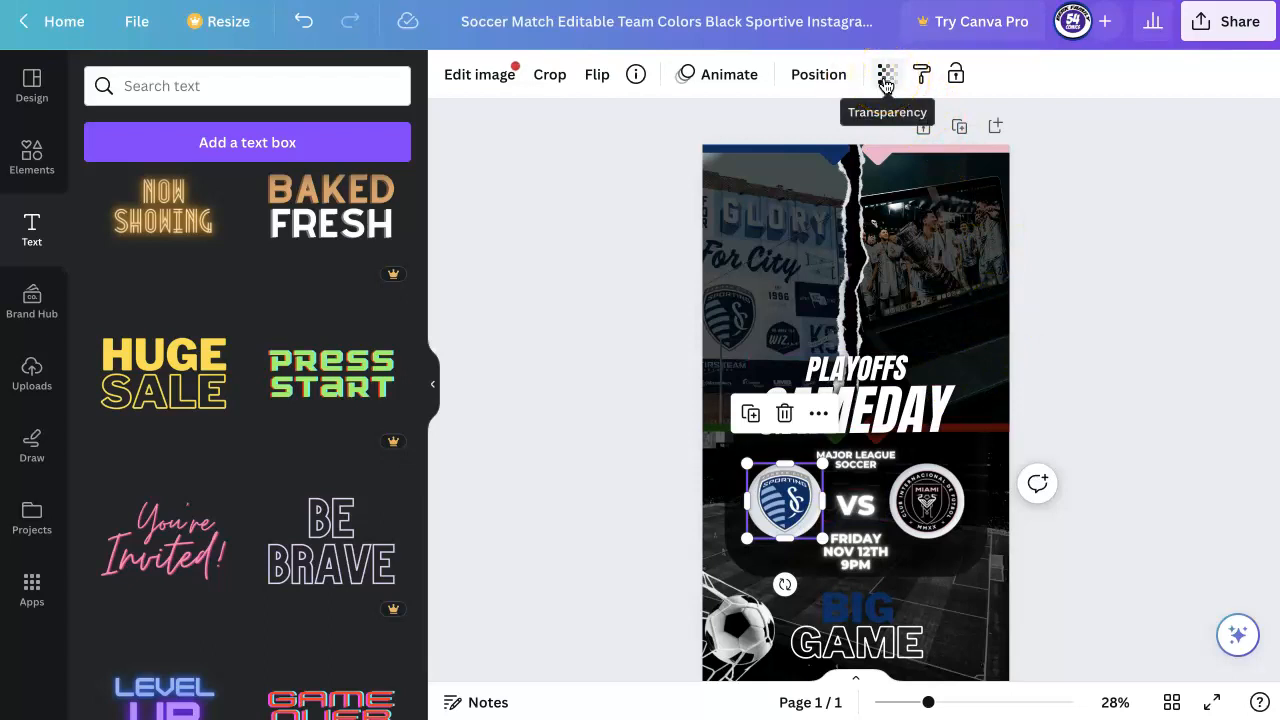
click(748, 77)
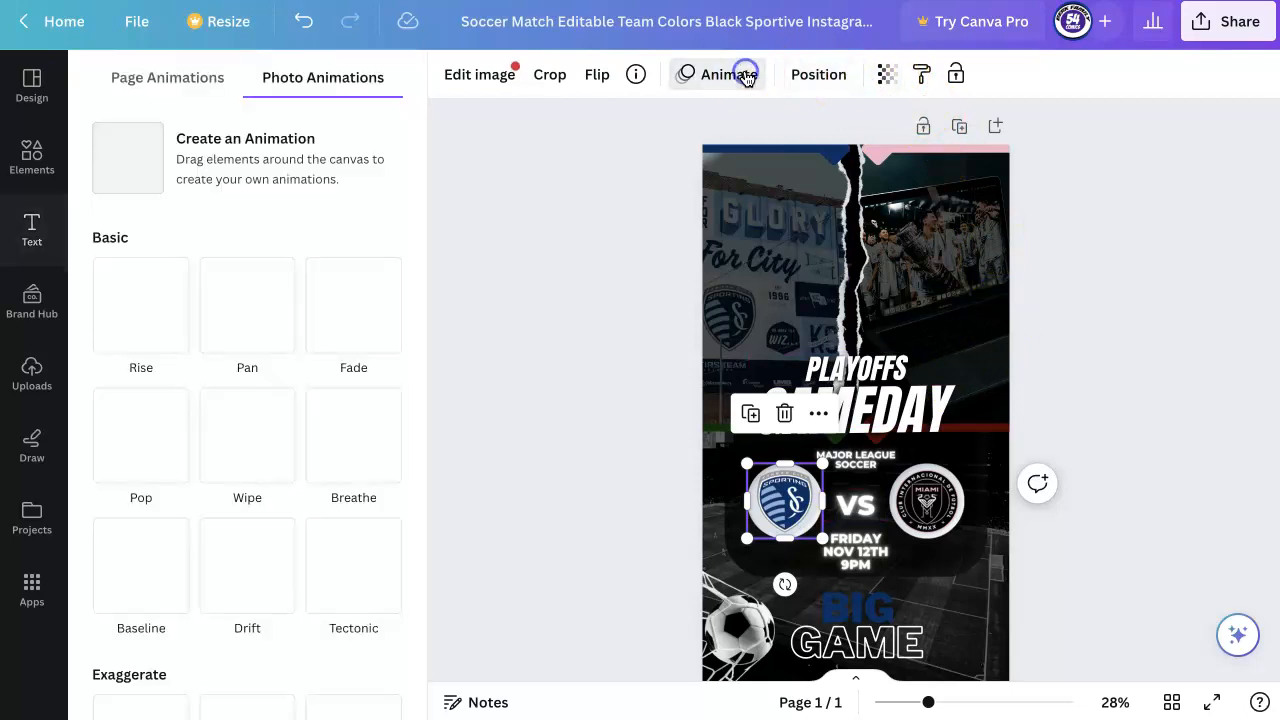
click(376, 322)
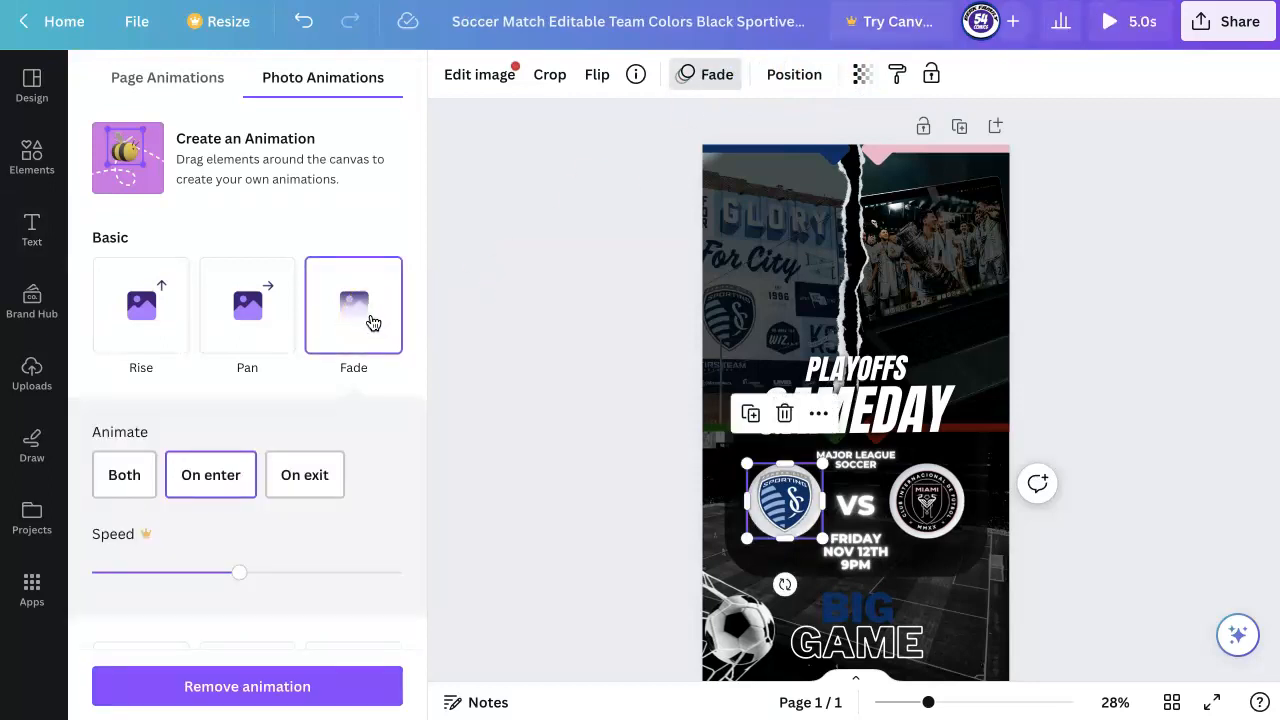
- Look through the further photo animations and apply Photo Flow to the Sporting crest
scroll(246, 503, down, 3)
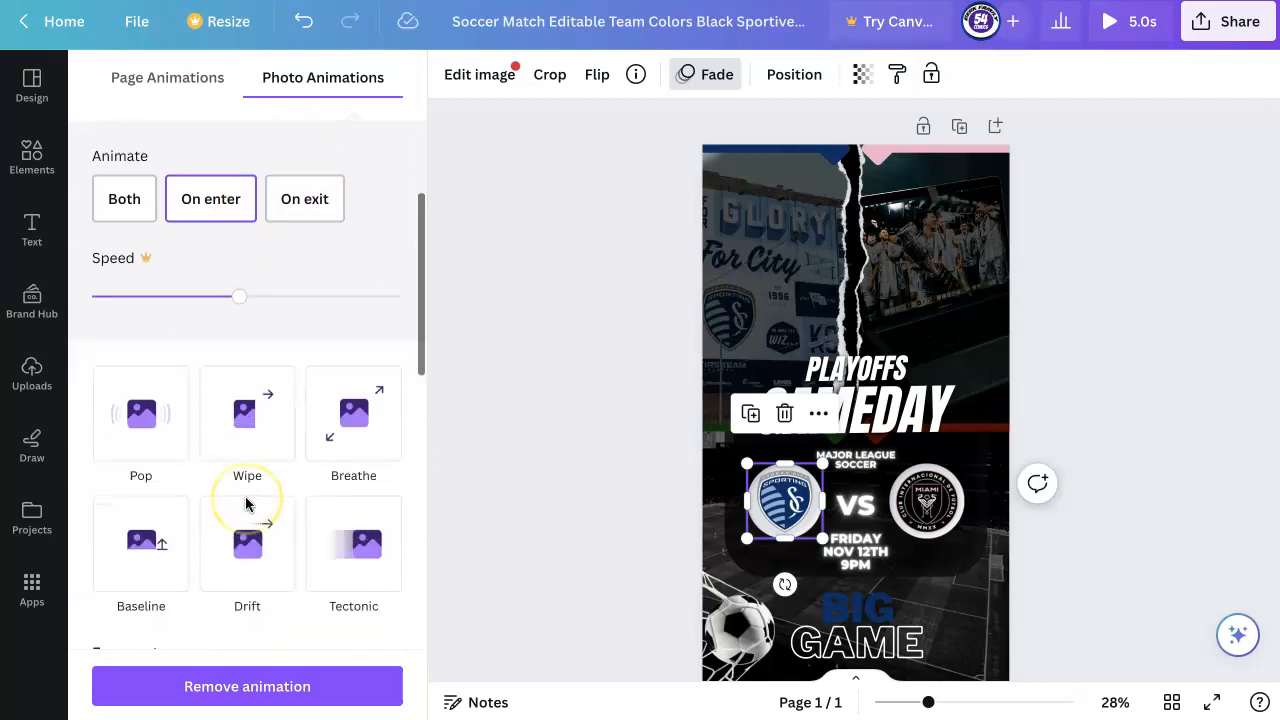
scroll(246, 503, up, 3)
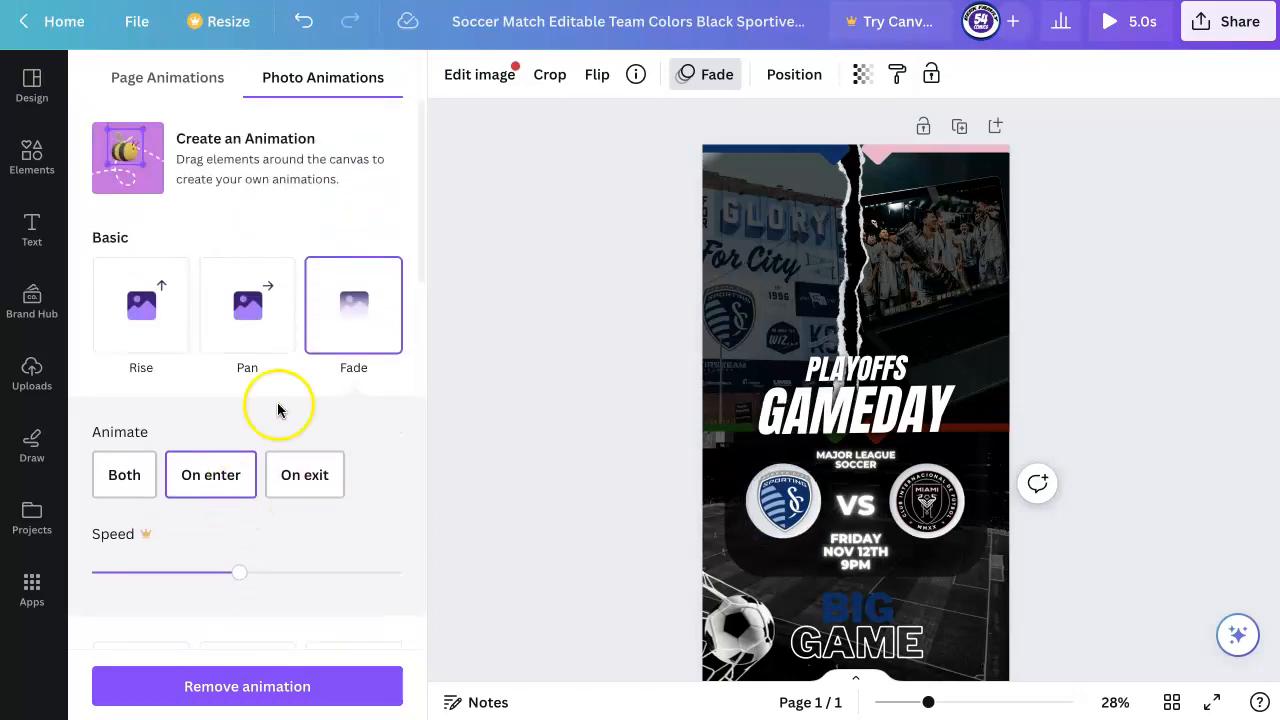
scroll(255, 538, down, 6)
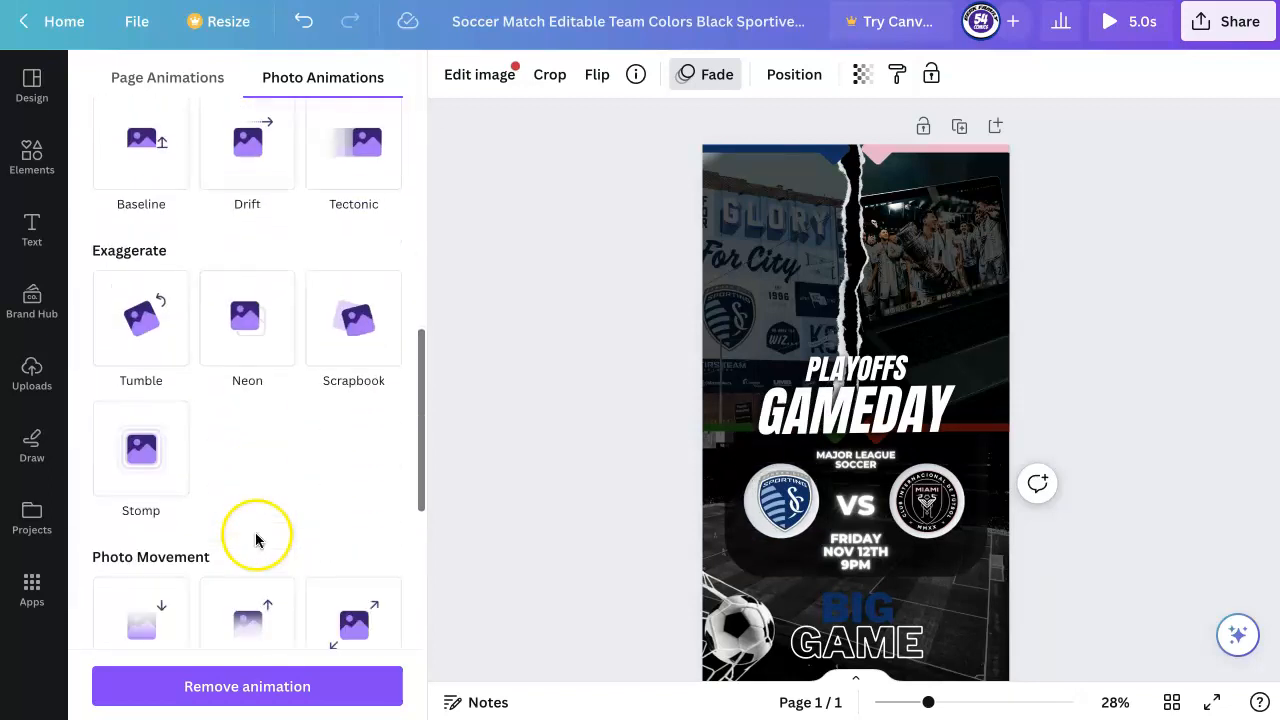
click(152, 428)
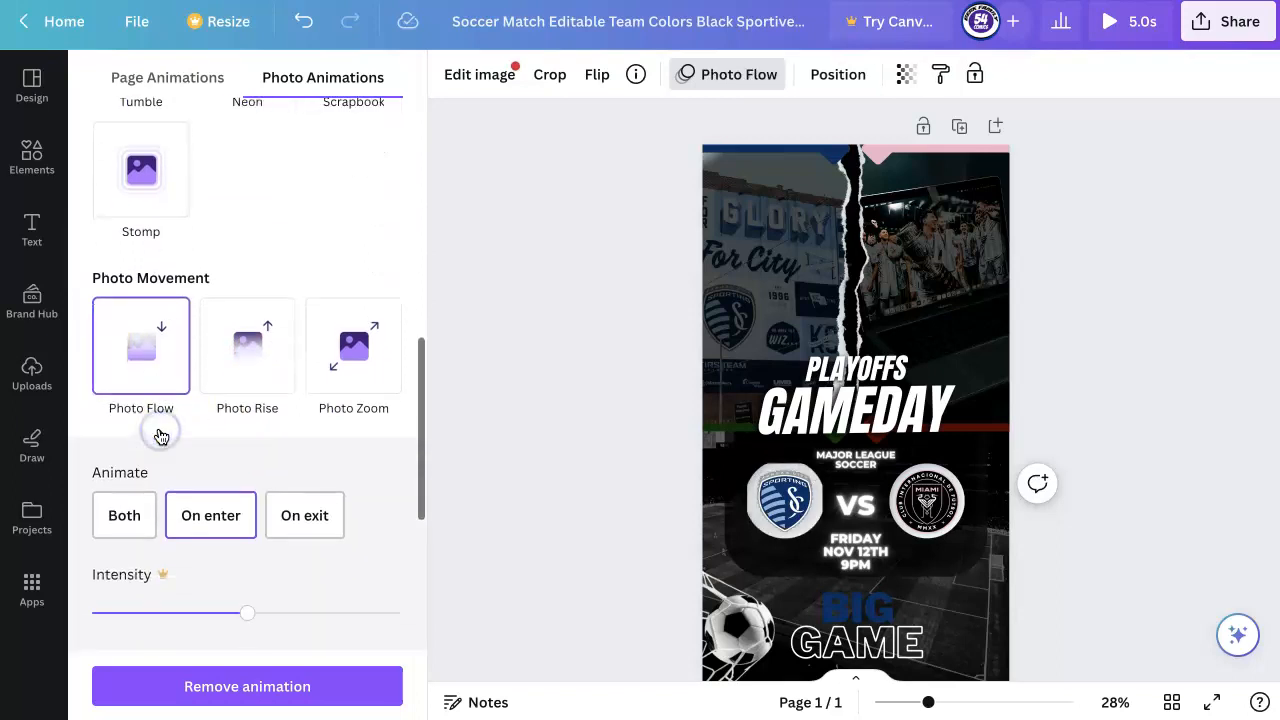
click(537, 433)
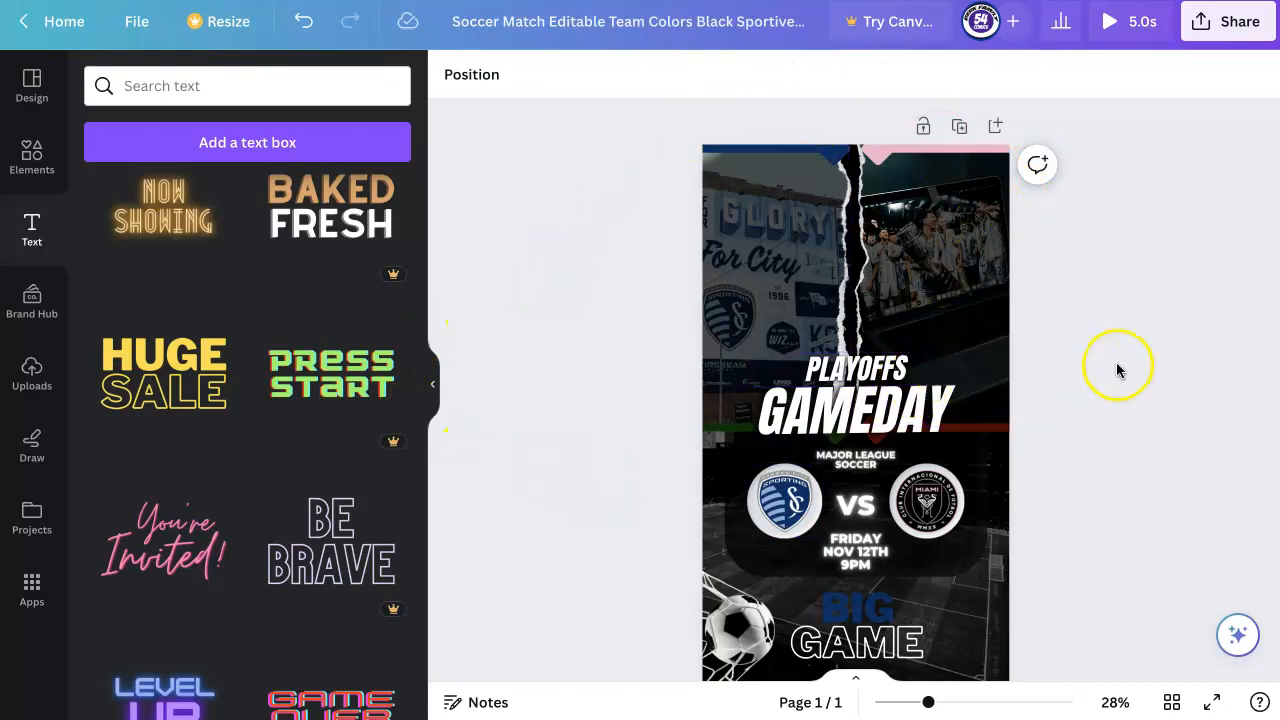
- Examine the animation options for the team celebration photo, down to the photo movement and motion effects
click(954, 272)
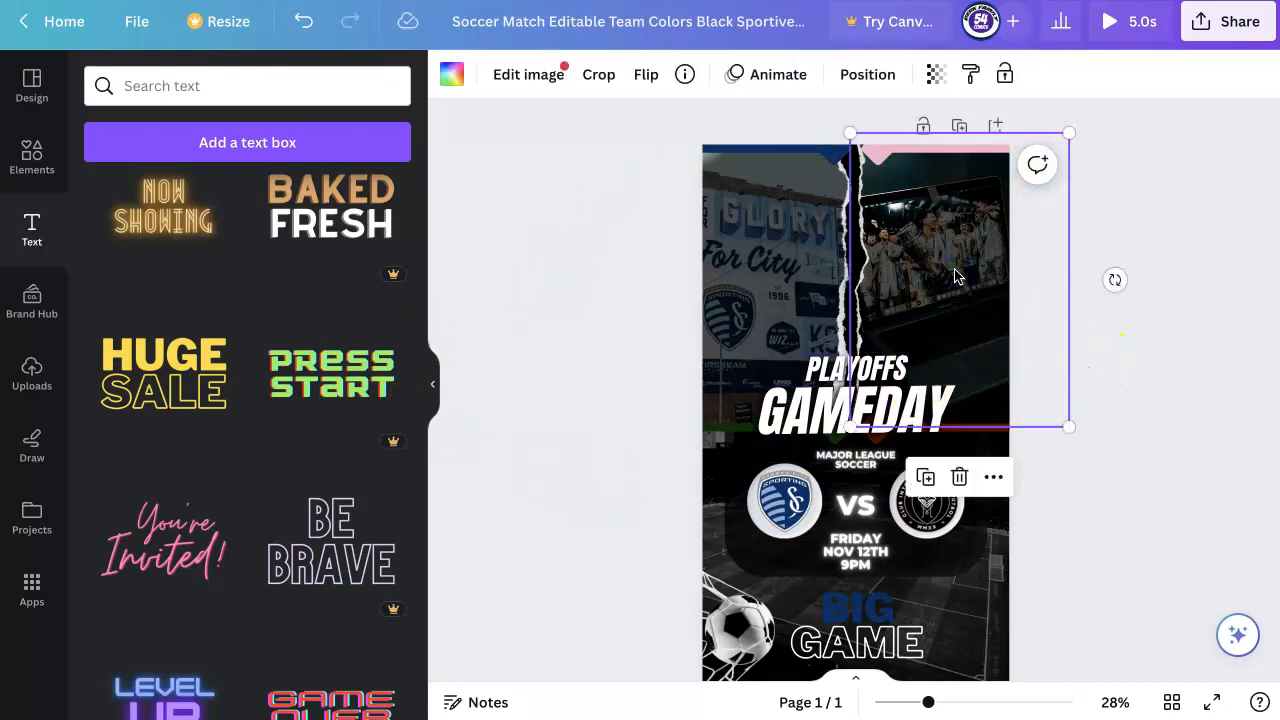
click(791, 82)
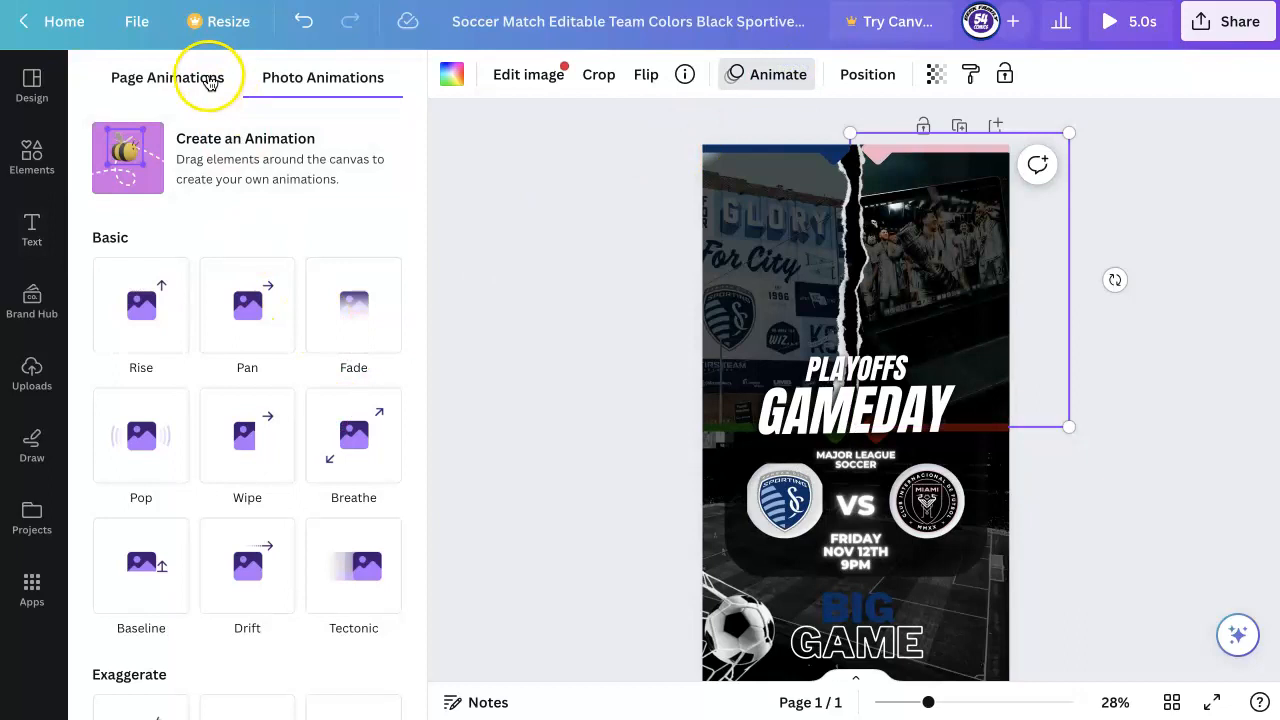
scroll(286, 371, down, 8)
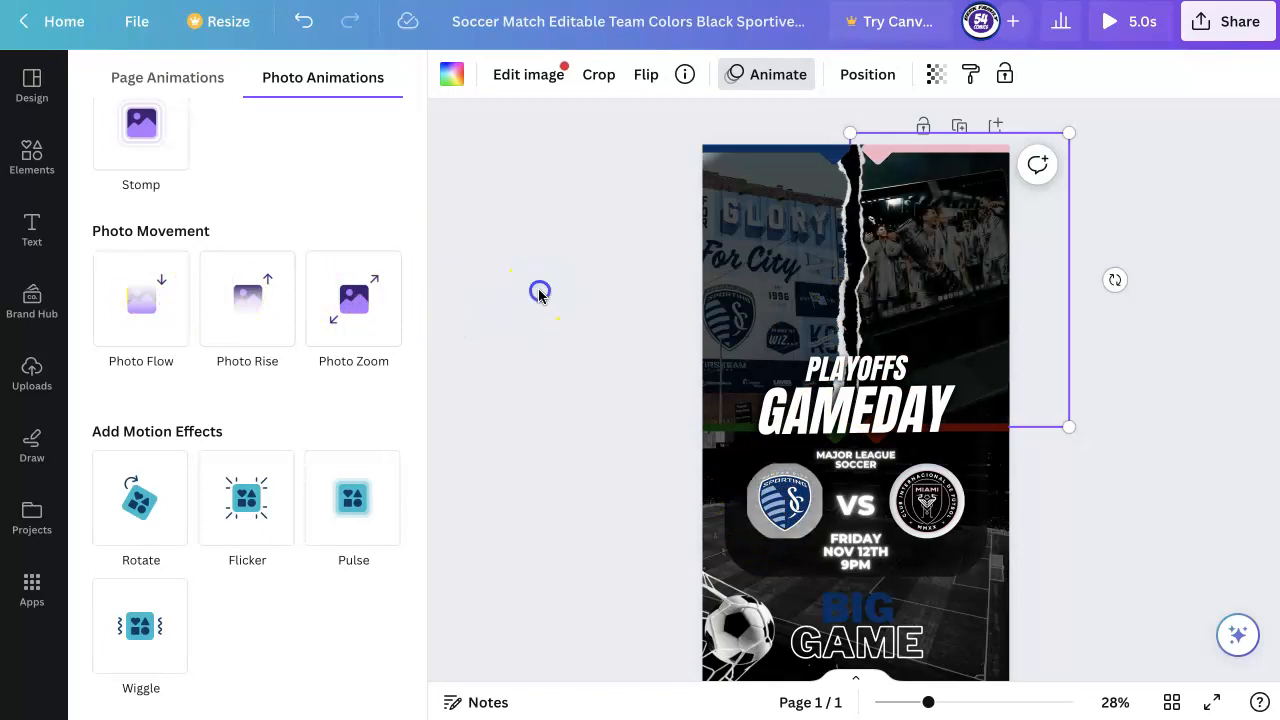
click(539, 292)
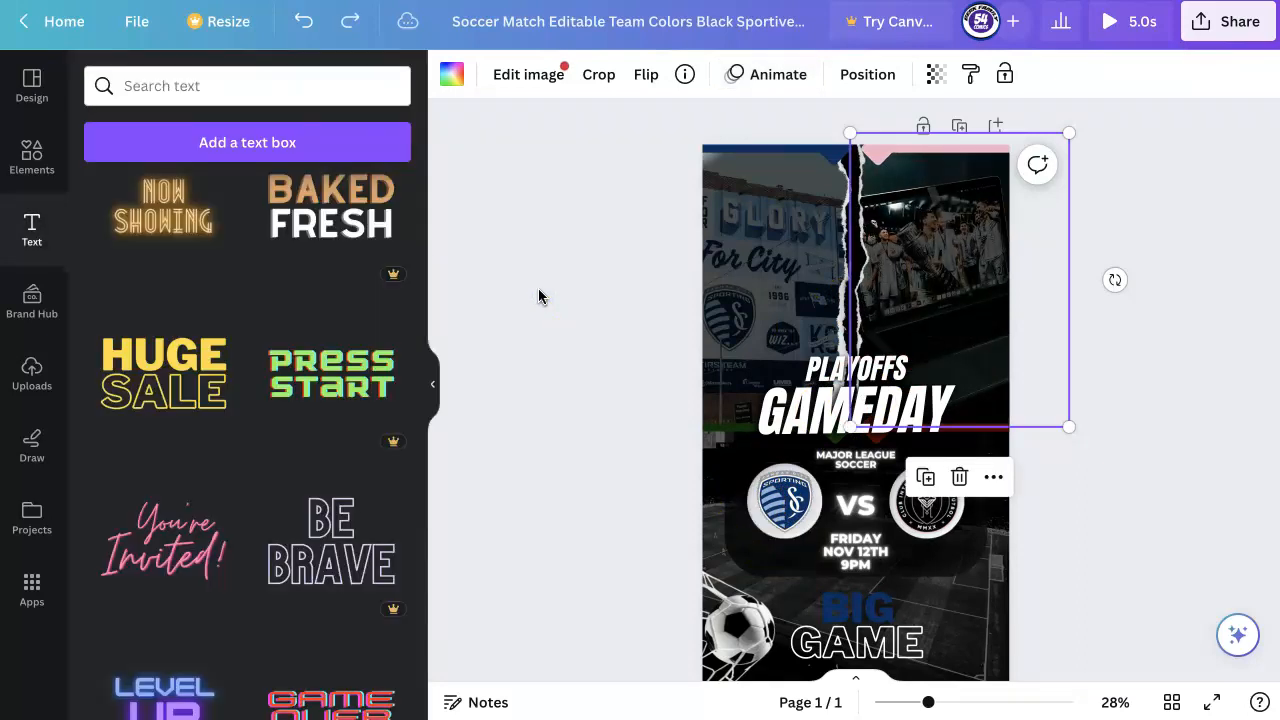
click(554, 377)
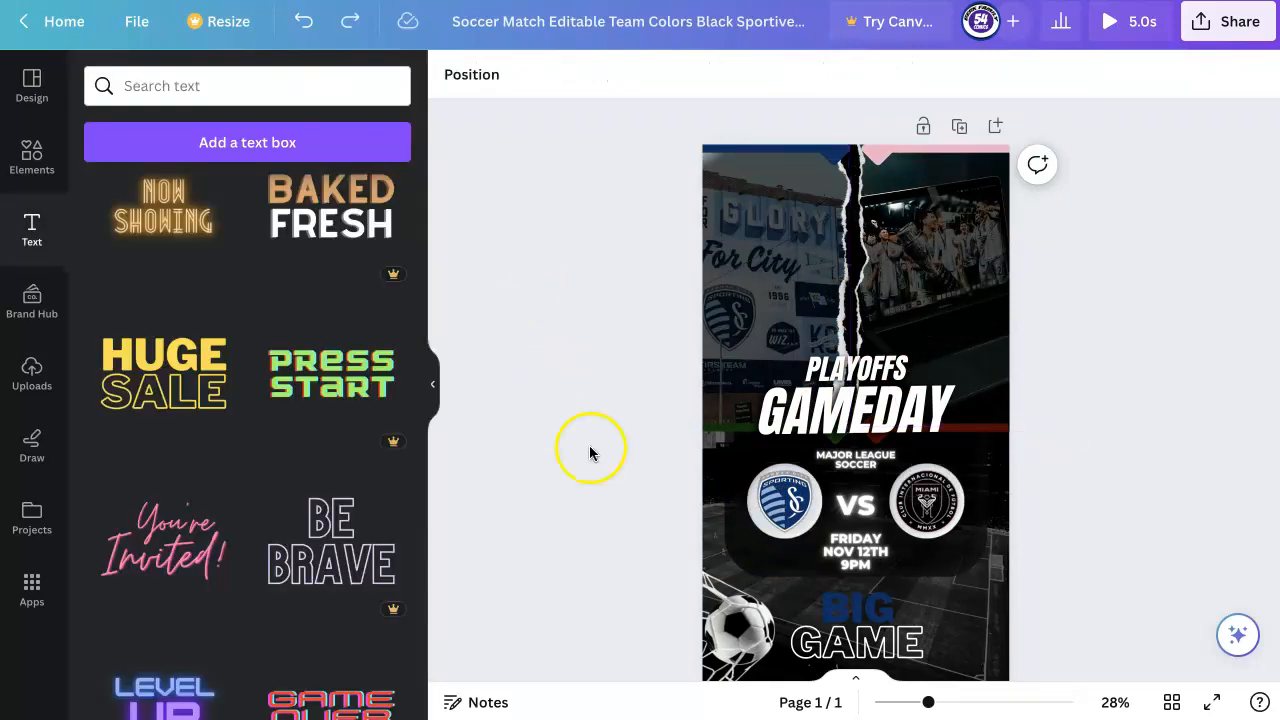
click(905, 268)
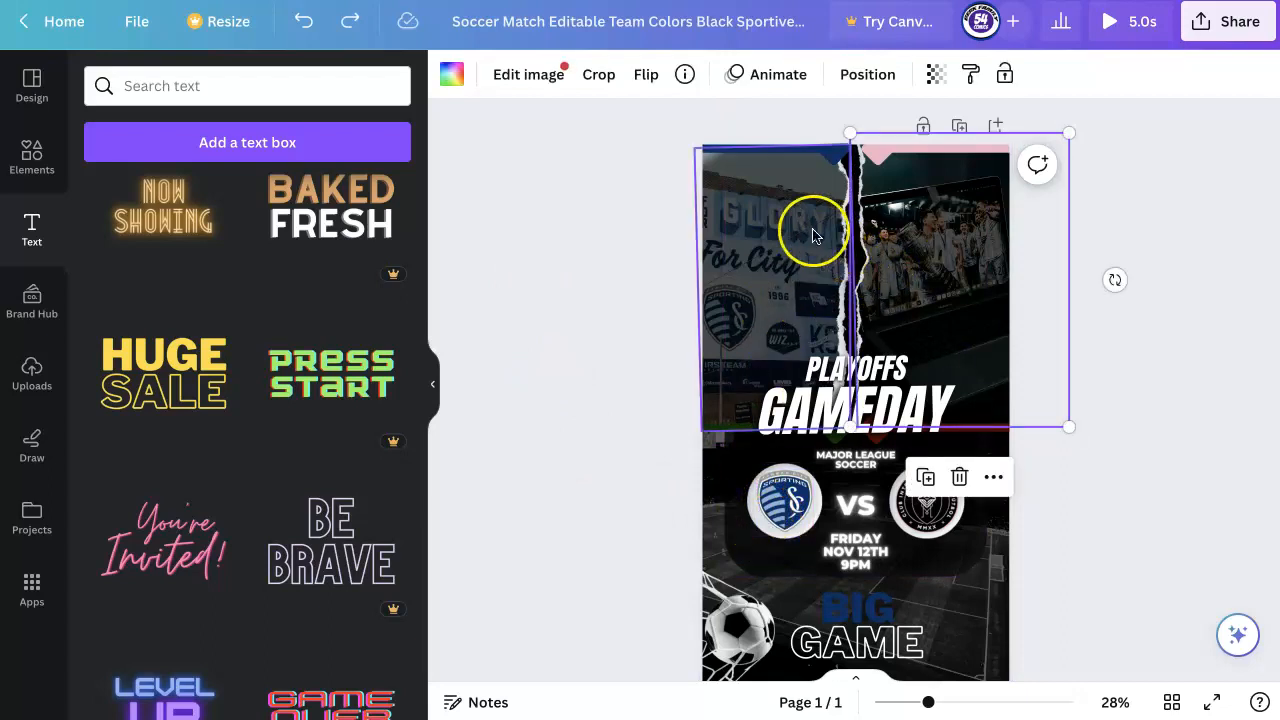
click(612, 242)
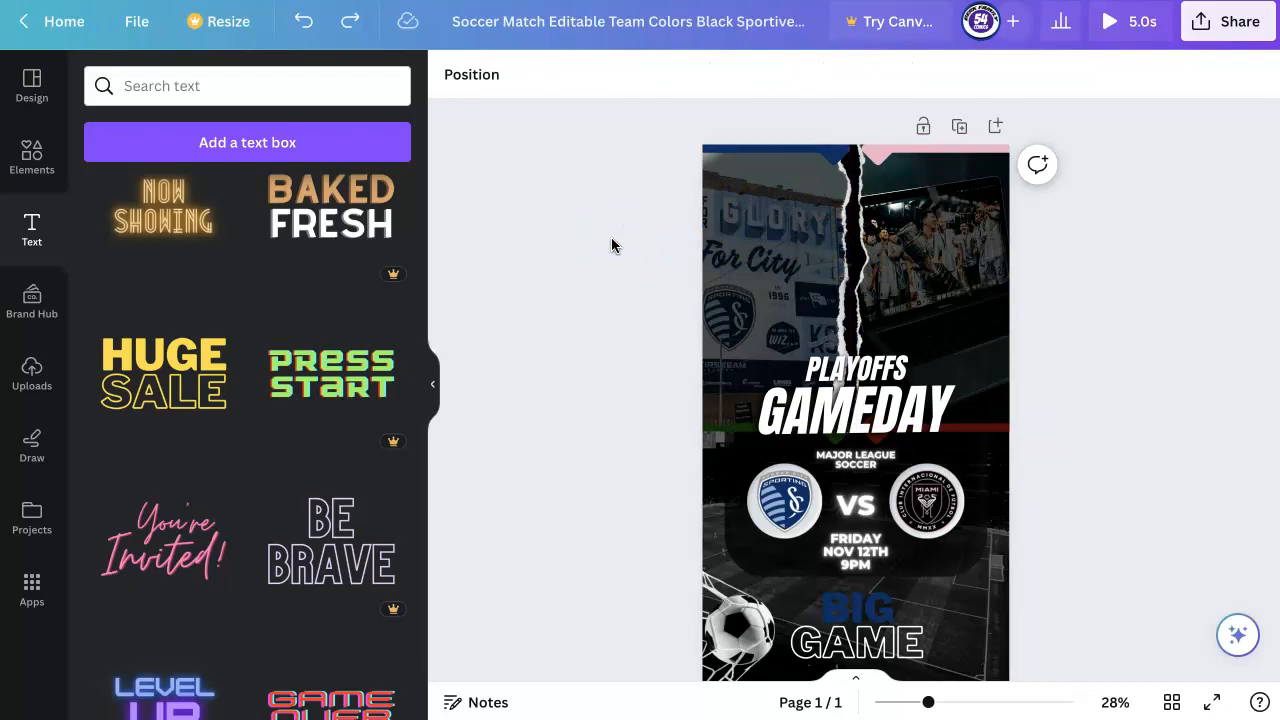
- Preview the animated design in full-screen playback and return to the editor
click(1133, 36)
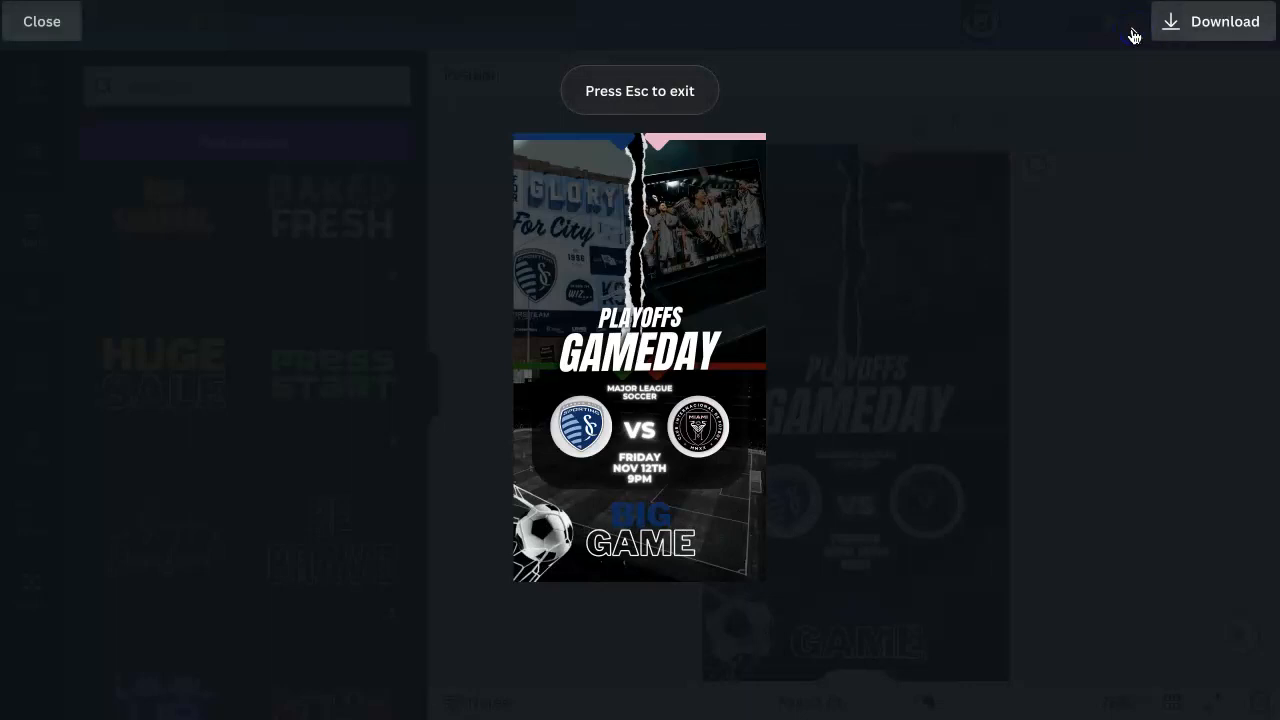
click(1148, 232)
click(1212, 35)
click(794, 229)
click(666, 217)
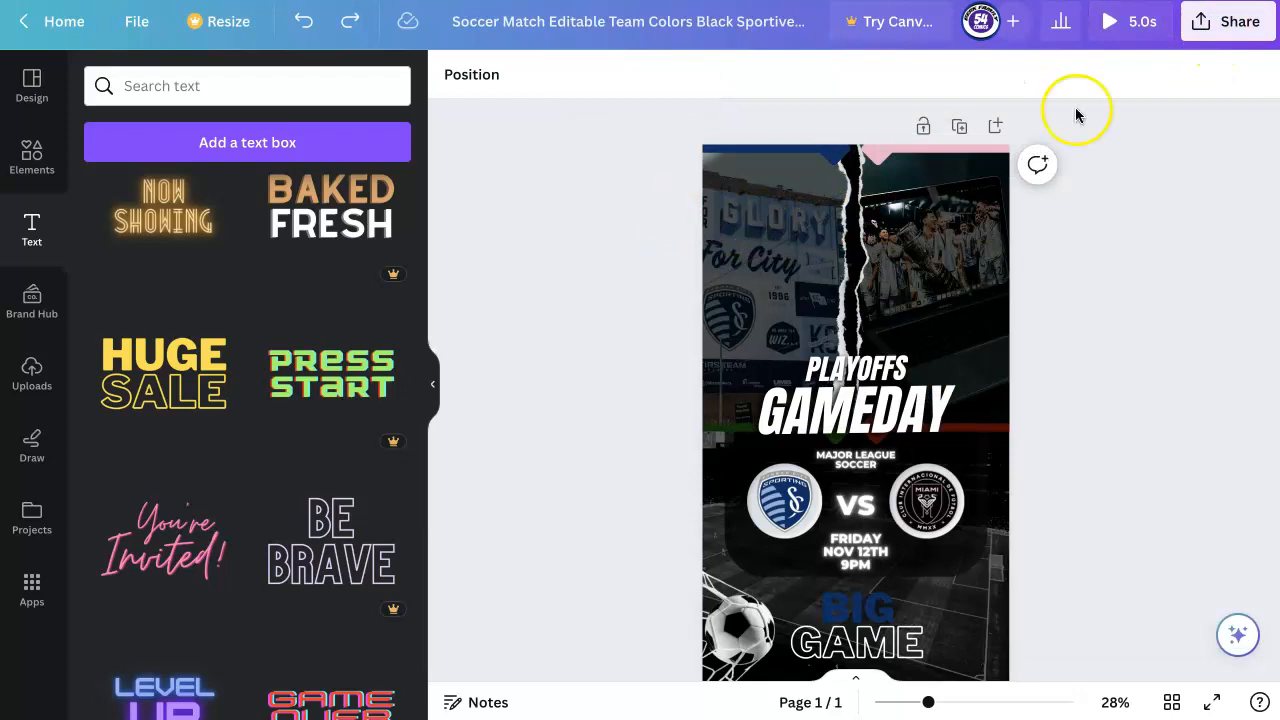
- Download the finished game day design as a JPG file at size 1 and quality 80
click(1240, 33)
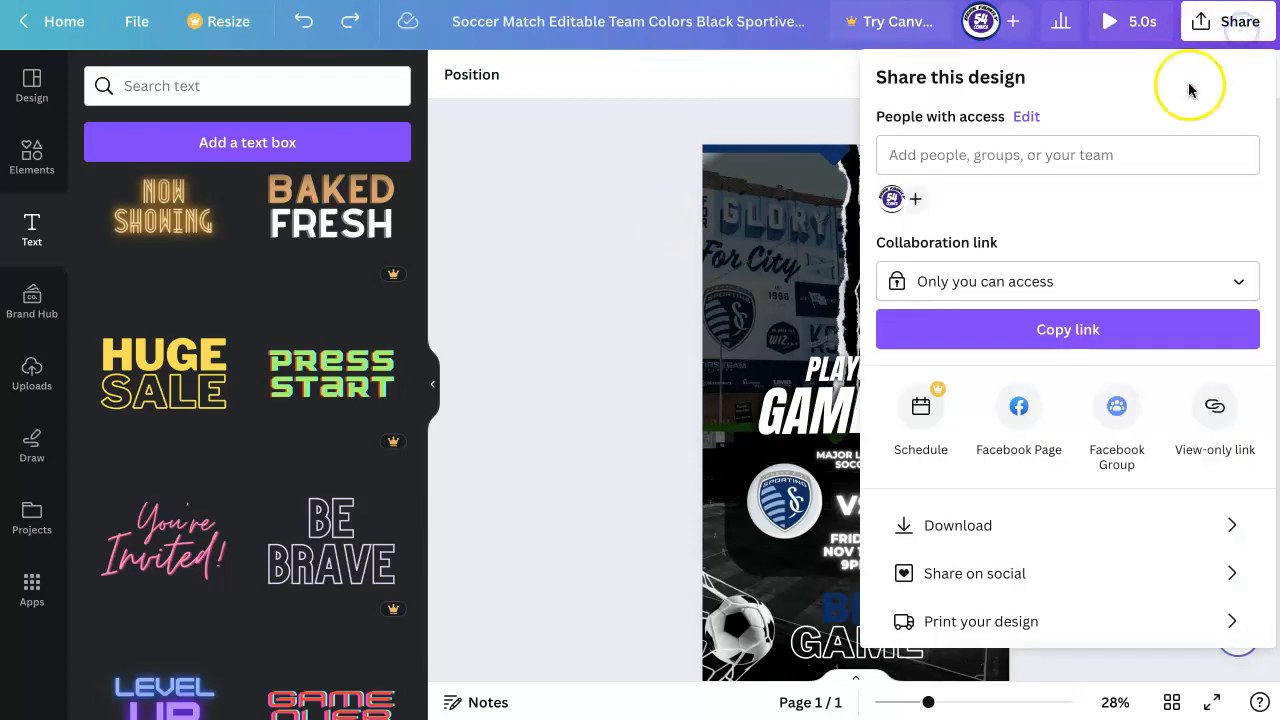
click(1089, 531)
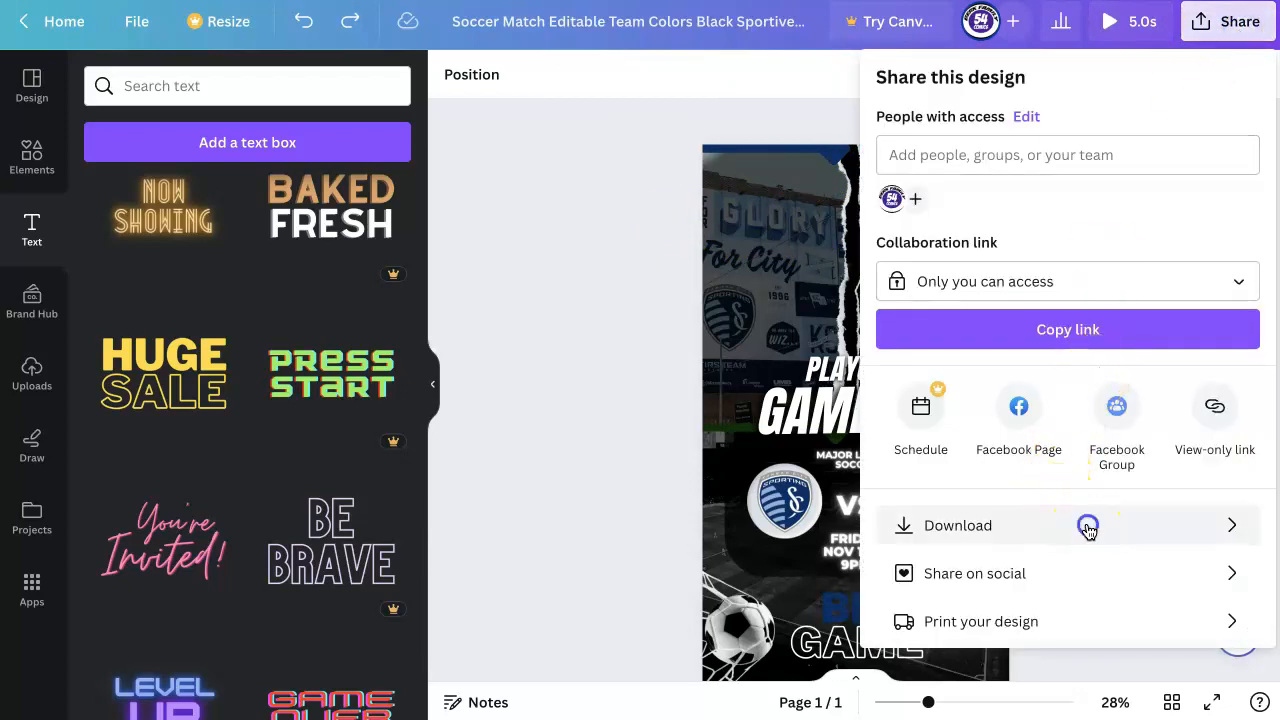
click(1127, 164)
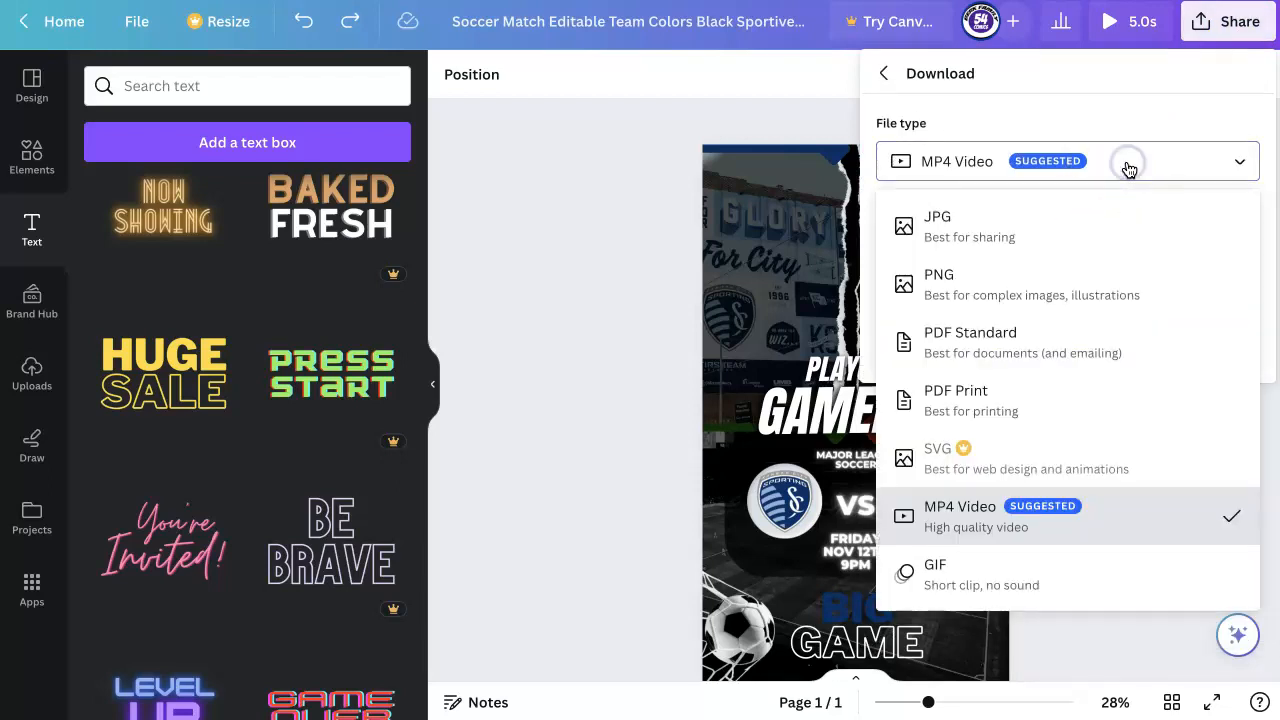
click(1072, 233)
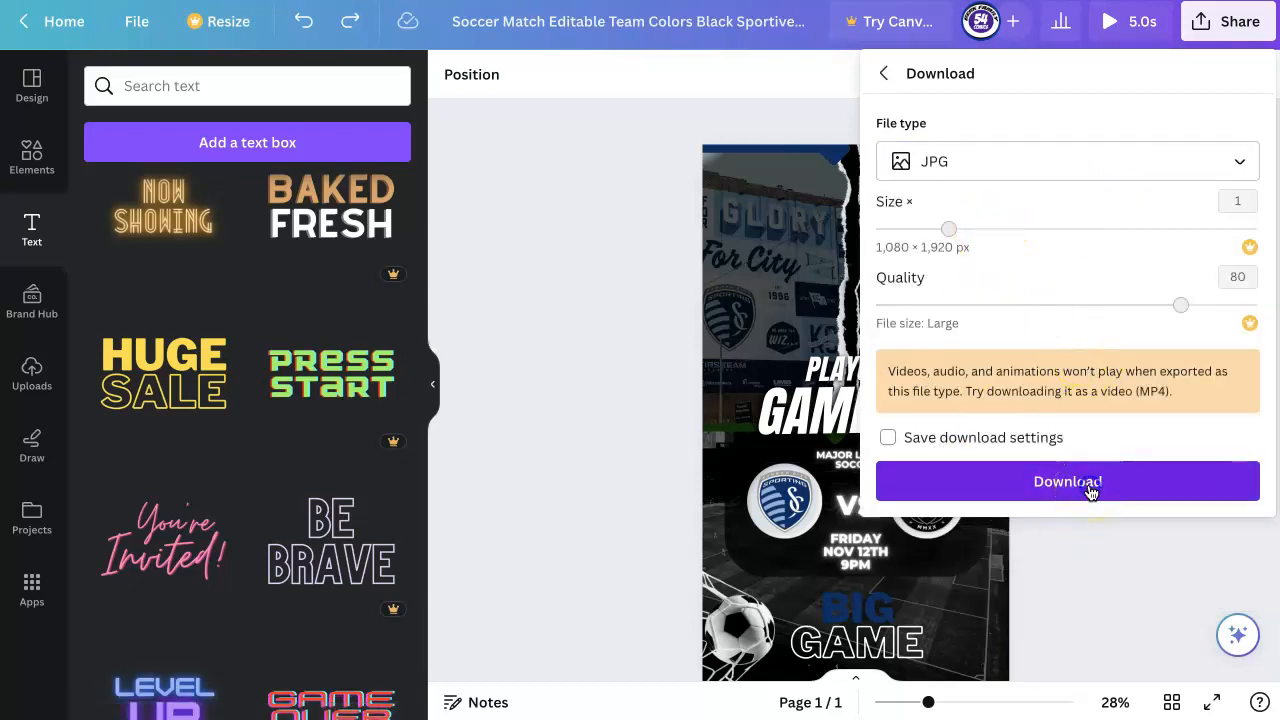
click(1088, 484)
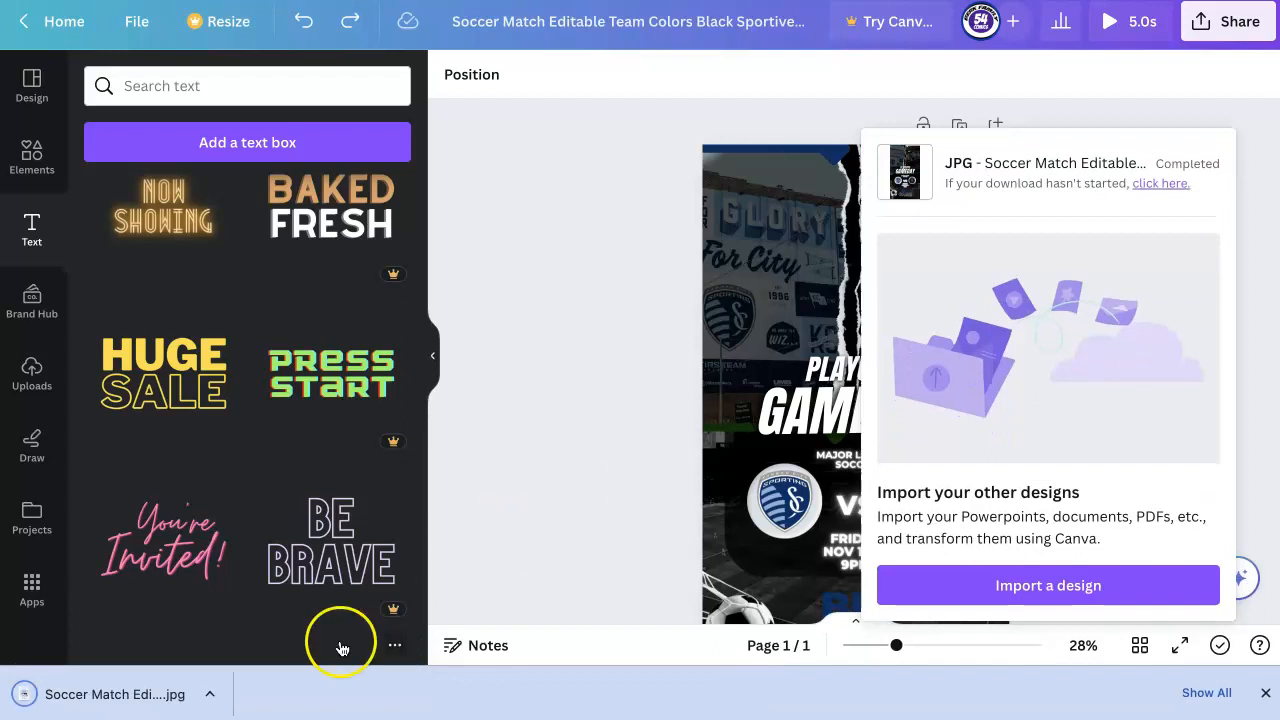
- Open the downloaded JPG in the image viewer and move its window fully into view to check the graphic
click(130, 695)
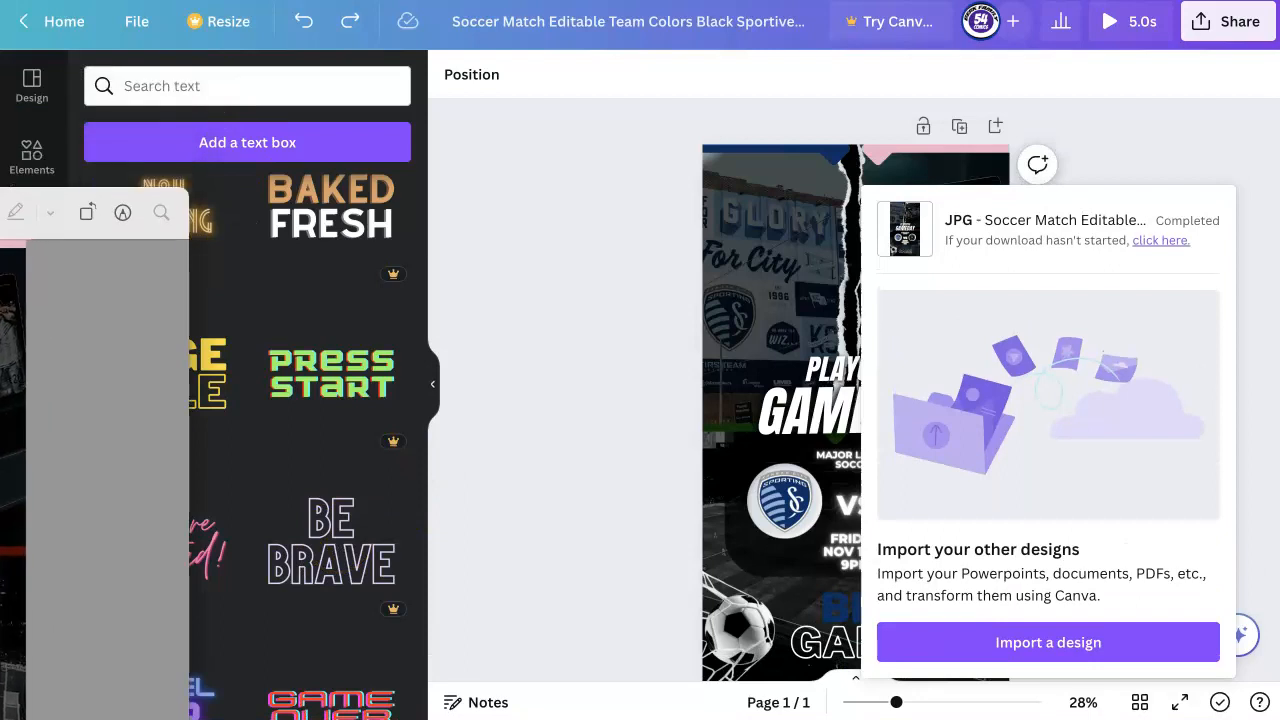
drag(0, 293, 406, 80)
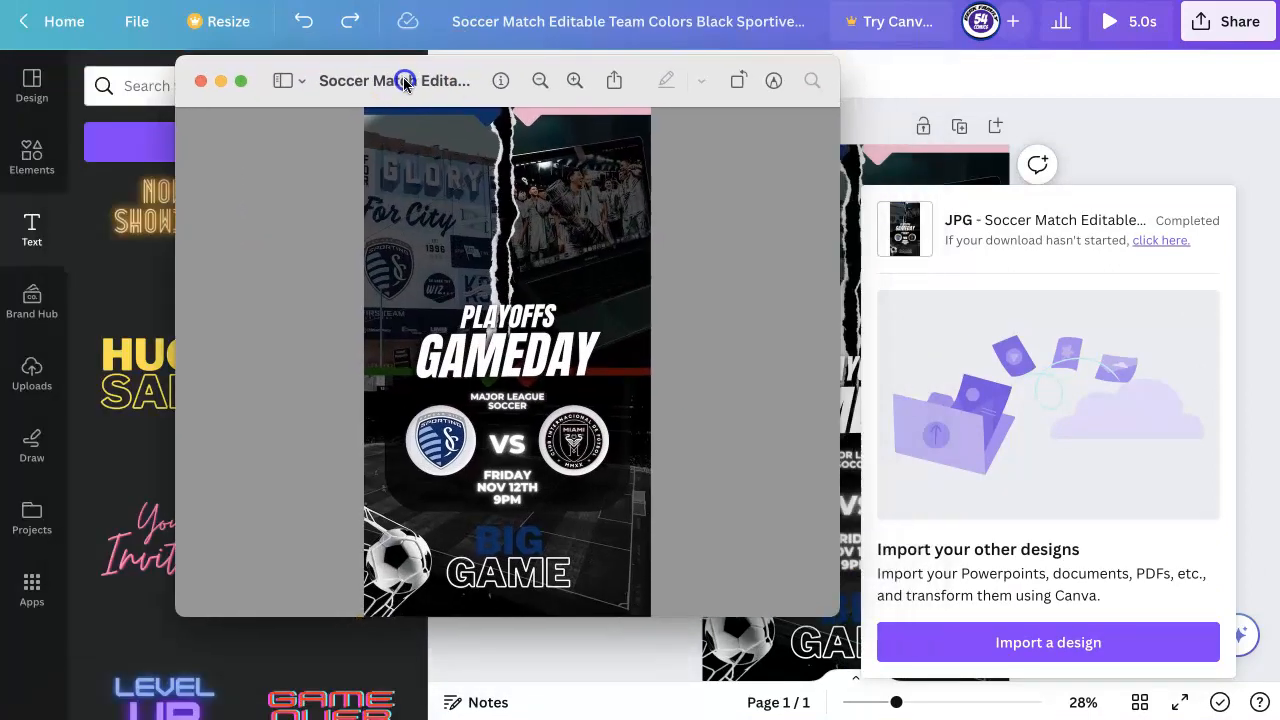